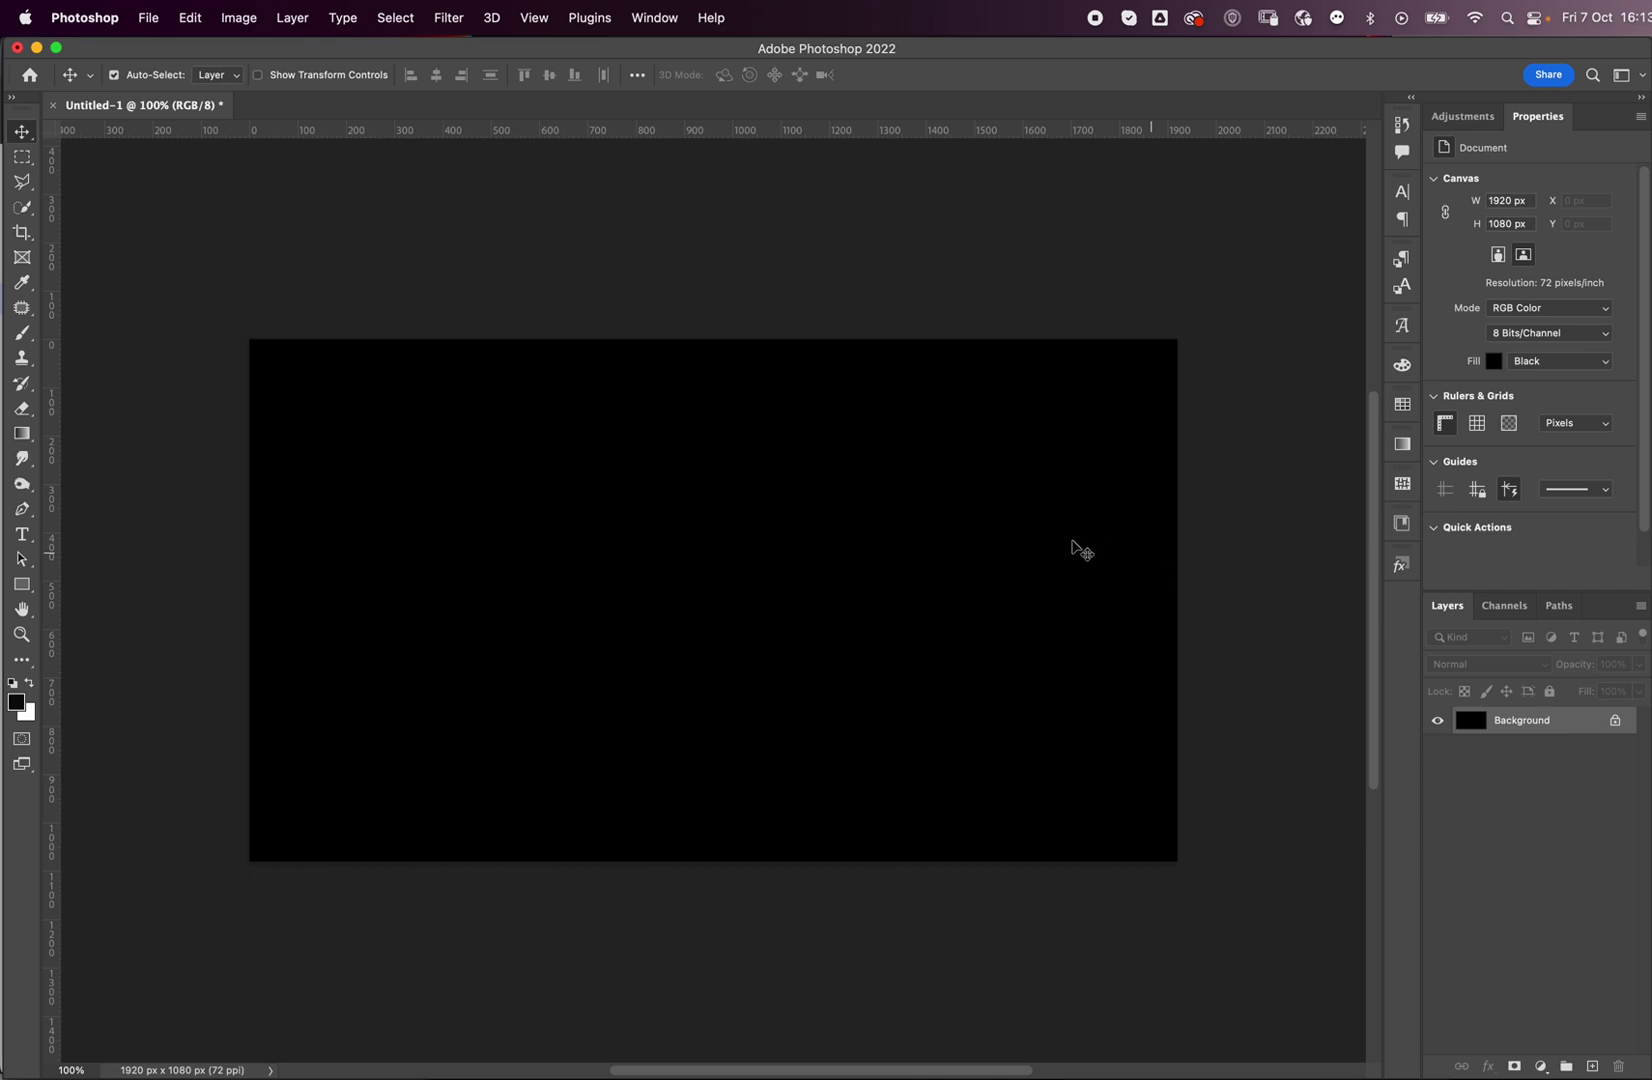
- Create a white FOCUS type layer on the black canvas
key("t")
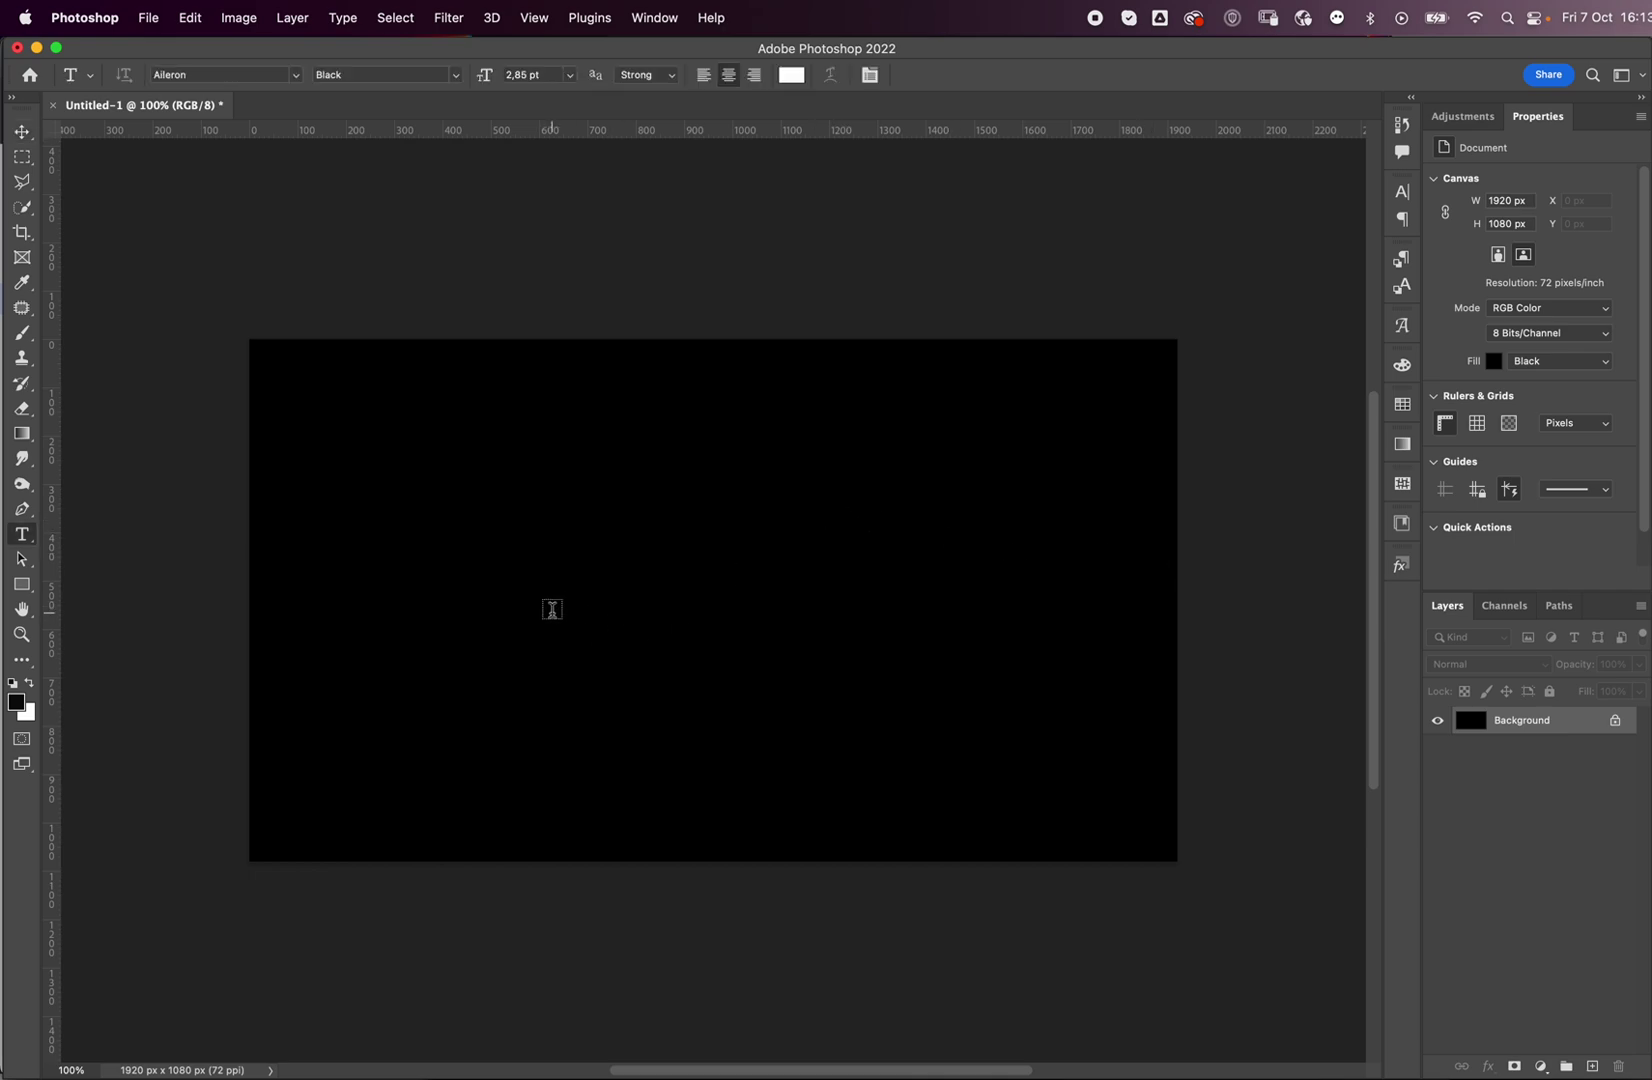
left_click(552, 609)
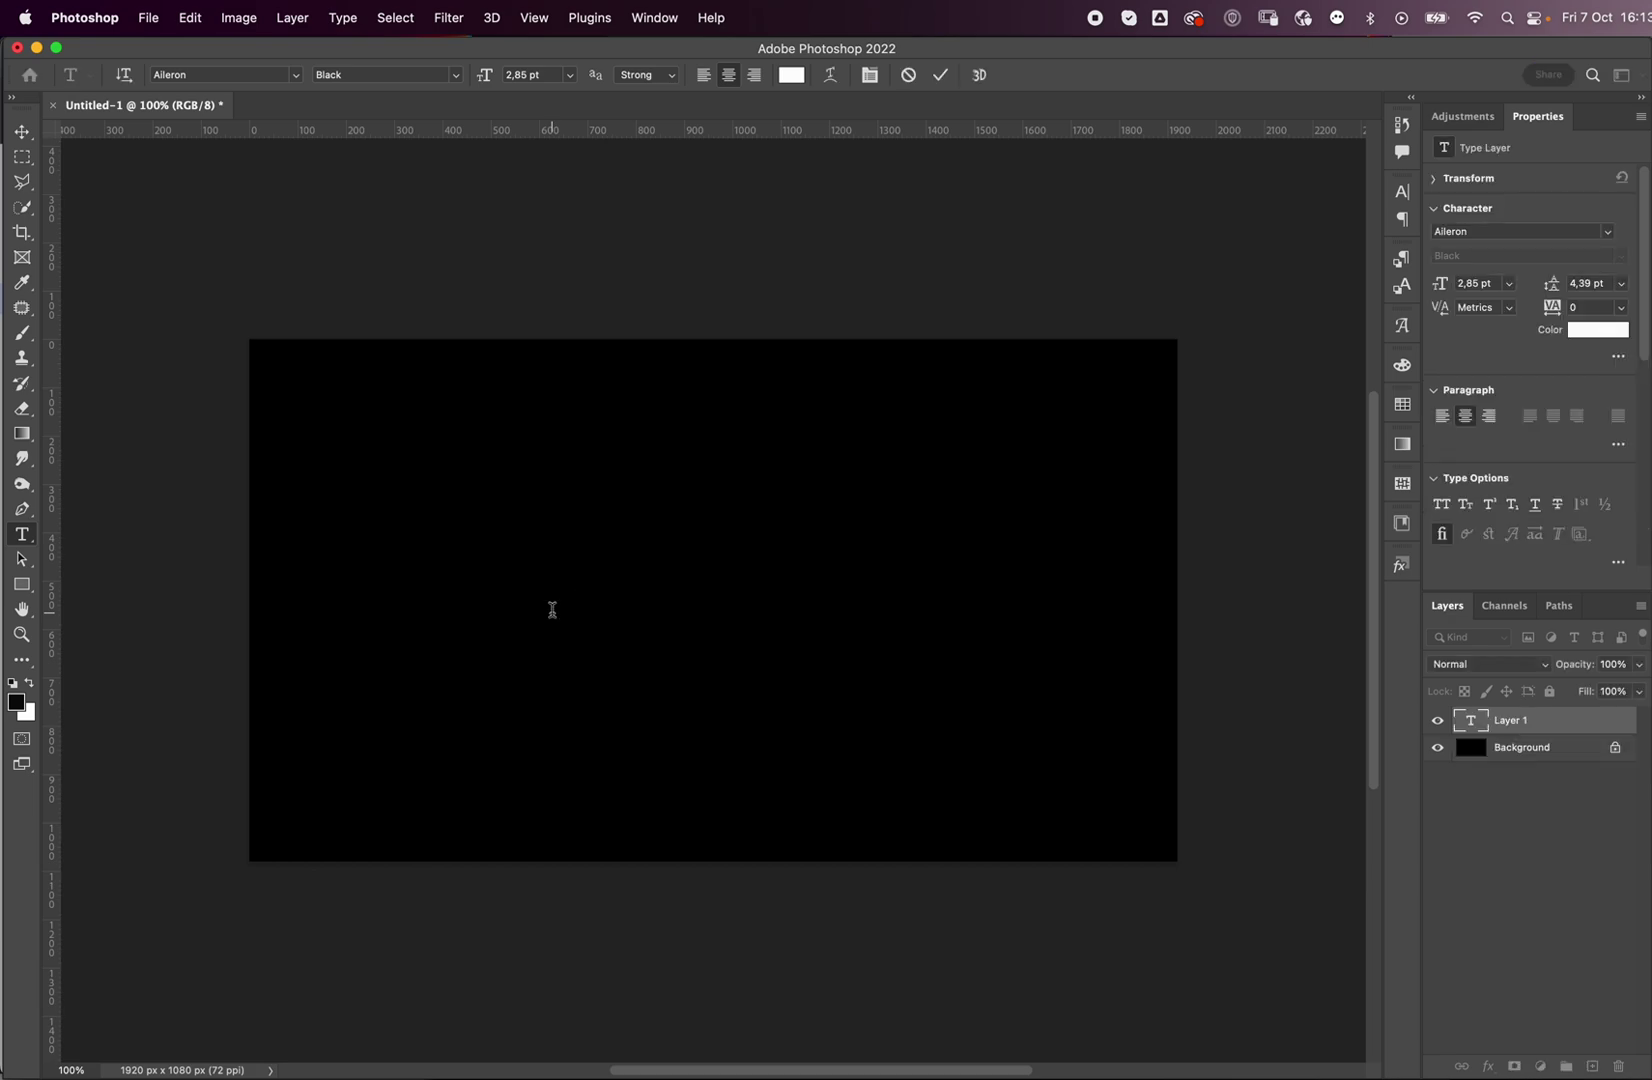
left_click(22, 131)
- Scale the FOCUS text up to about 436 pt and centre it on the canvas
key("ctrl+t")
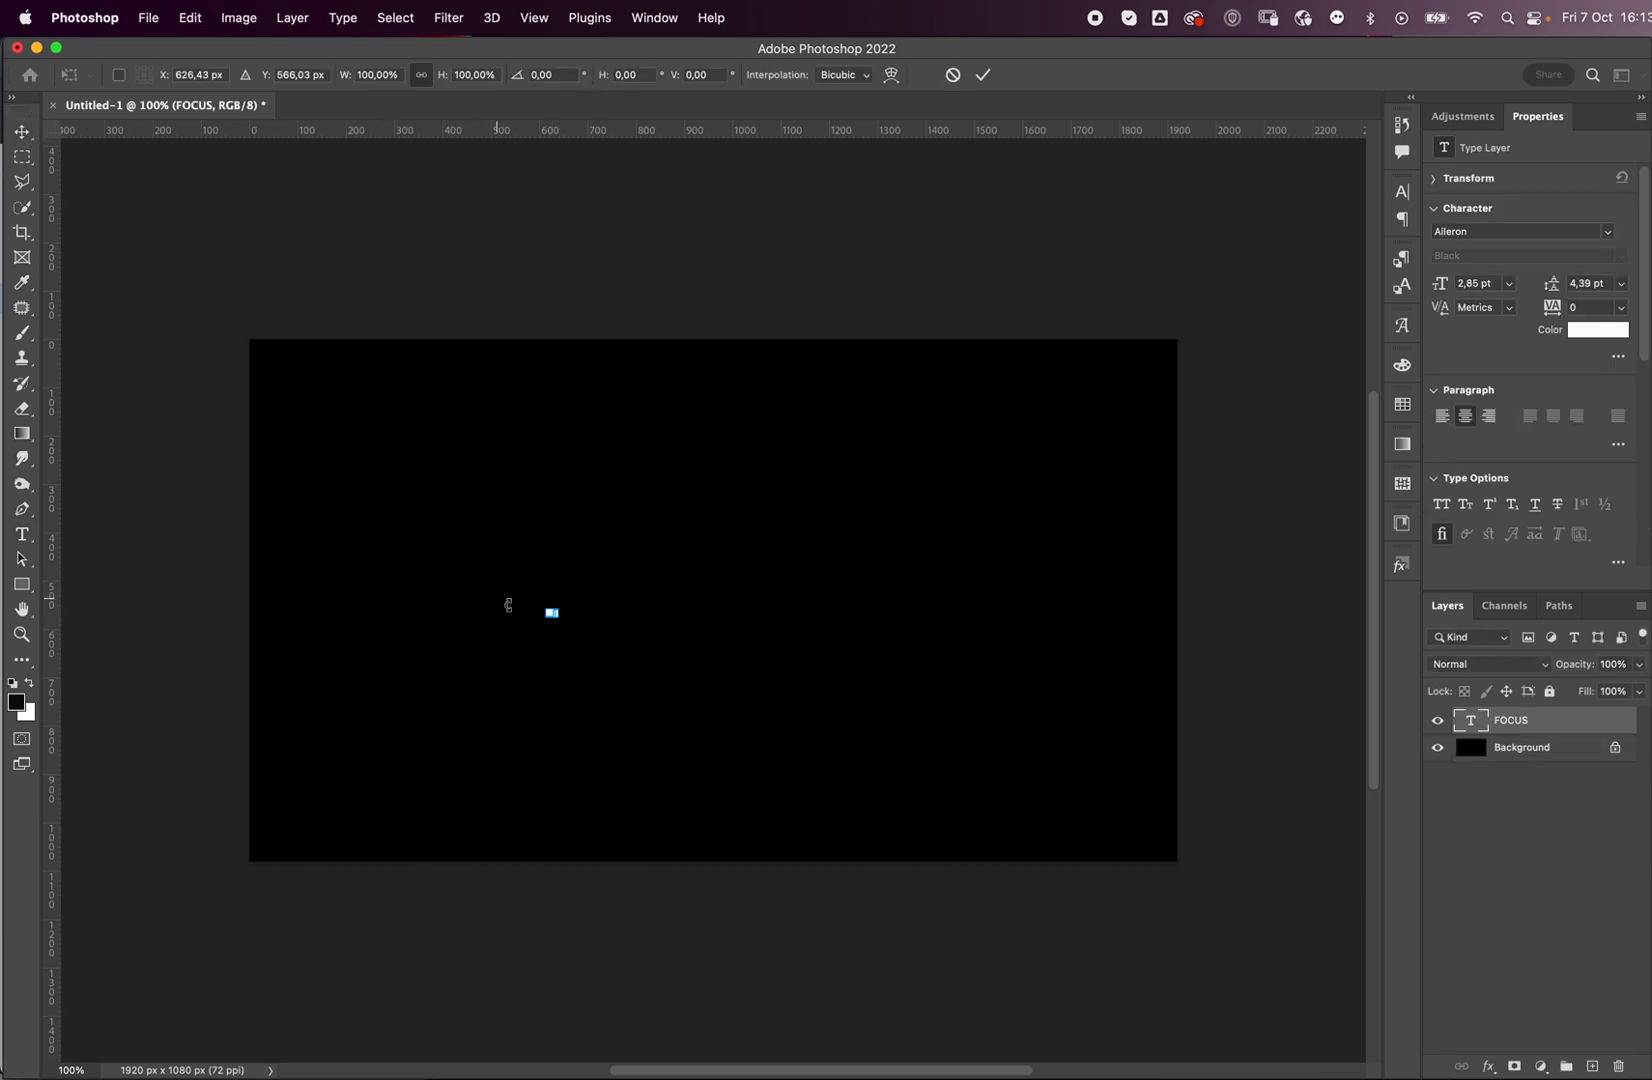
left_click_drag(563, 622, 1170, 865)
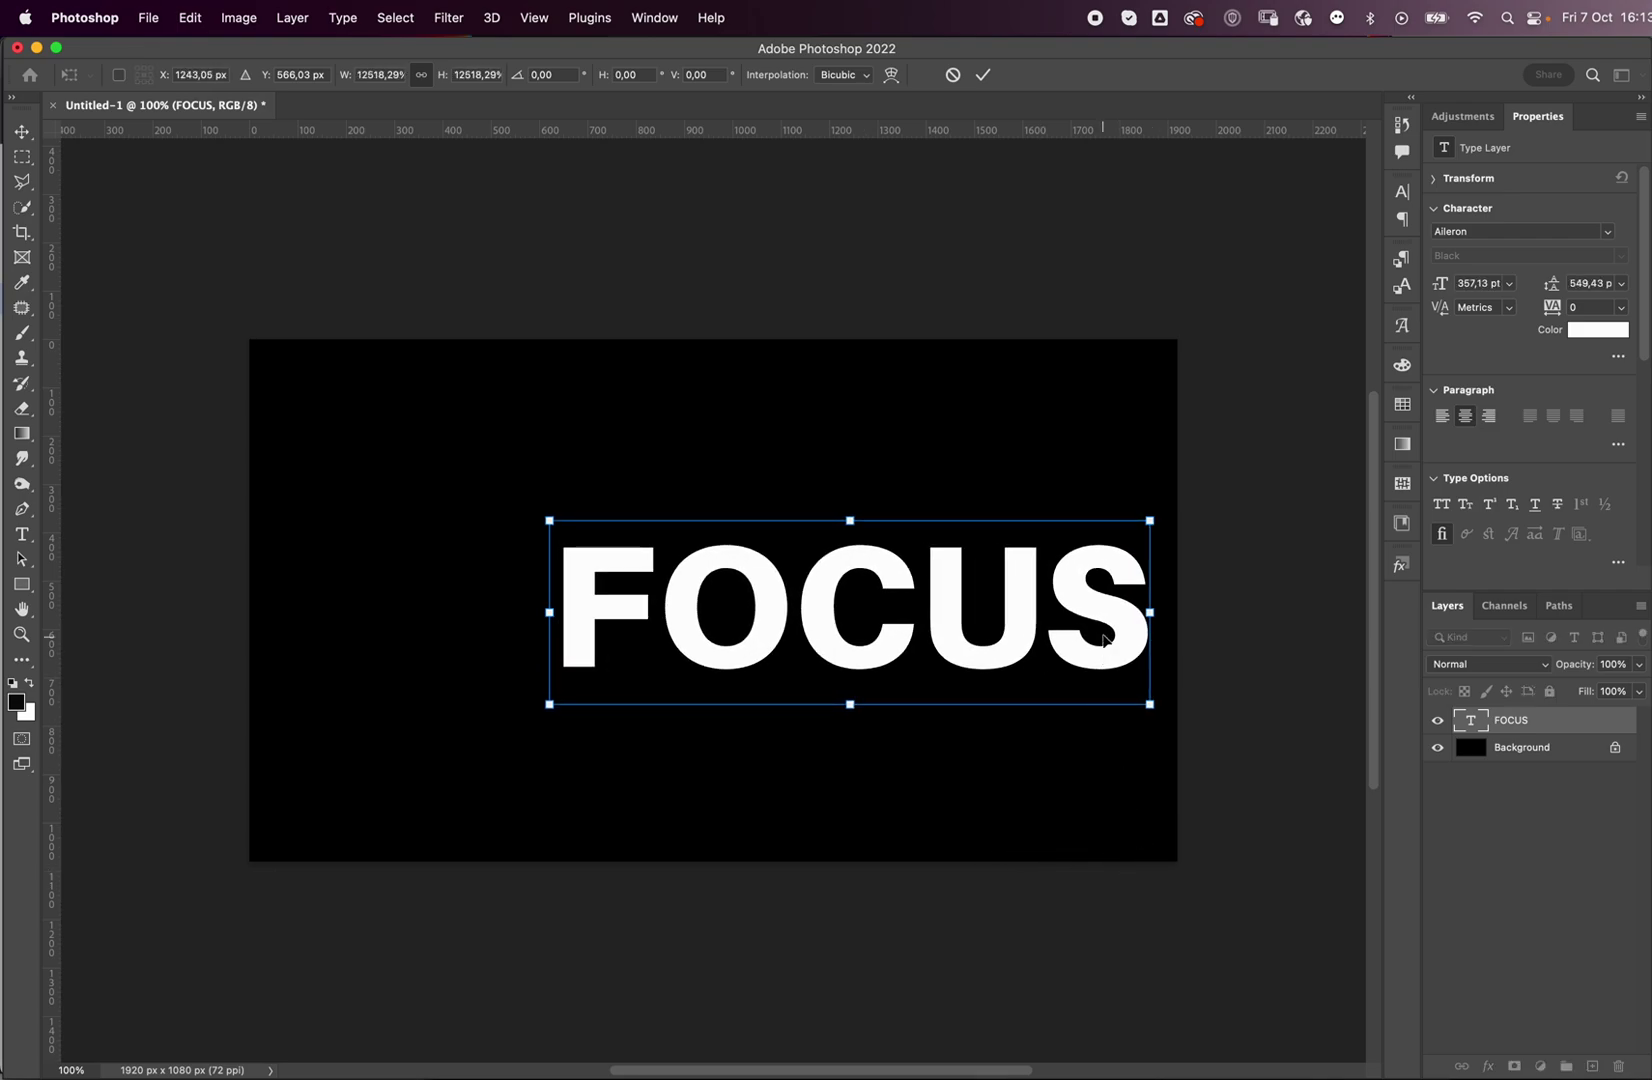
mouse_move(1093, 610)
left_mouse_down()
mouse_move(1000, 598)
mouse_move(1079, 577)
left_mouse_up()
key("Return")
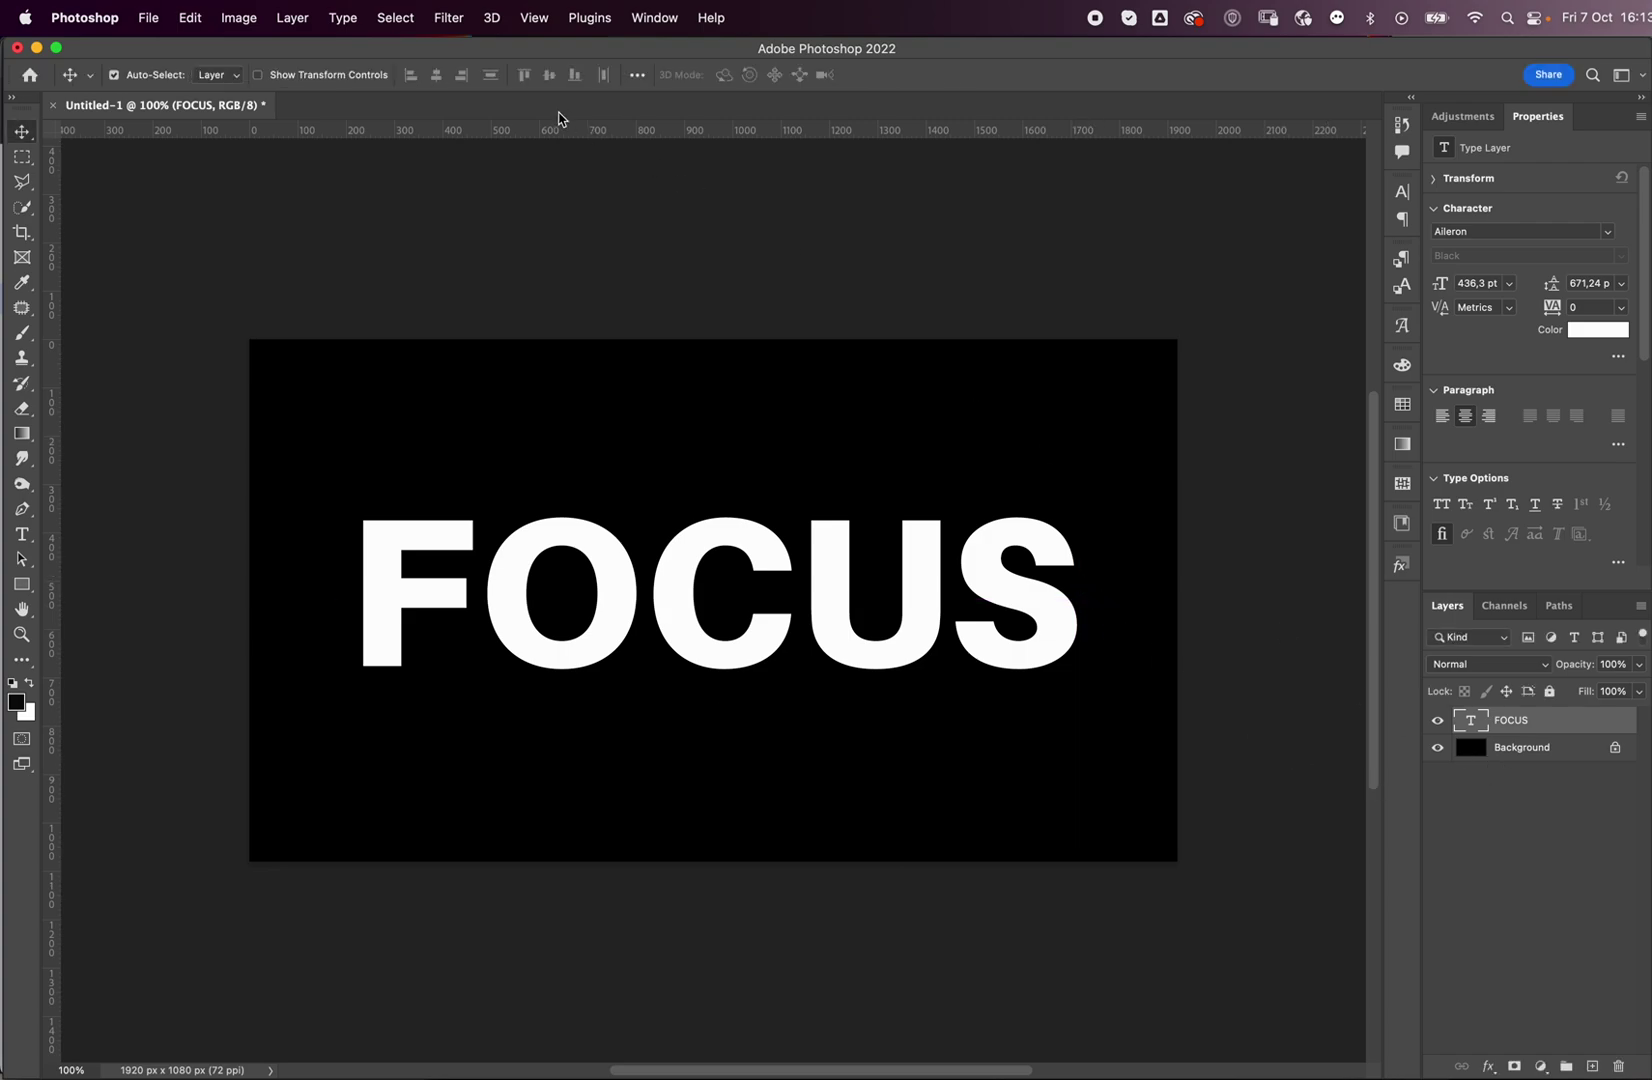
- Apply Blur Gallery's Iris Blur to FOCUS, converting the text layer to a smart object
left_click(447, 18)
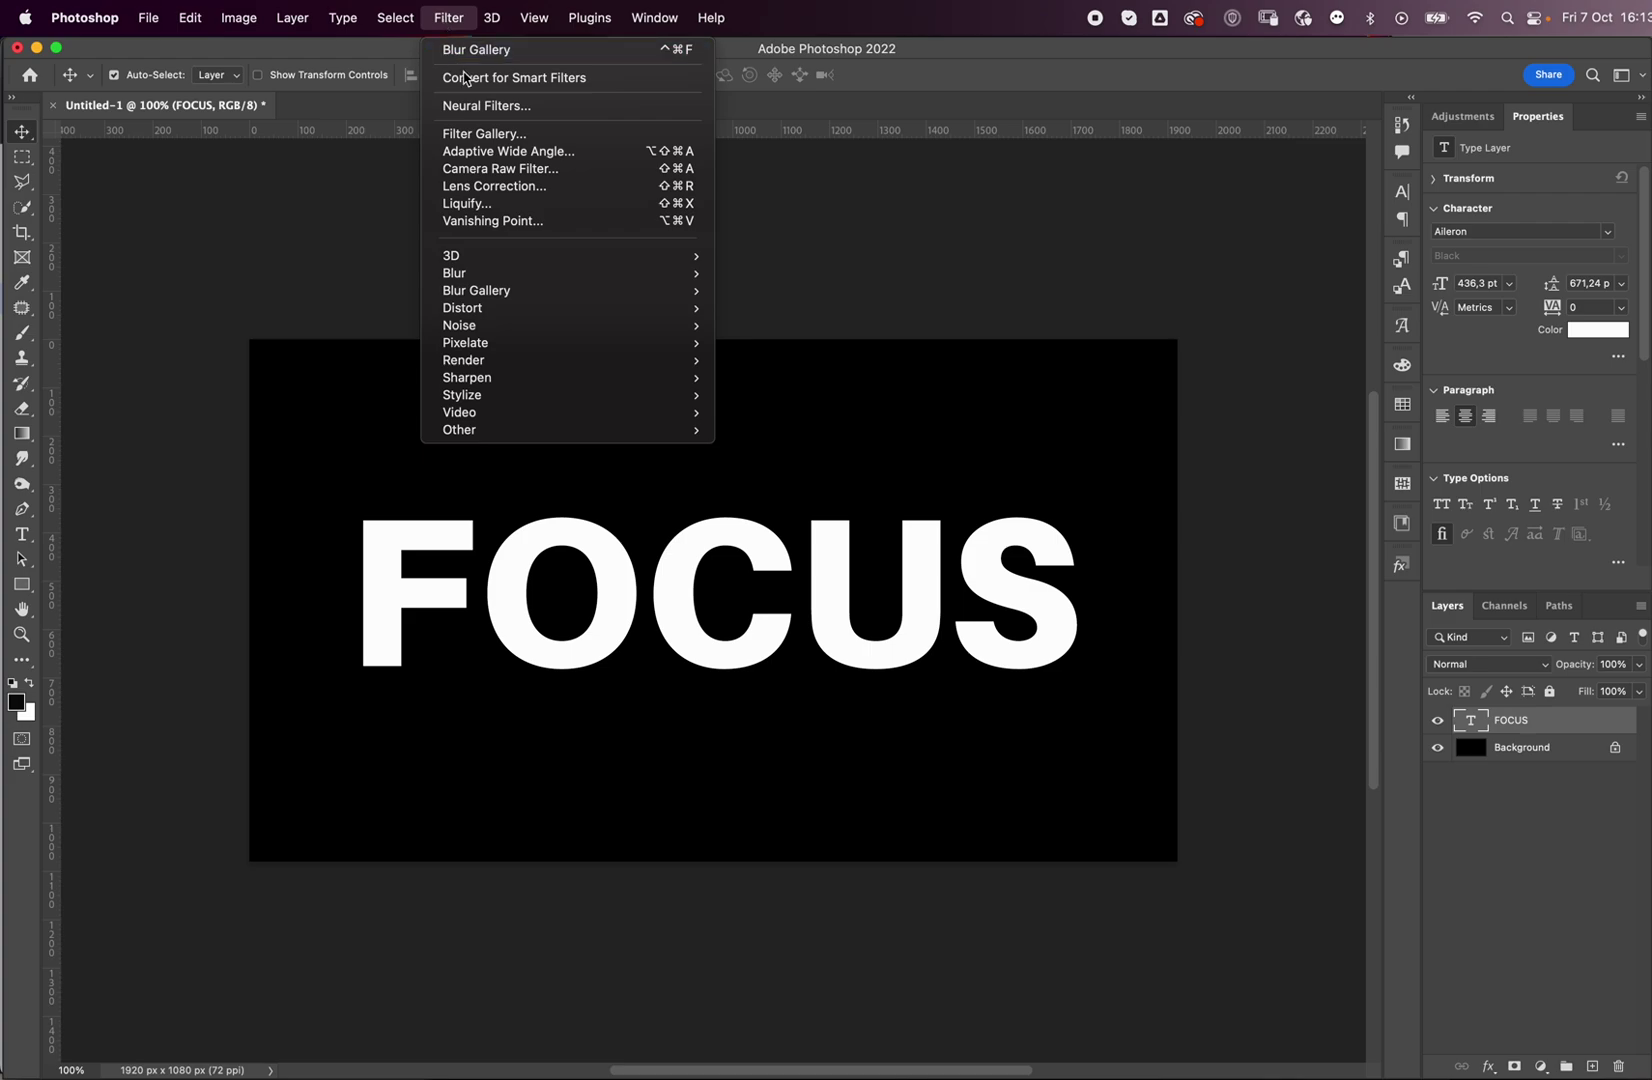
mouse_move(549, 279)
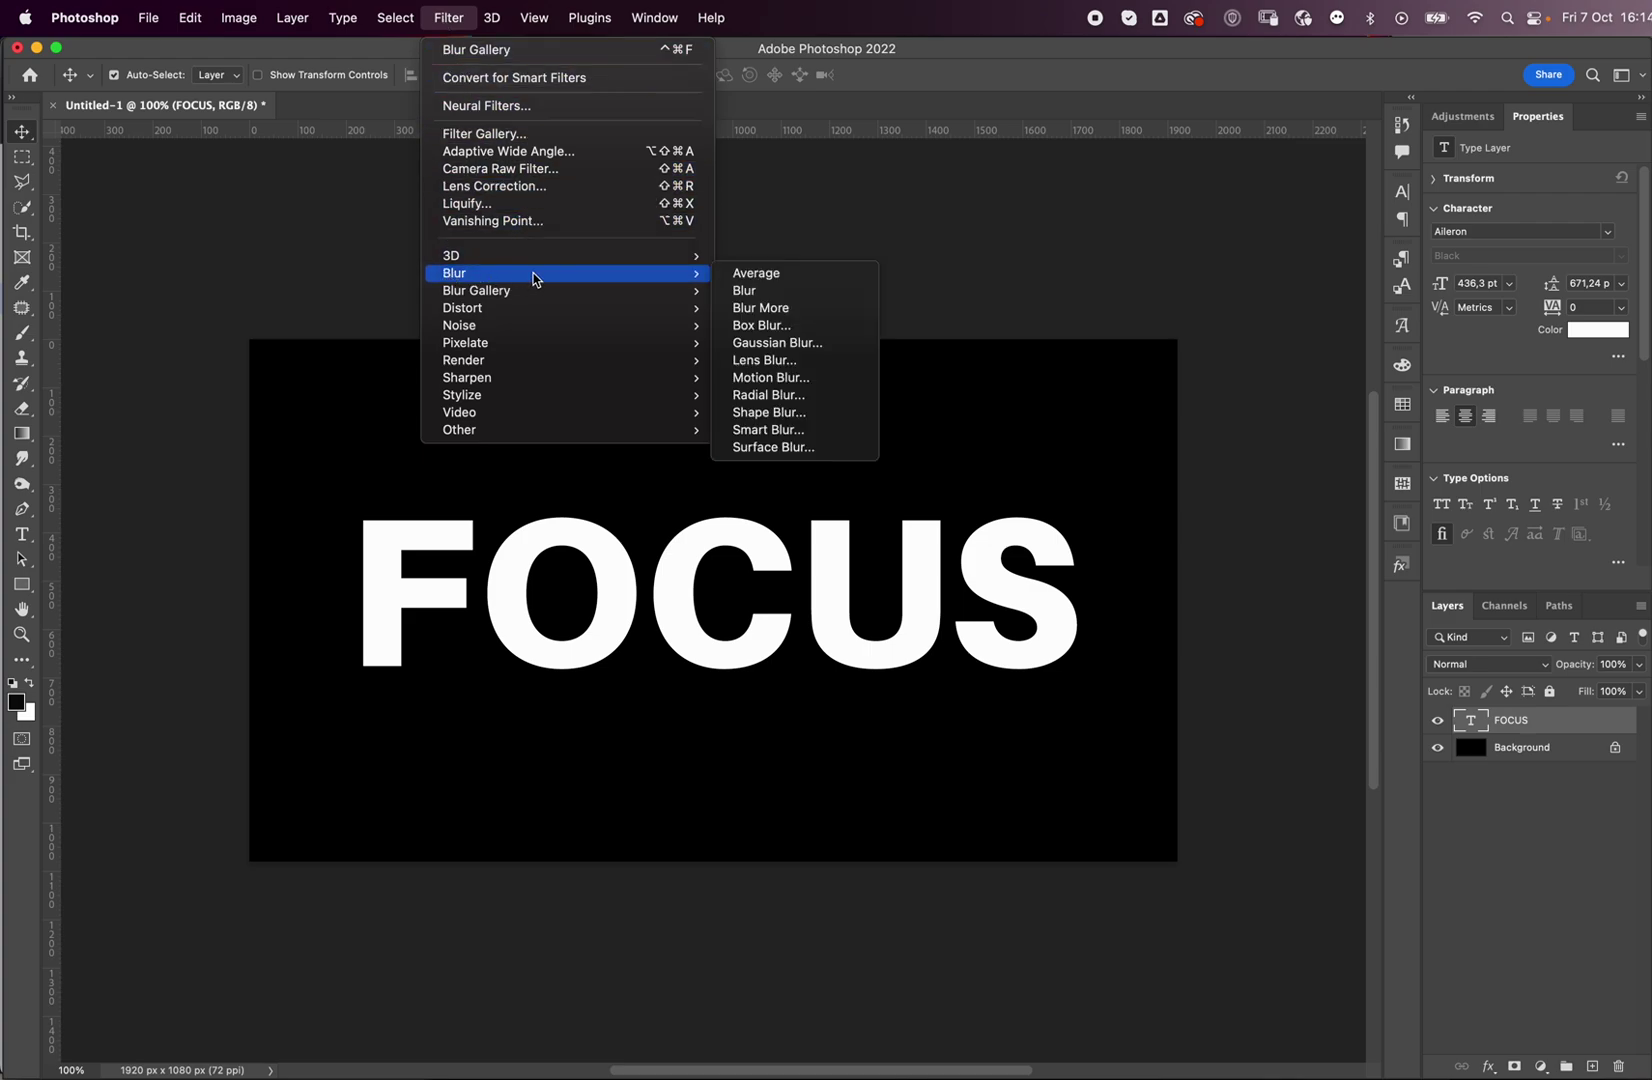
mouse_move(483, 297)
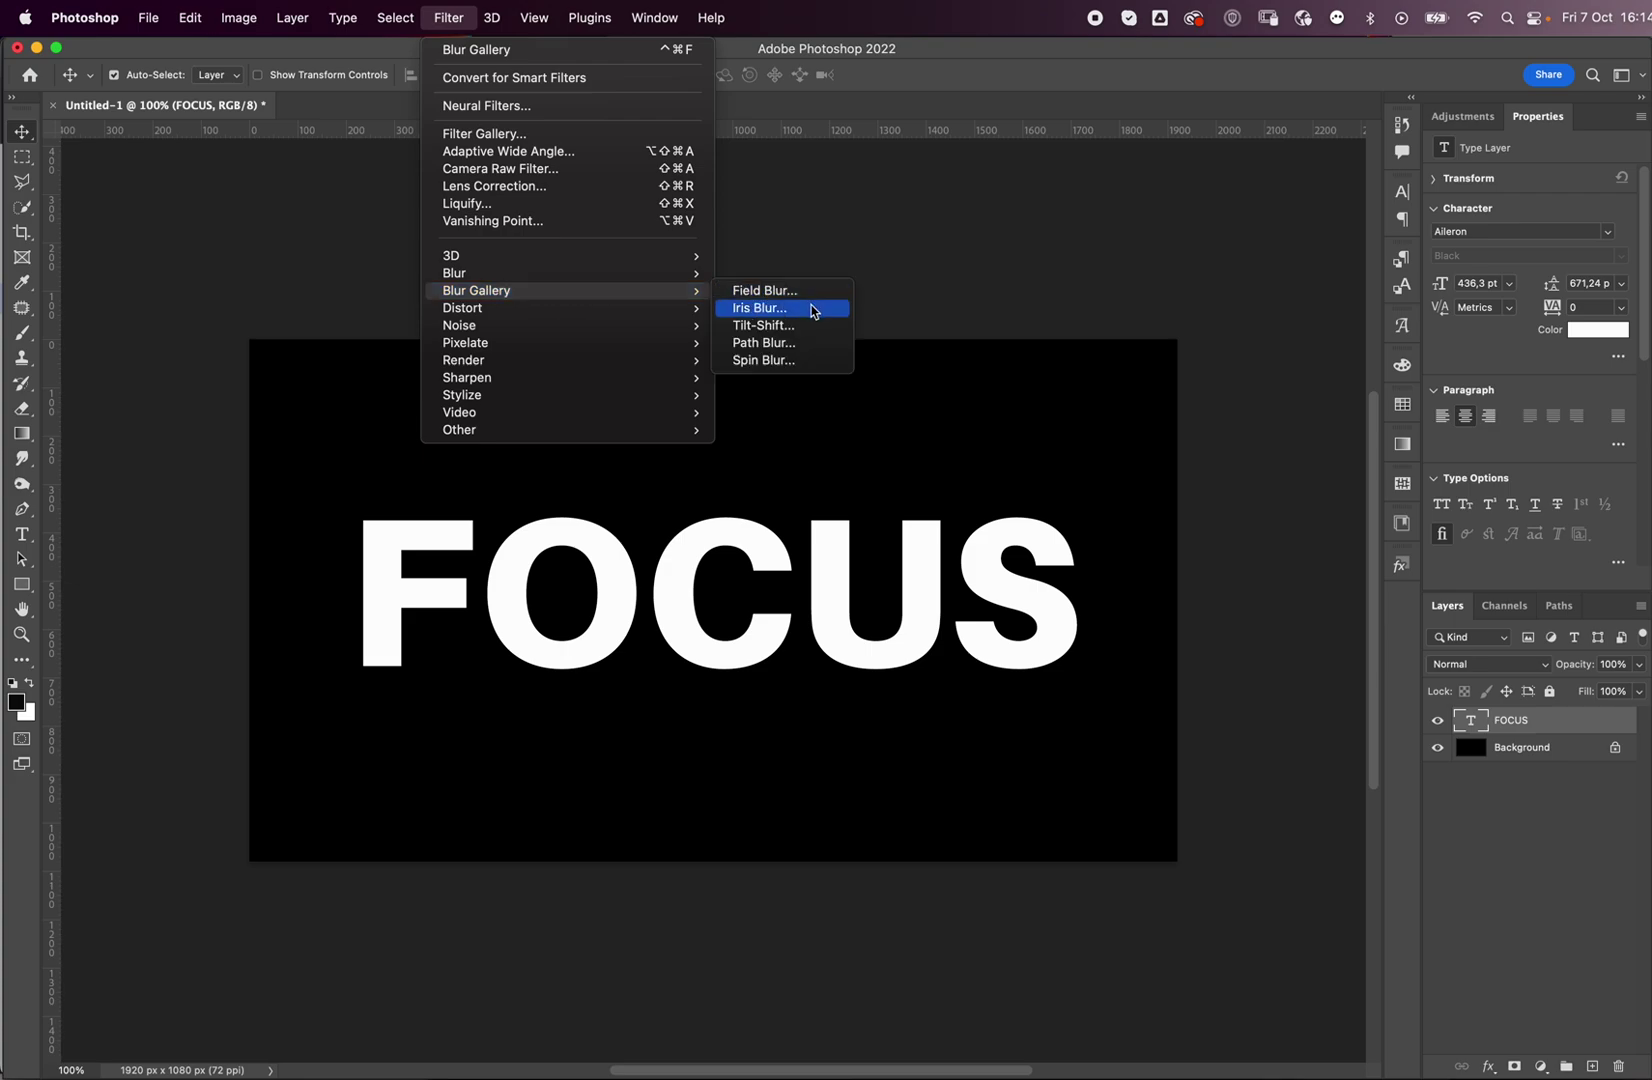
left_click(769, 310)
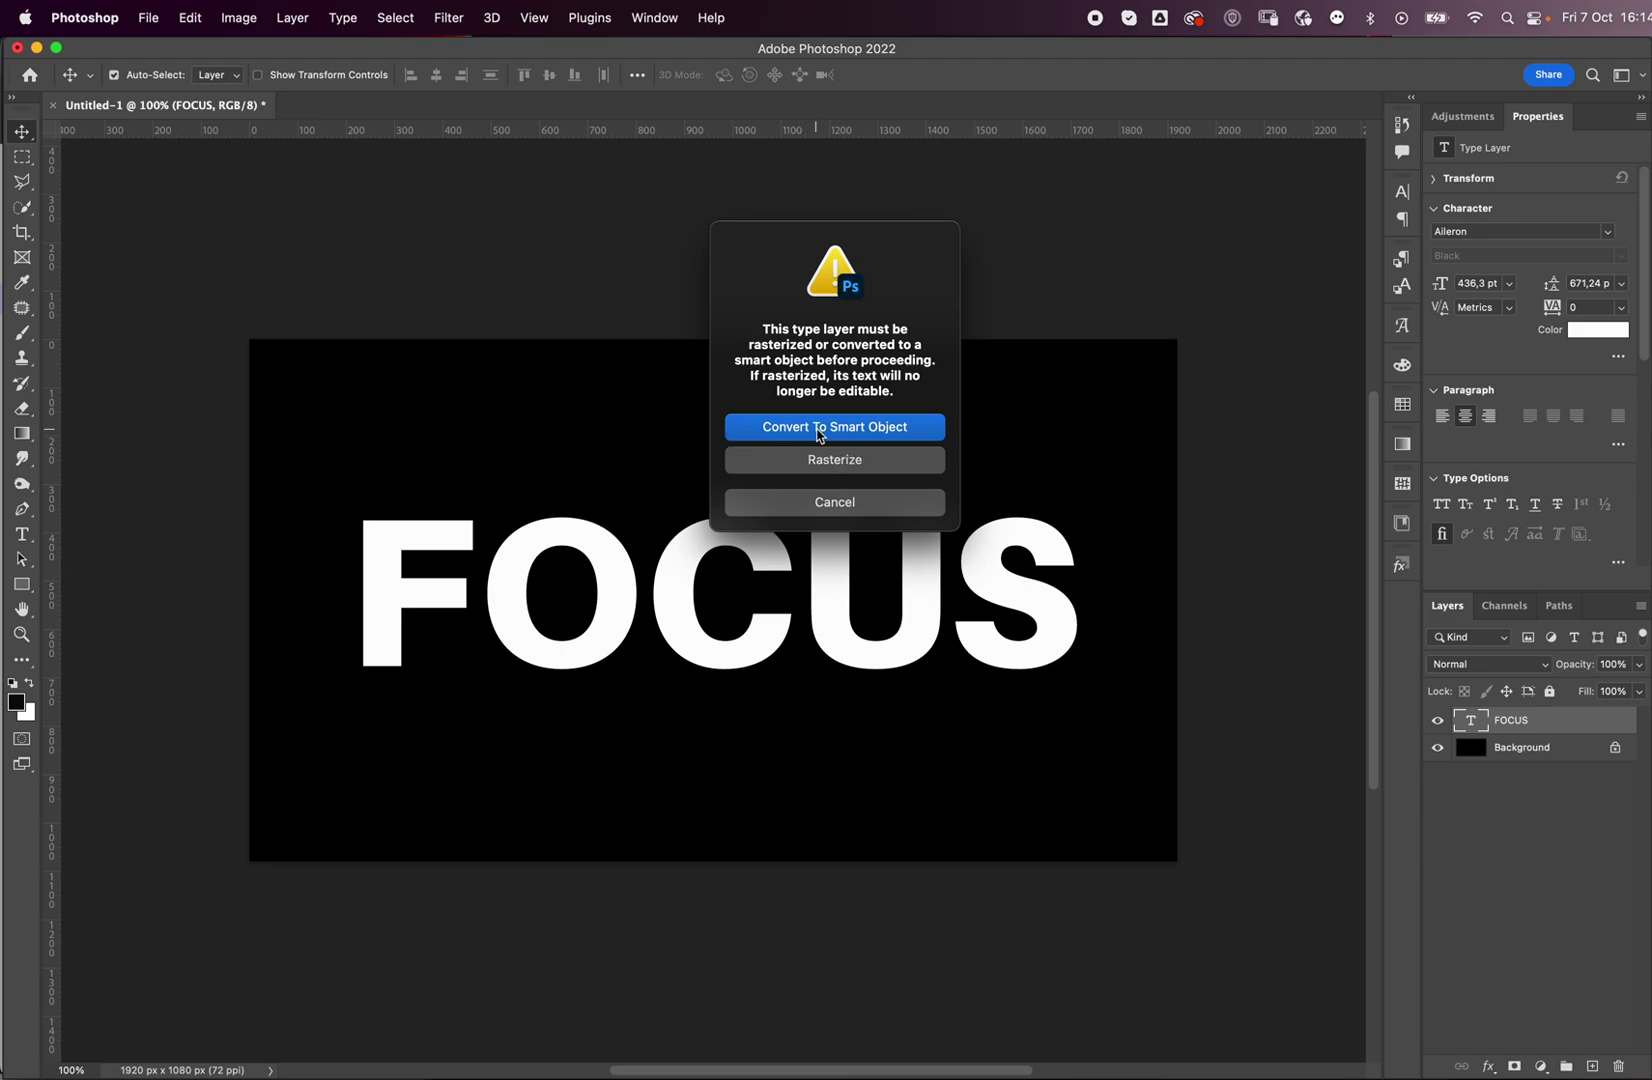
left_click(818, 434)
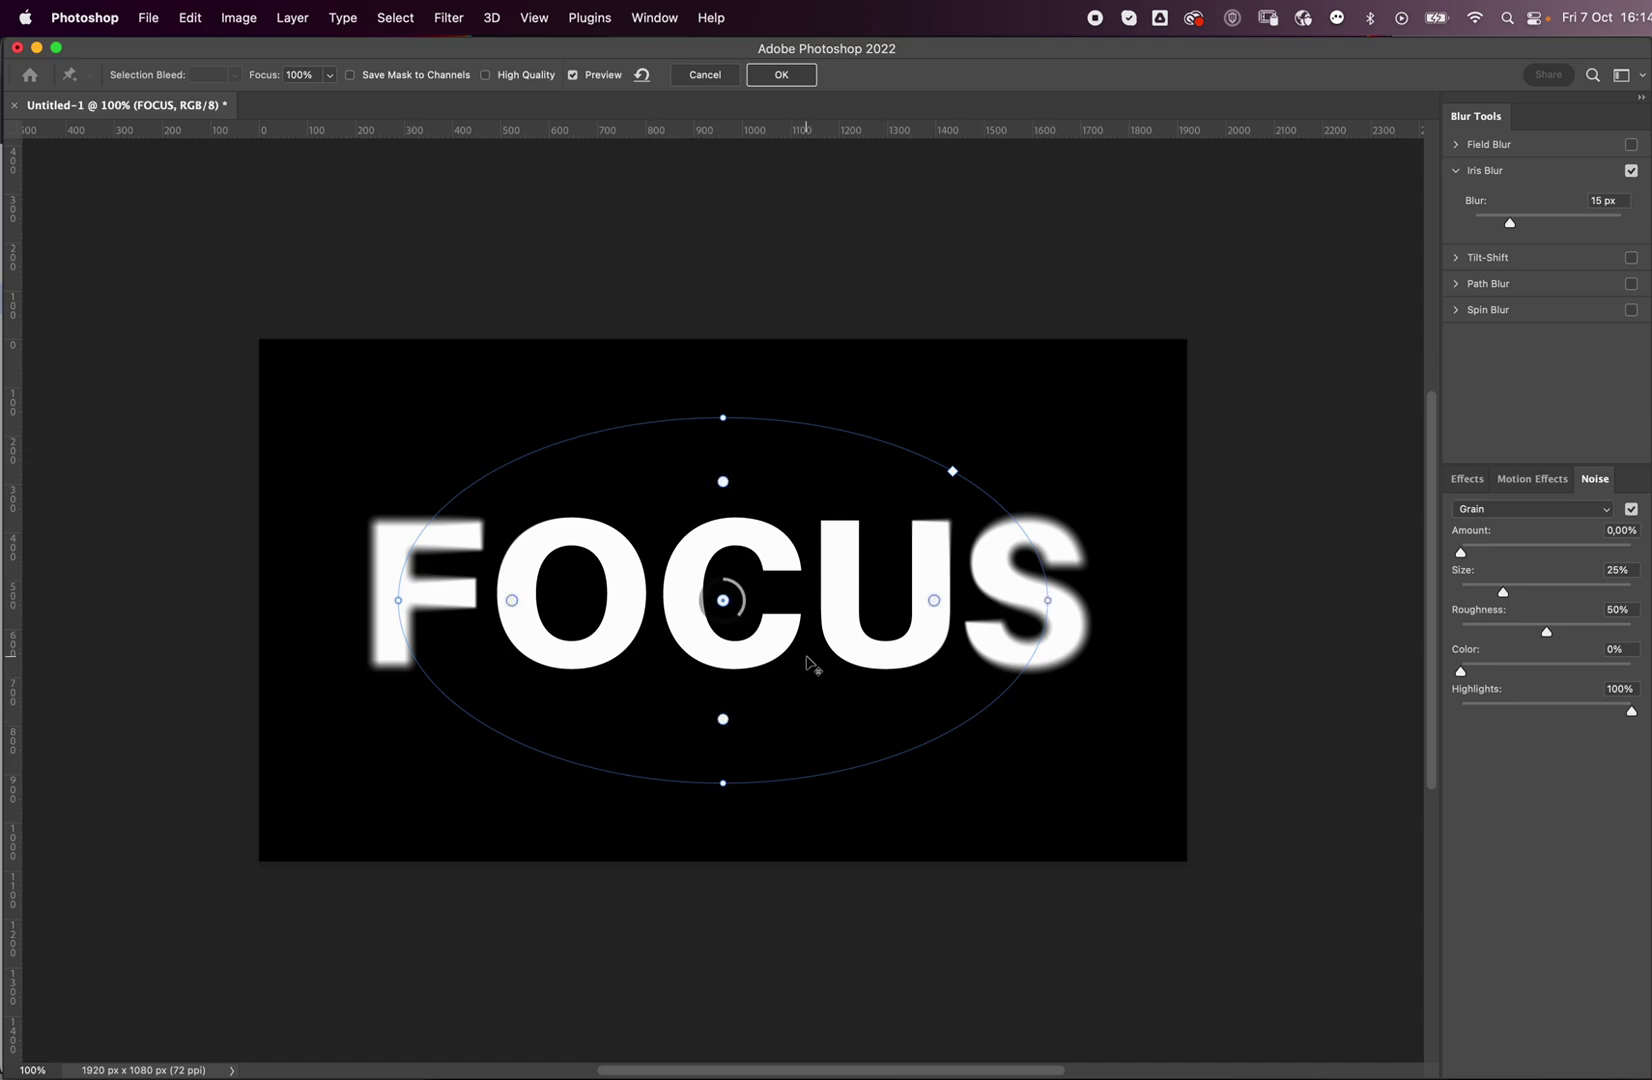
- Reshape the Iris Blur ellipse and centre it on the O so F, C, U and S blur
left_click_drag(1047, 600, 946, 597)
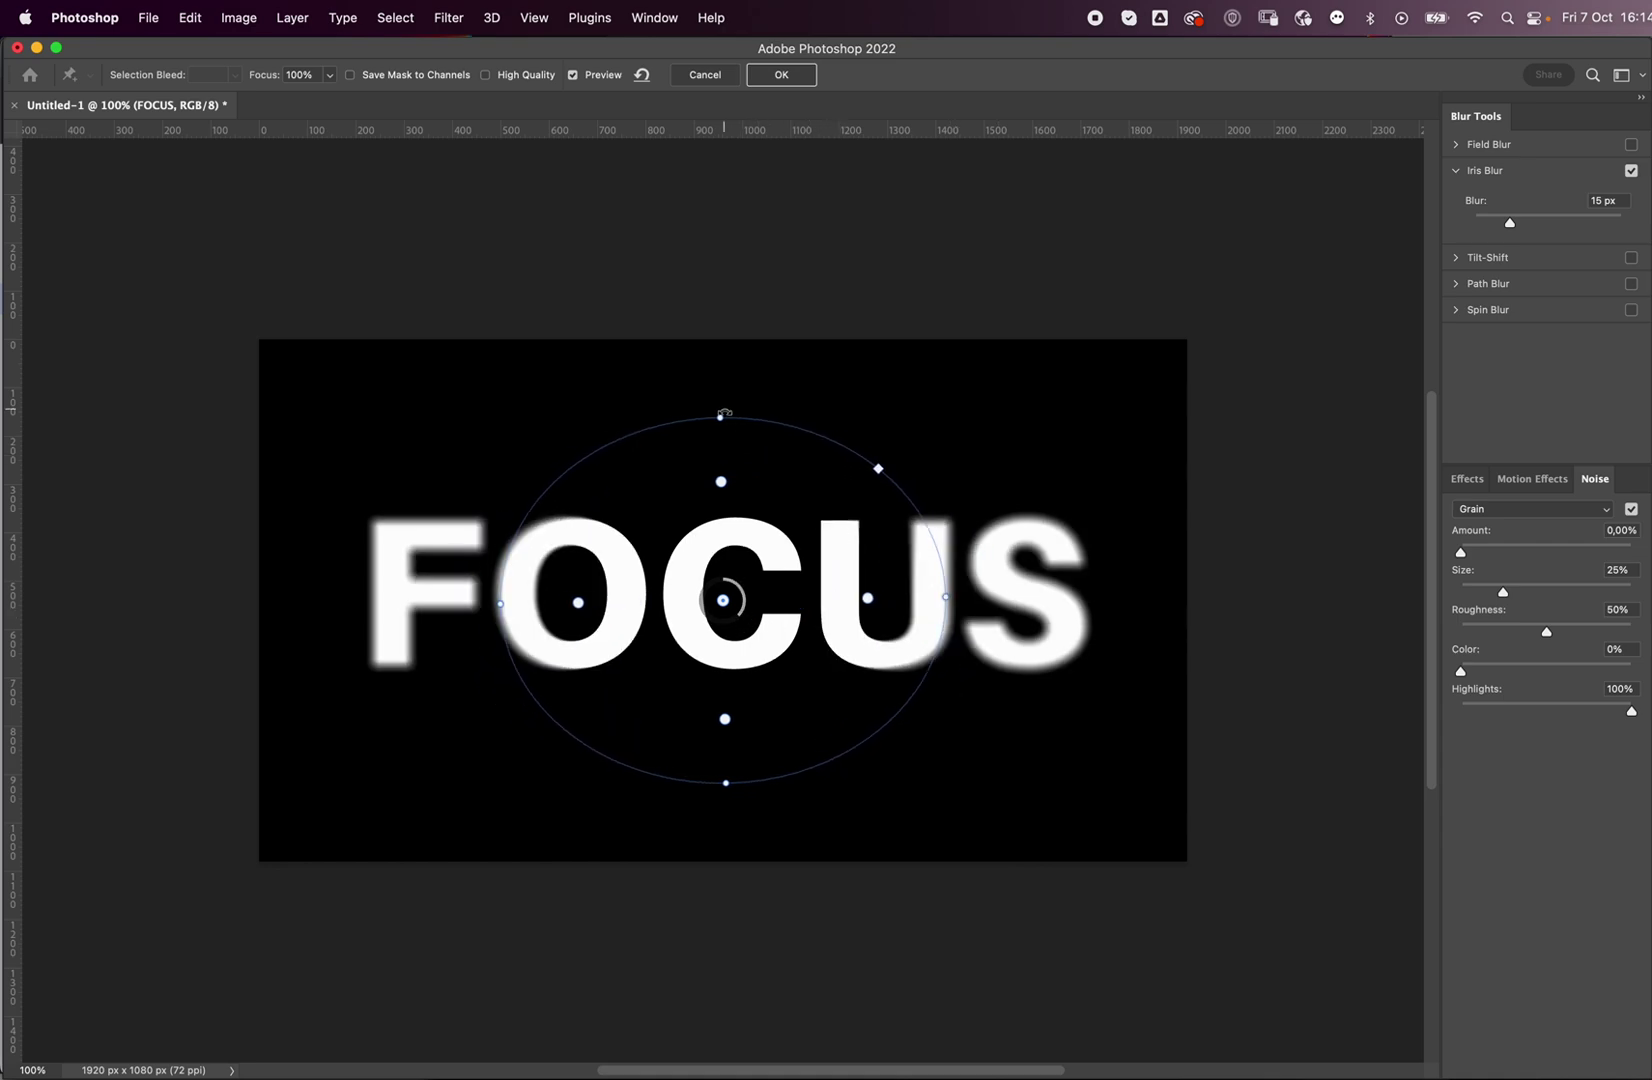
mouse_move(723, 416)
left_mouse_down()
mouse_move(726, 479)
mouse_move(731, 387)
left_mouse_up()
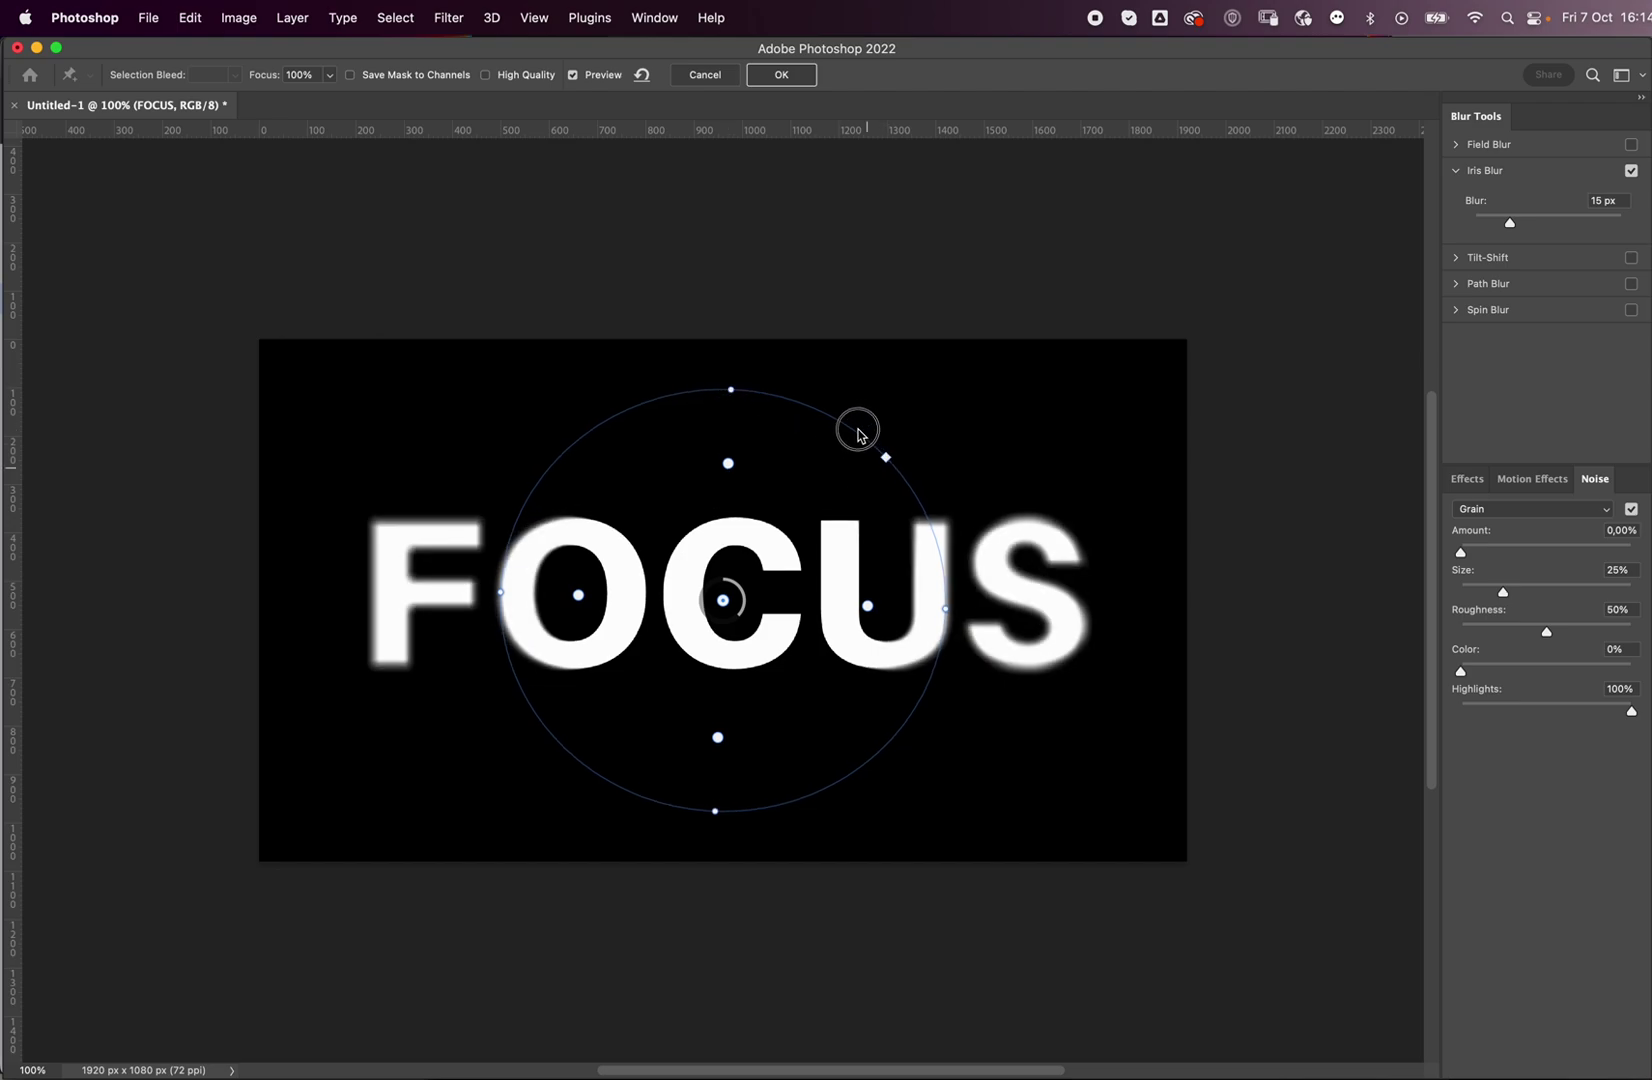
left_click_drag(947, 607, 857, 601)
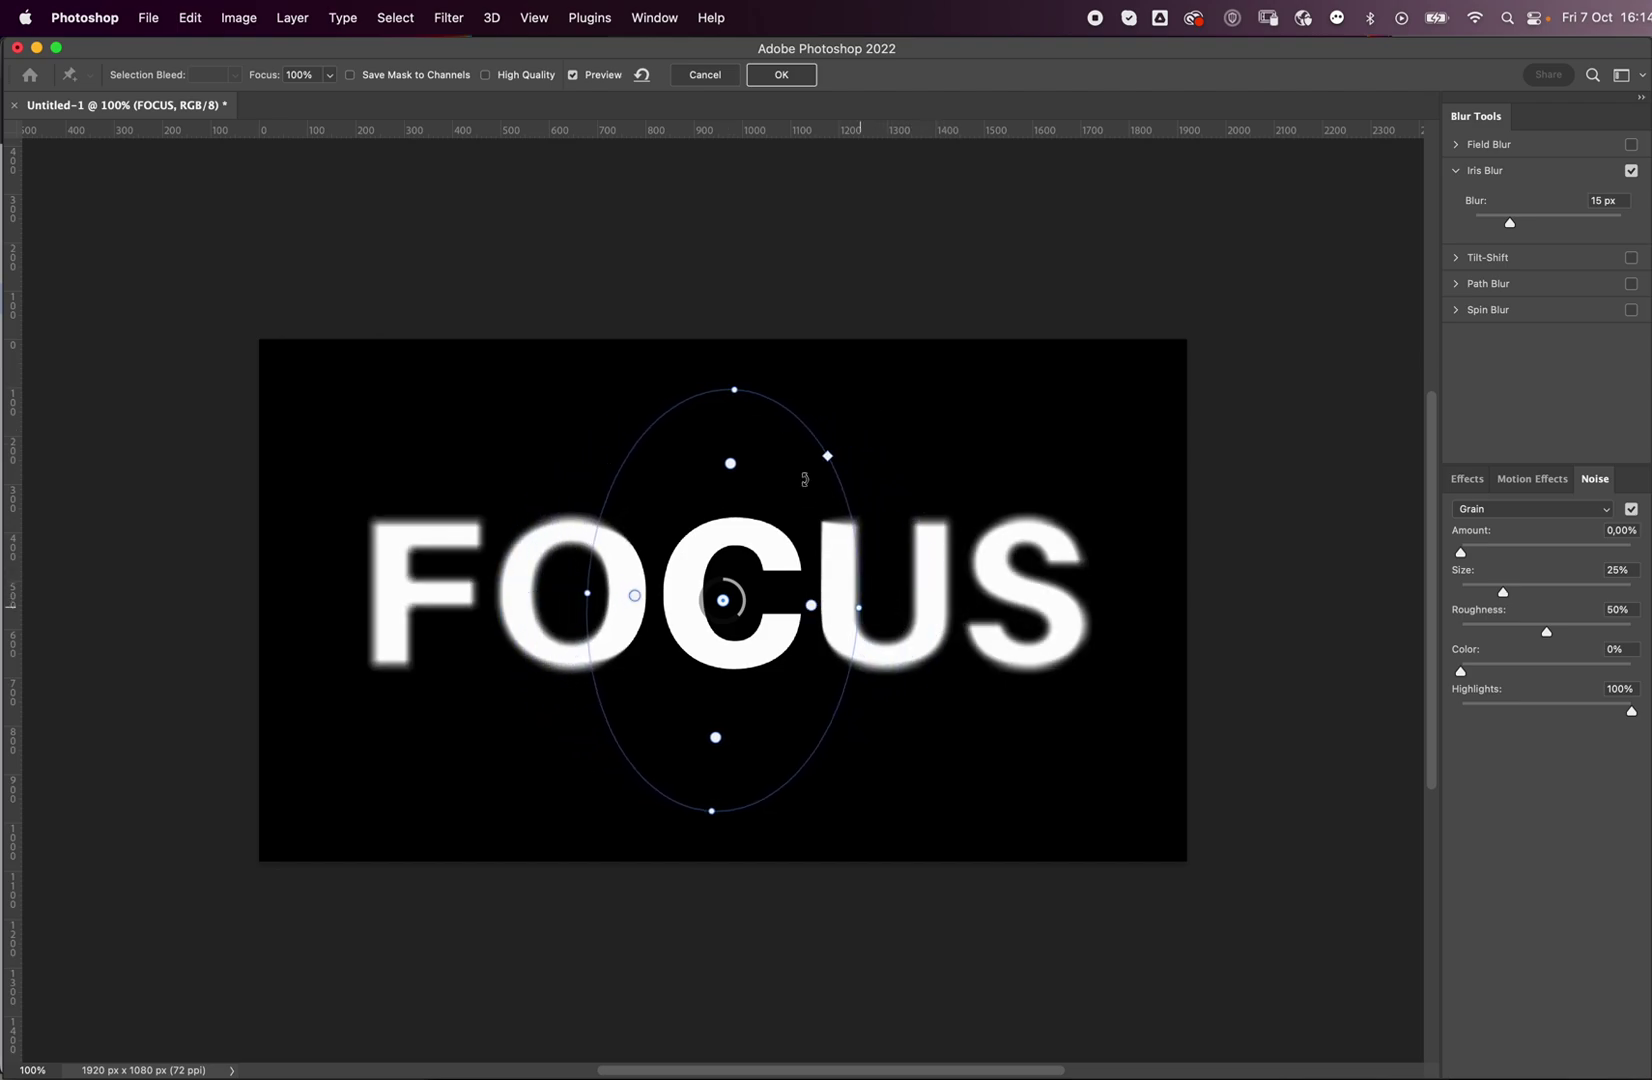
left_click_drag(731, 388, 719, 472)
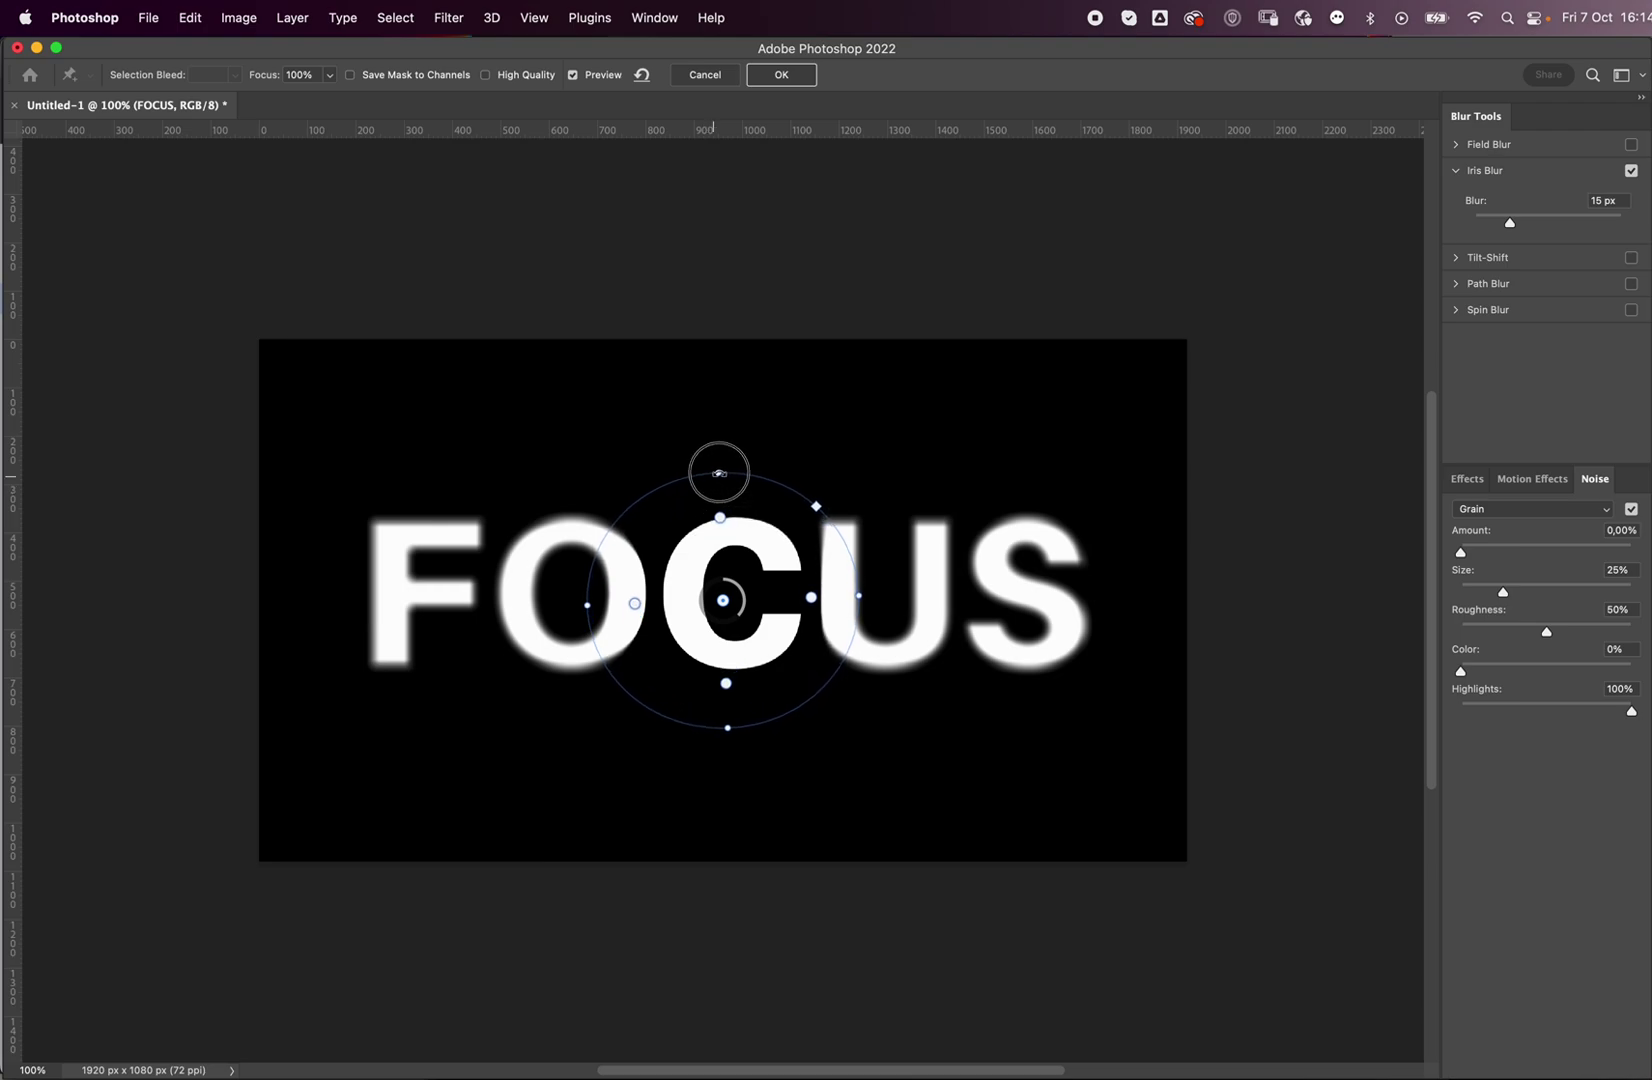
left_click_drag(723, 601, 567, 597)
left_click_drag(576, 729, 571, 684)
left_click_drag(429, 600, 473, 602)
left_click_drag(562, 510, 567, 490)
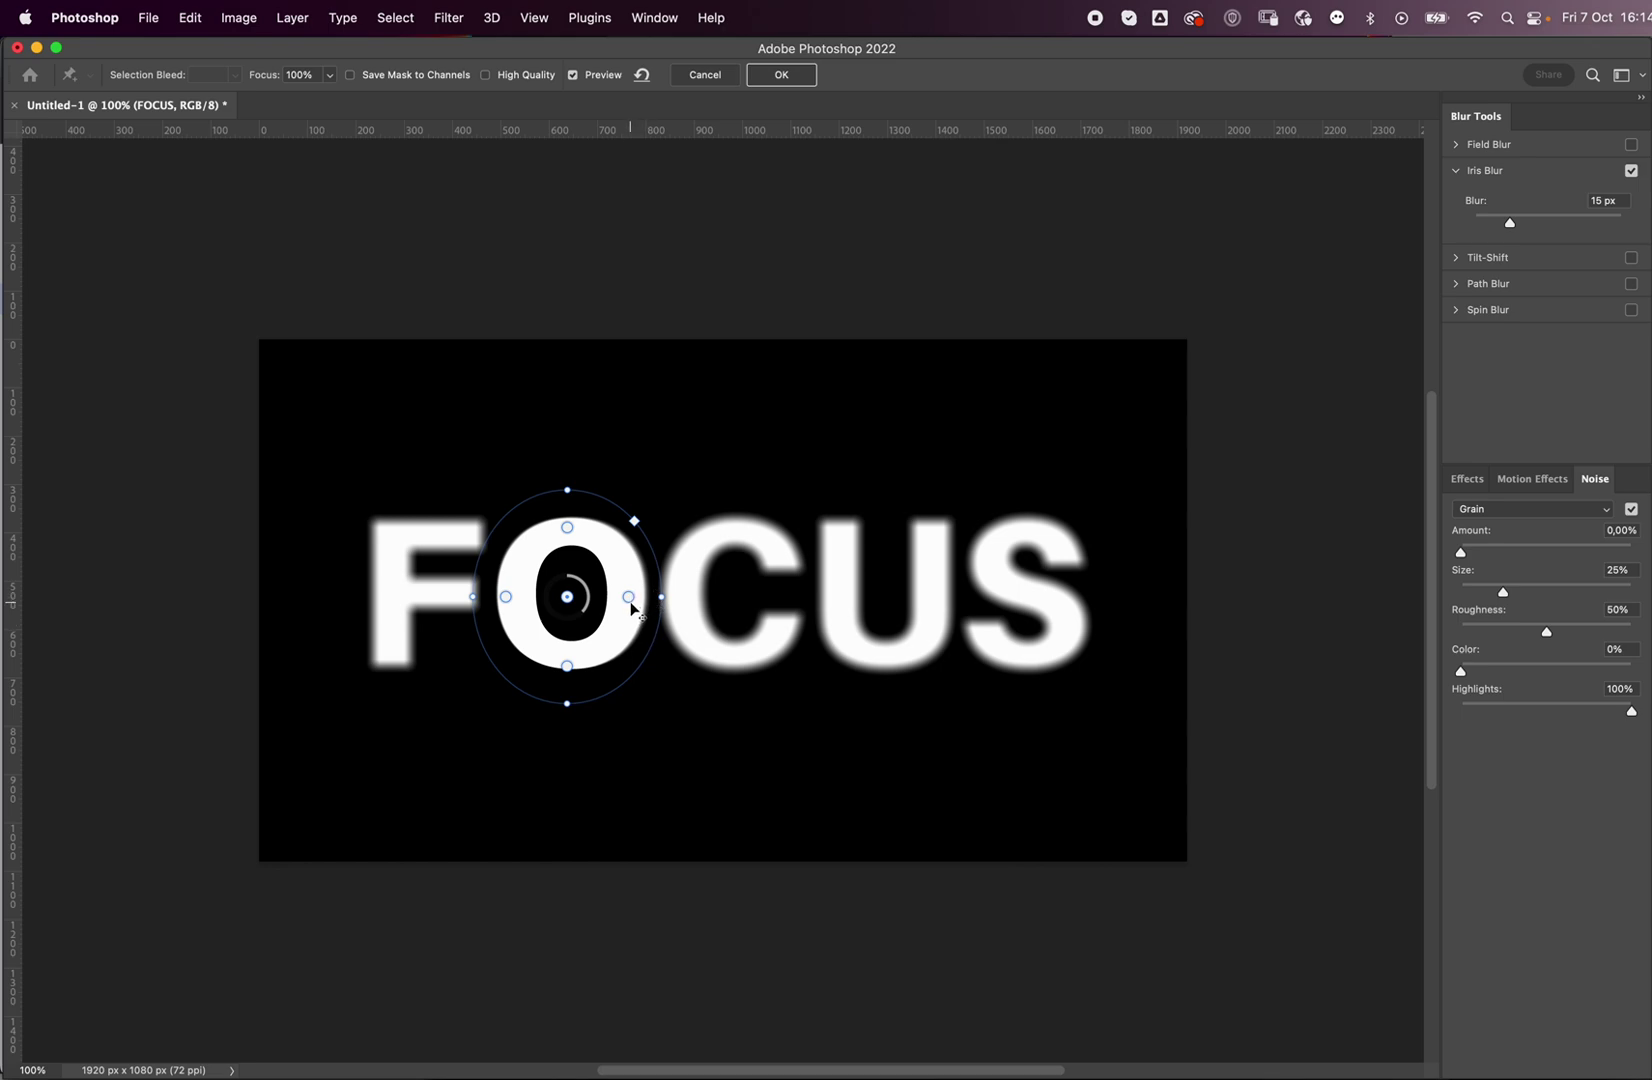
left_click_drag(632, 608, 602, 607)
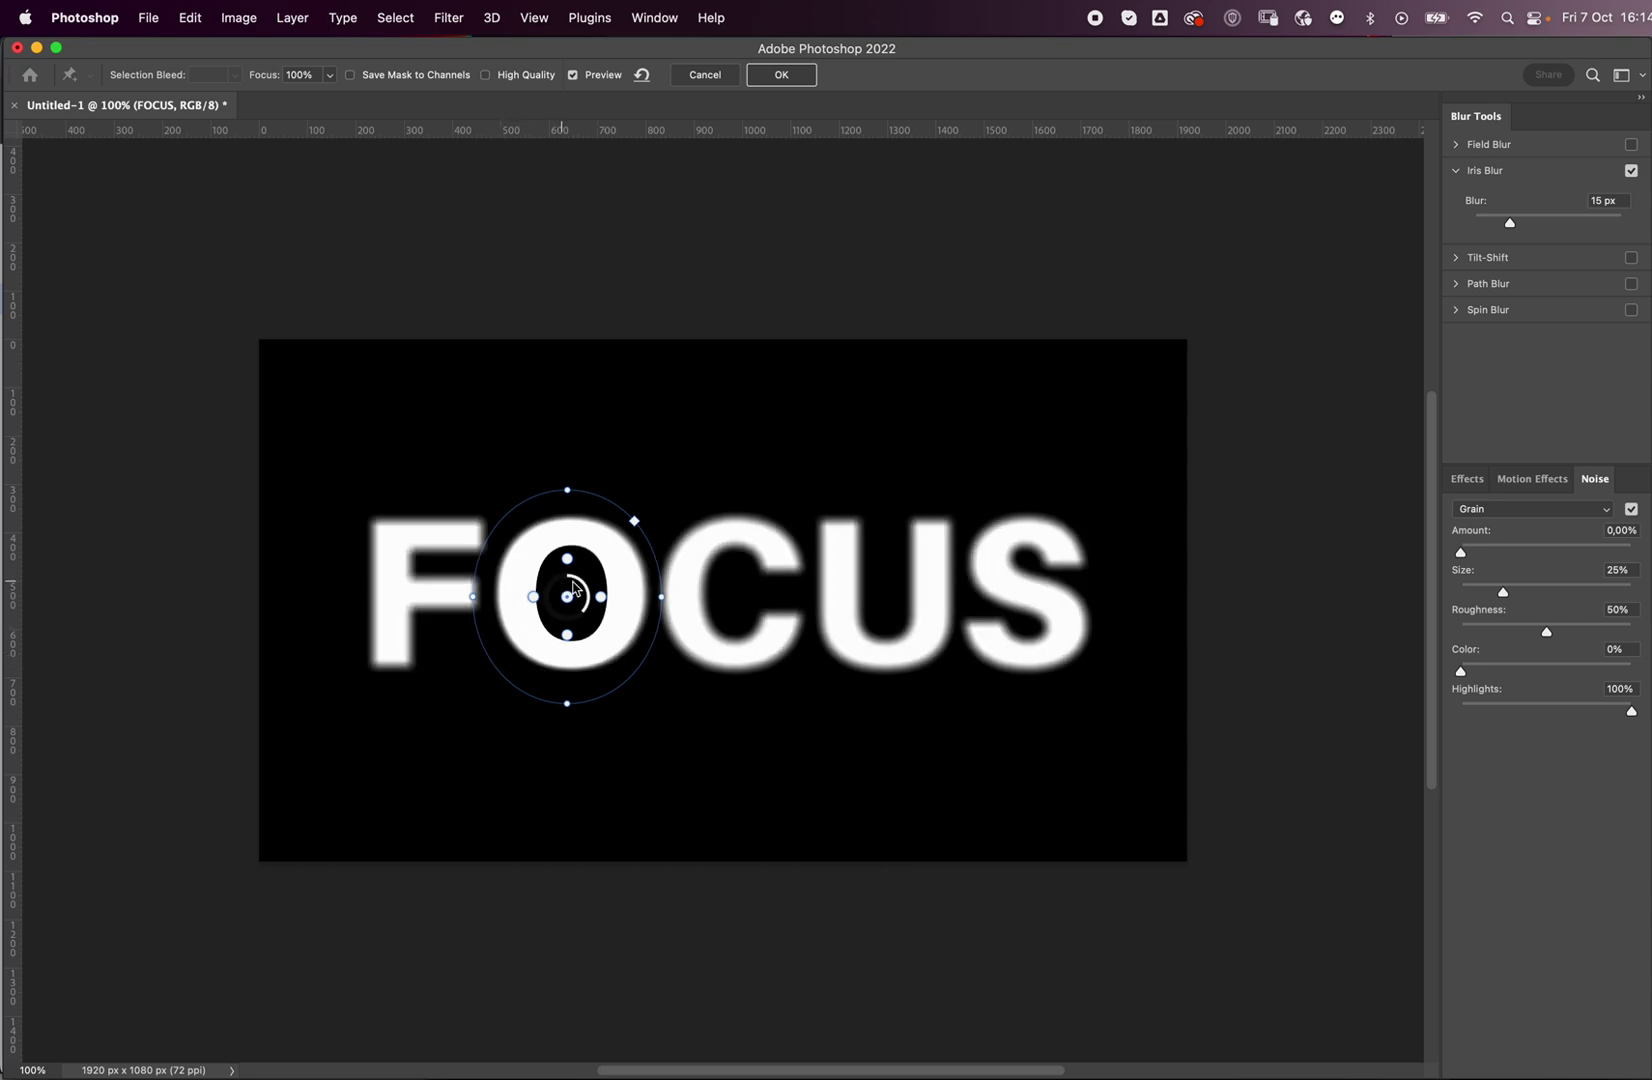
- Widen the sharp area around the O and lower the Iris Blur amount to 1 px
left_click_drag(603, 607, 646, 598)
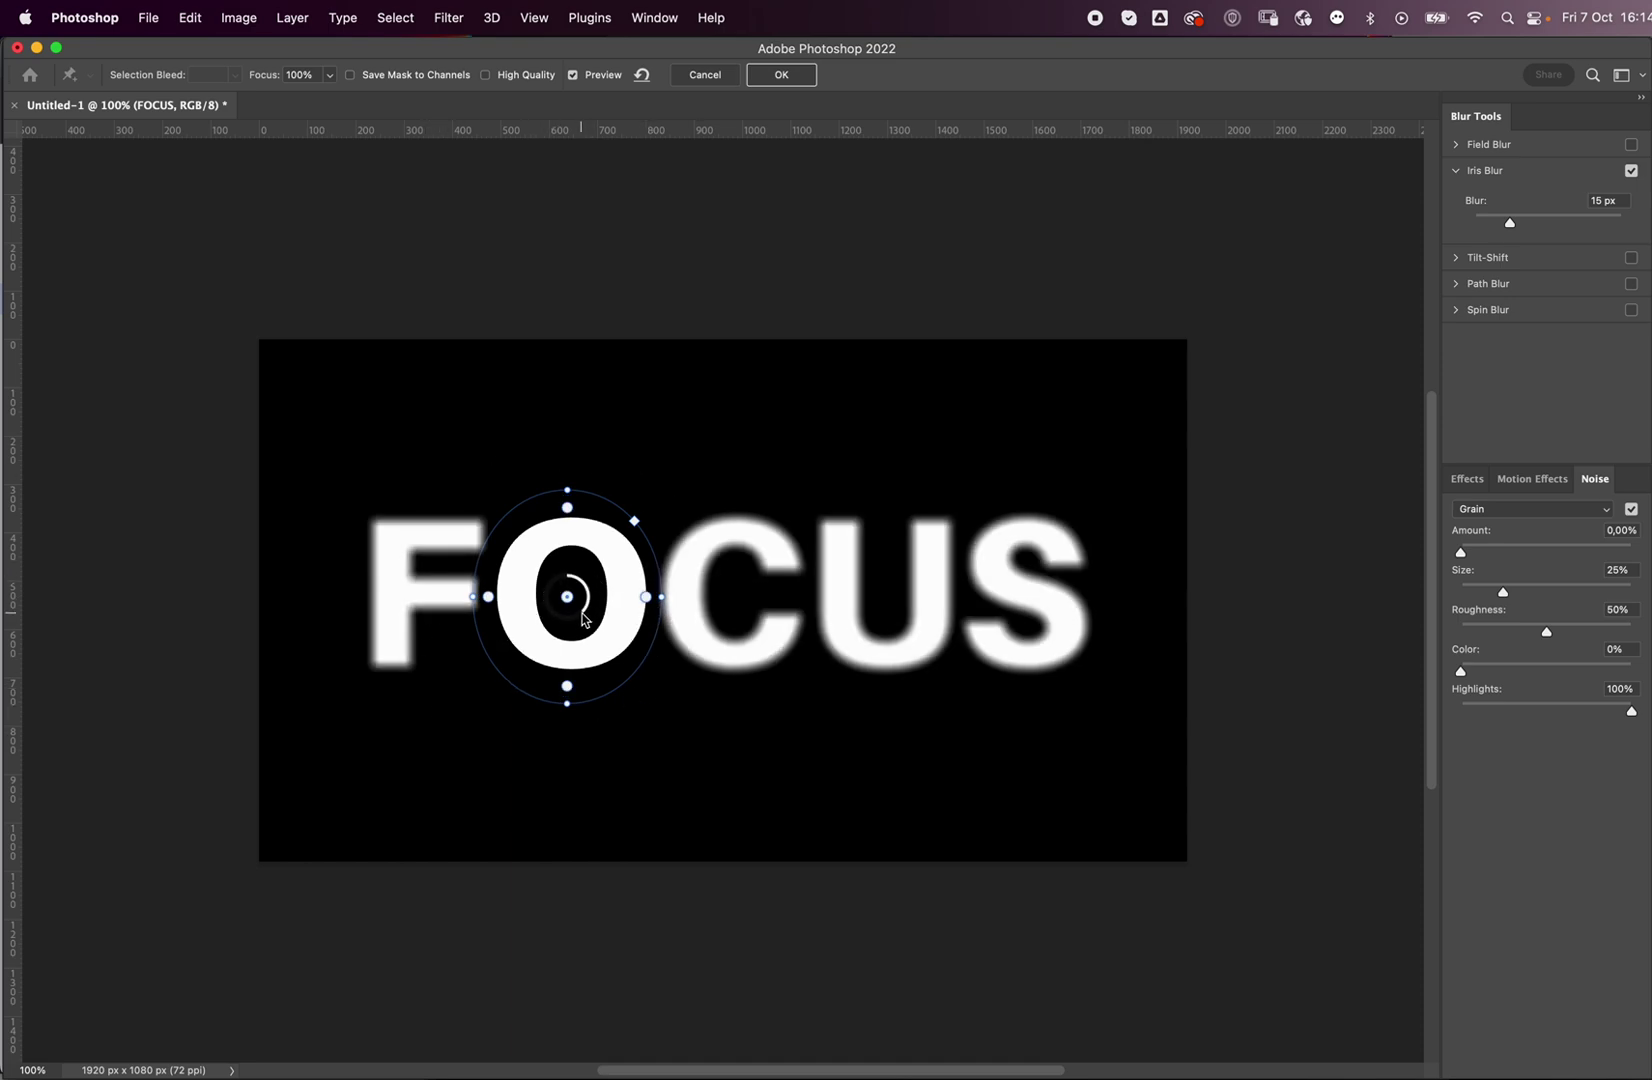
mouse_move(583, 618)
left_mouse_down()
mouse_move(575, 580)
mouse_move(564, 590)
left_mouse_up()
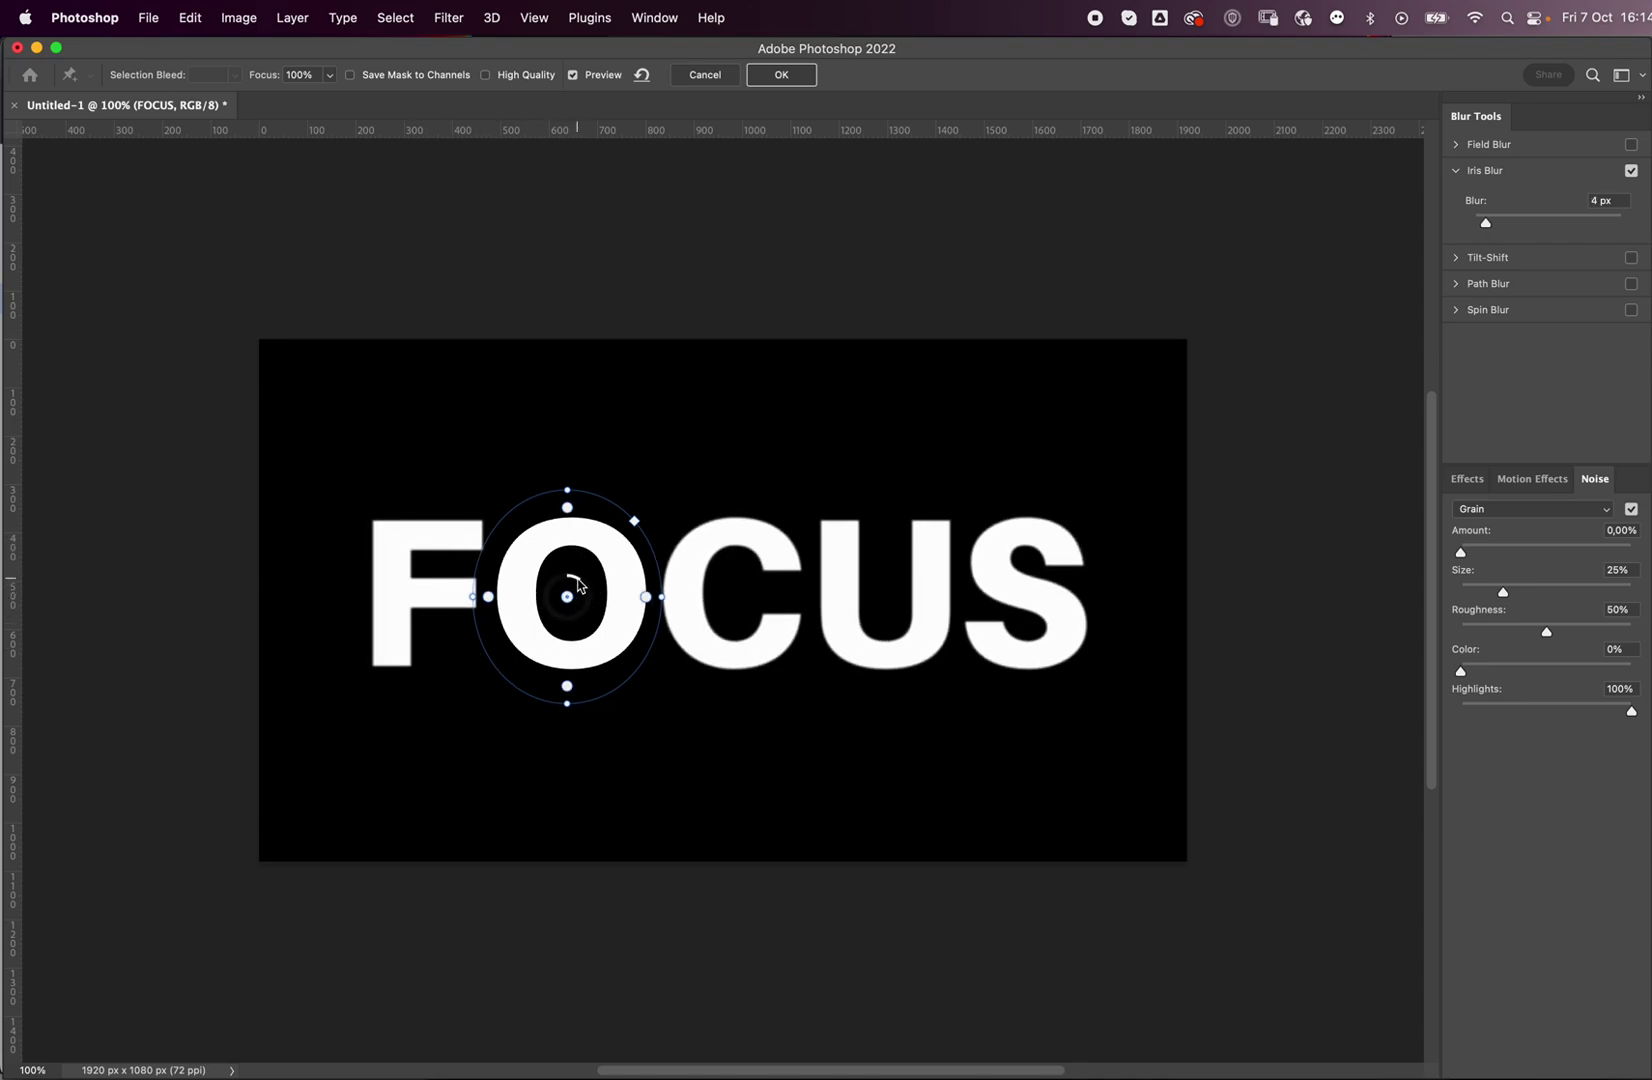
left_click_drag(578, 585, 557, 615)
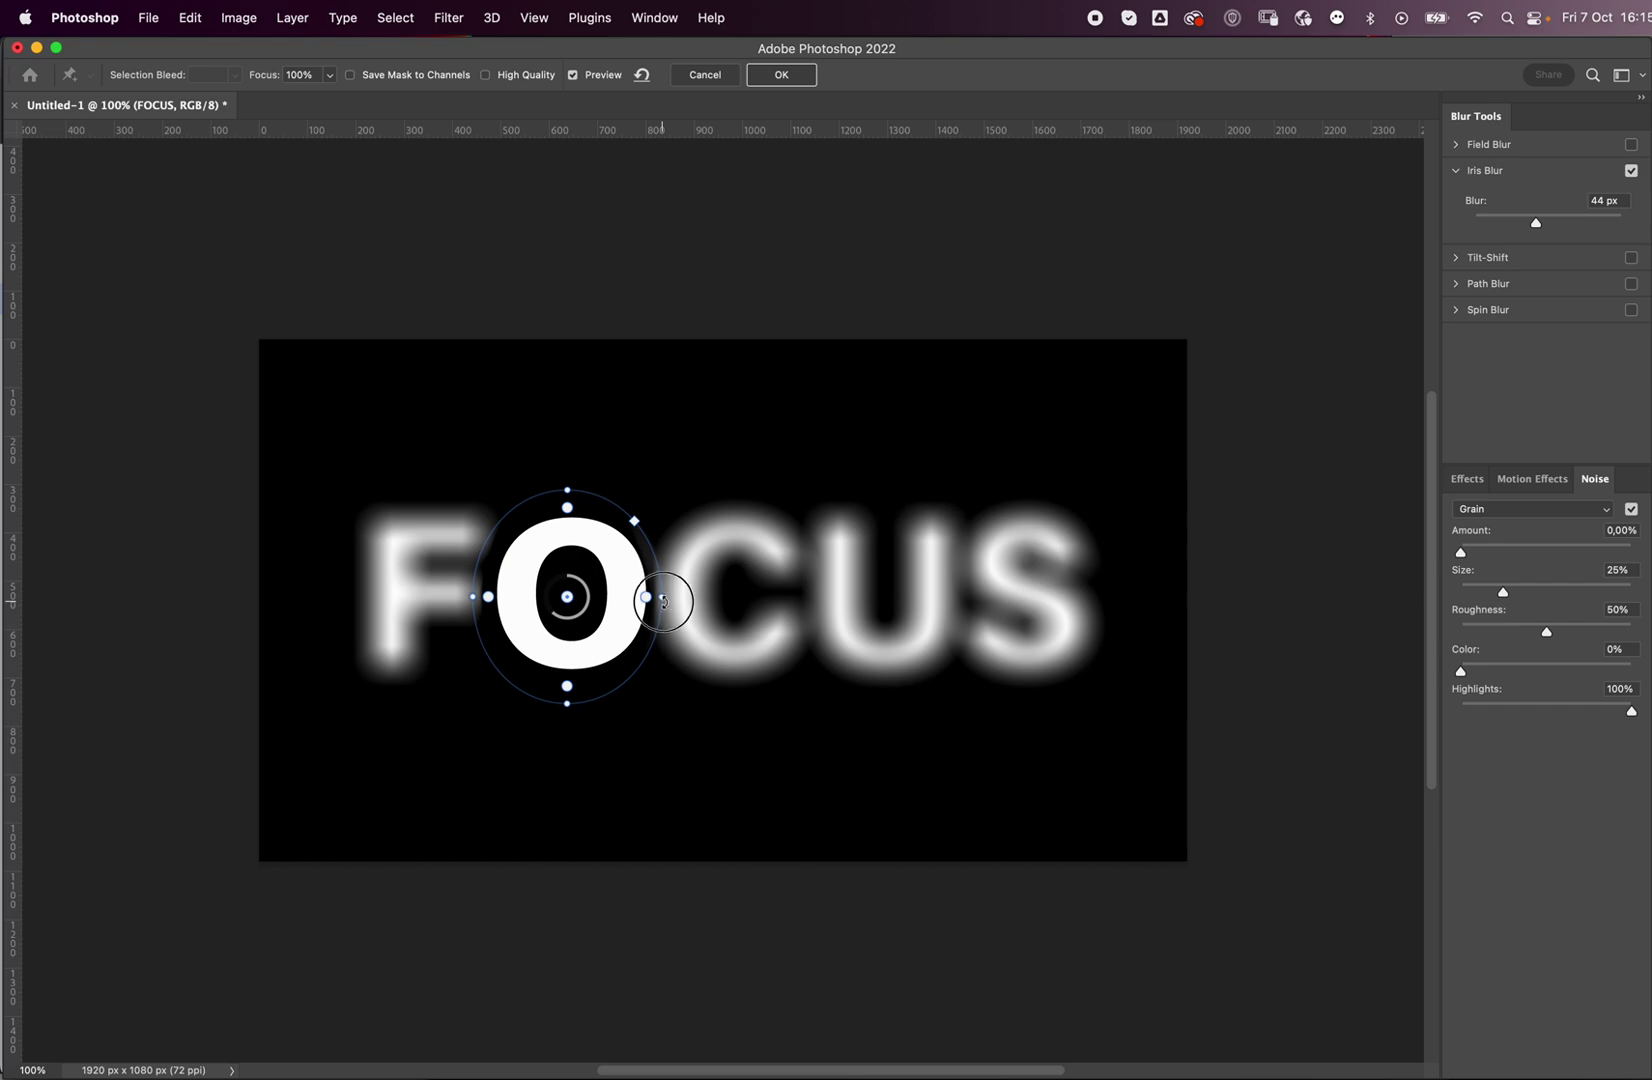
- Stretch the Iris Blur into a tall ellipse over F and O, blurring at about 17 px
left_click_drag(663, 600, 716, 597)
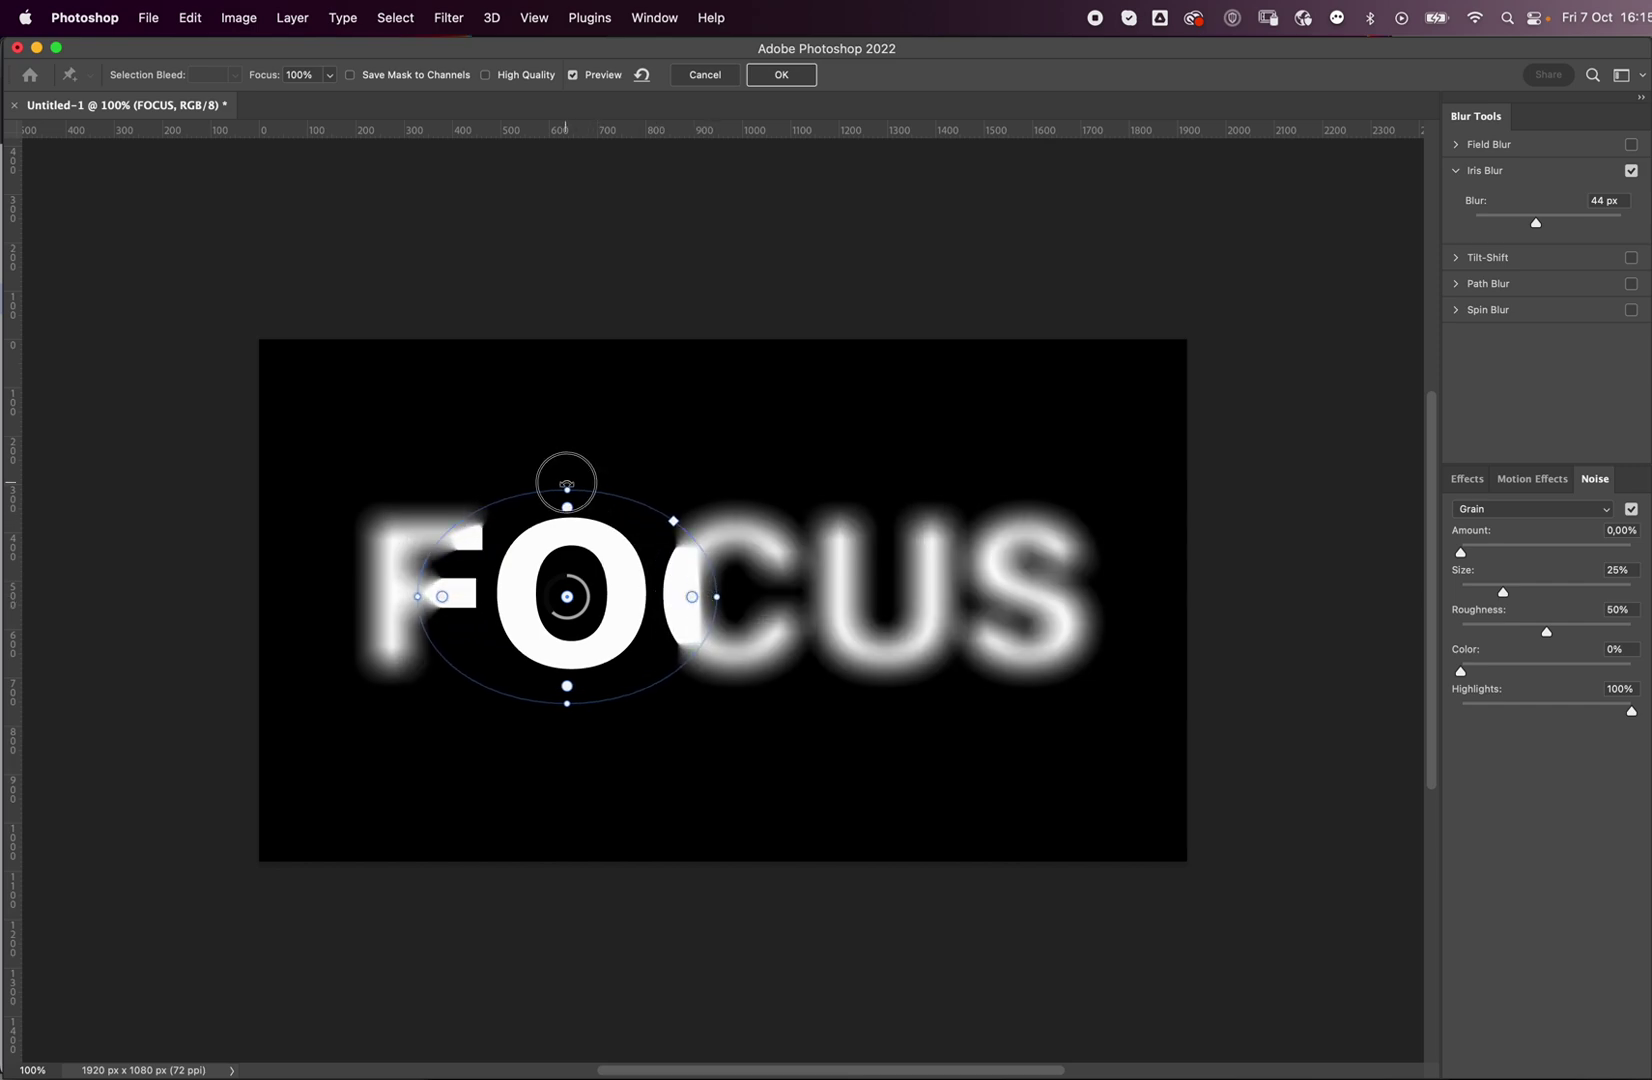
left_click_drag(567, 487, 568, 540)
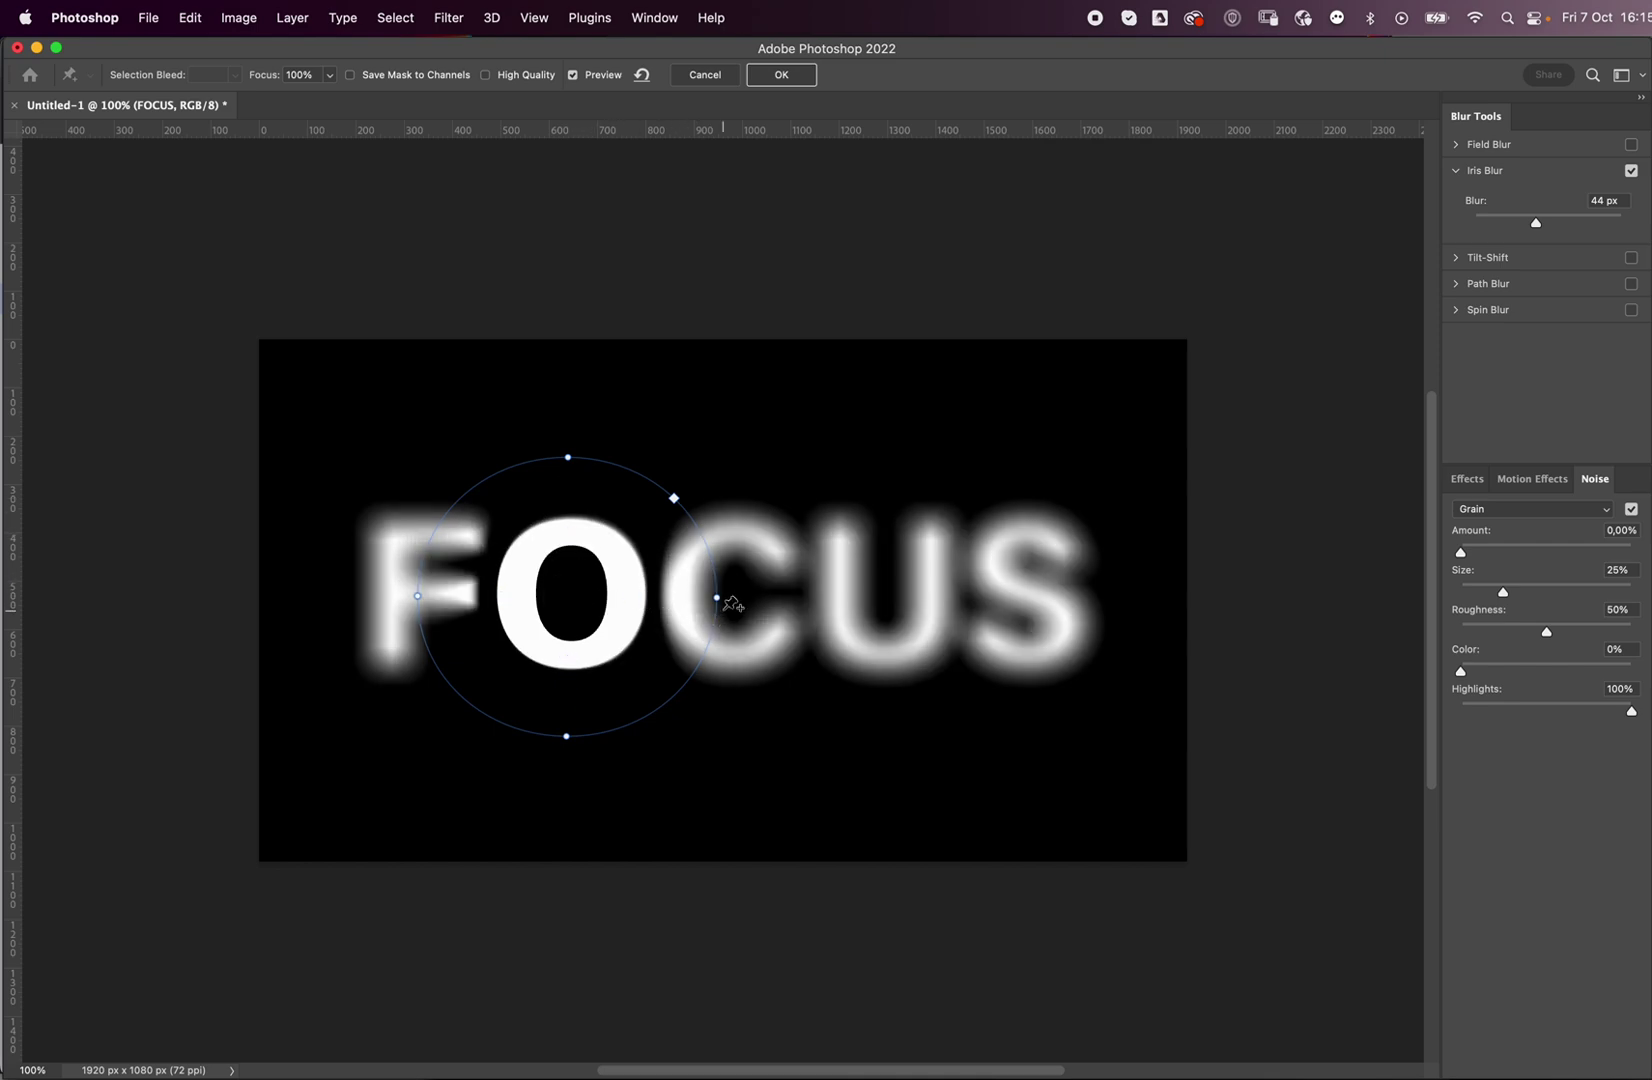
mouse_move(717, 597)
left_mouse_down()
mouse_move(815, 590)
mouse_move(731, 589)
left_mouse_up()
left_click_drag(560, 457, 558, 411)
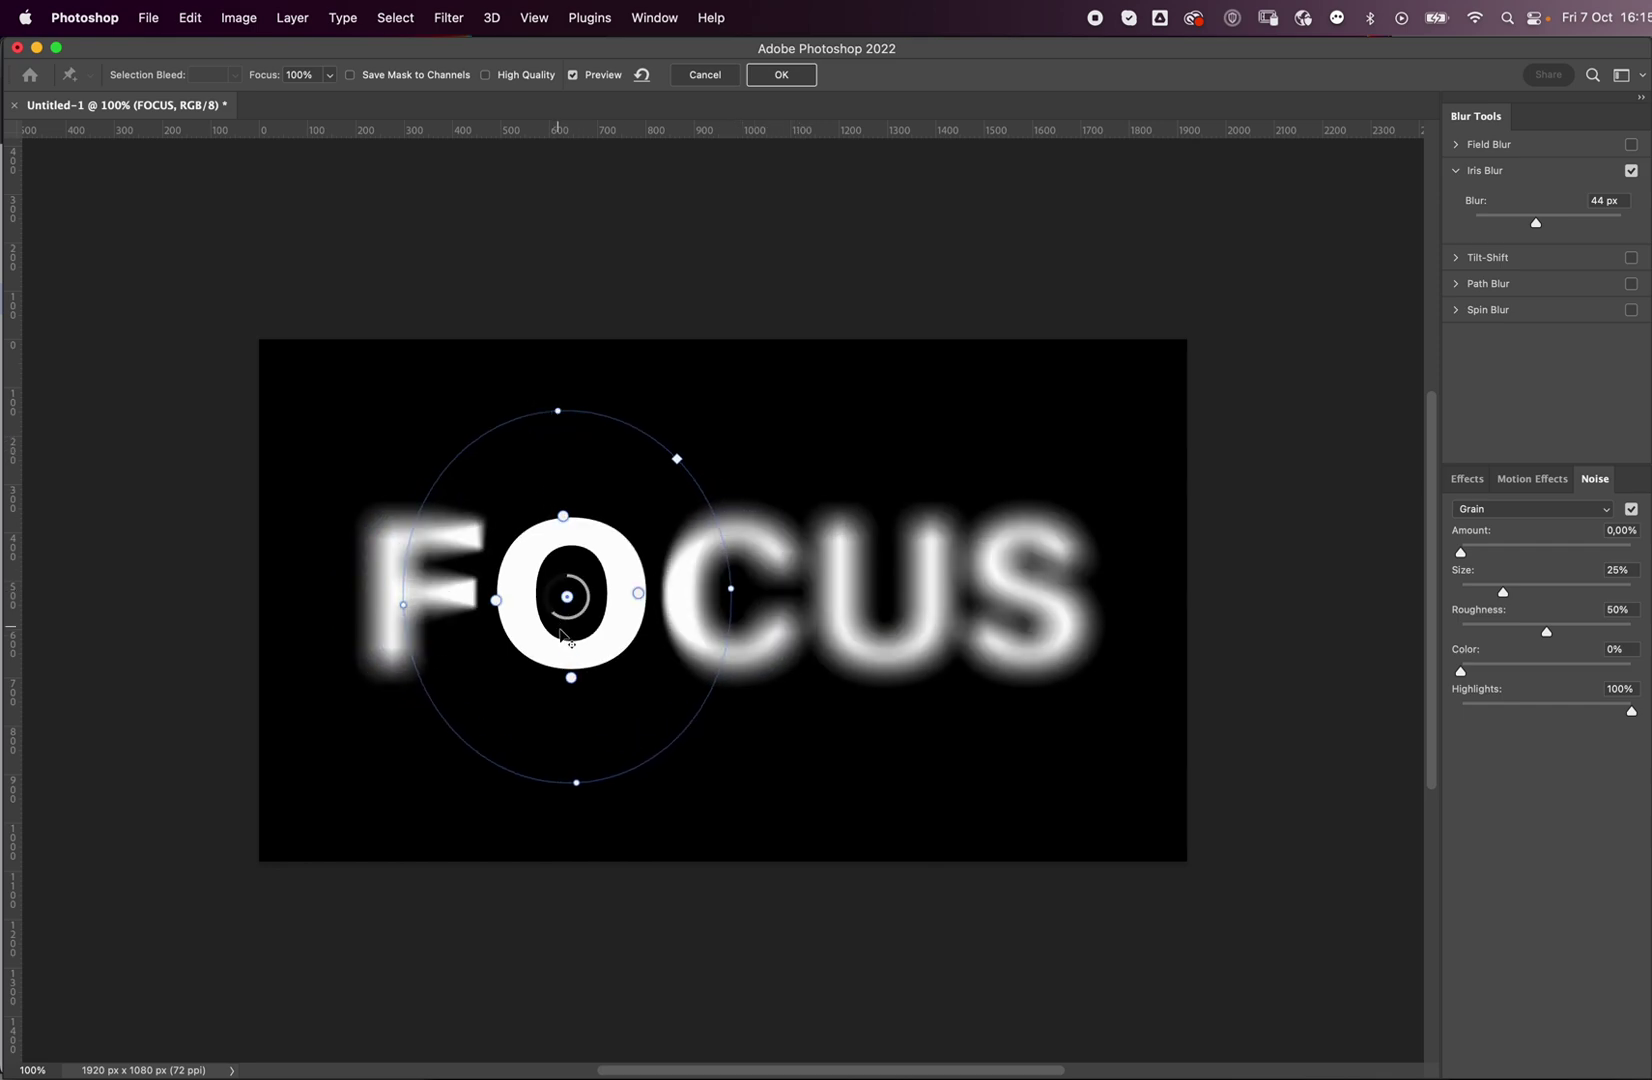
mouse_move(572, 590)
left_mouse_down()
mouse_move(575, 608)
mouse_move(507, 601)
mouse_move(585, 619)
mouse_move(584, 604)
left_mouse_up()
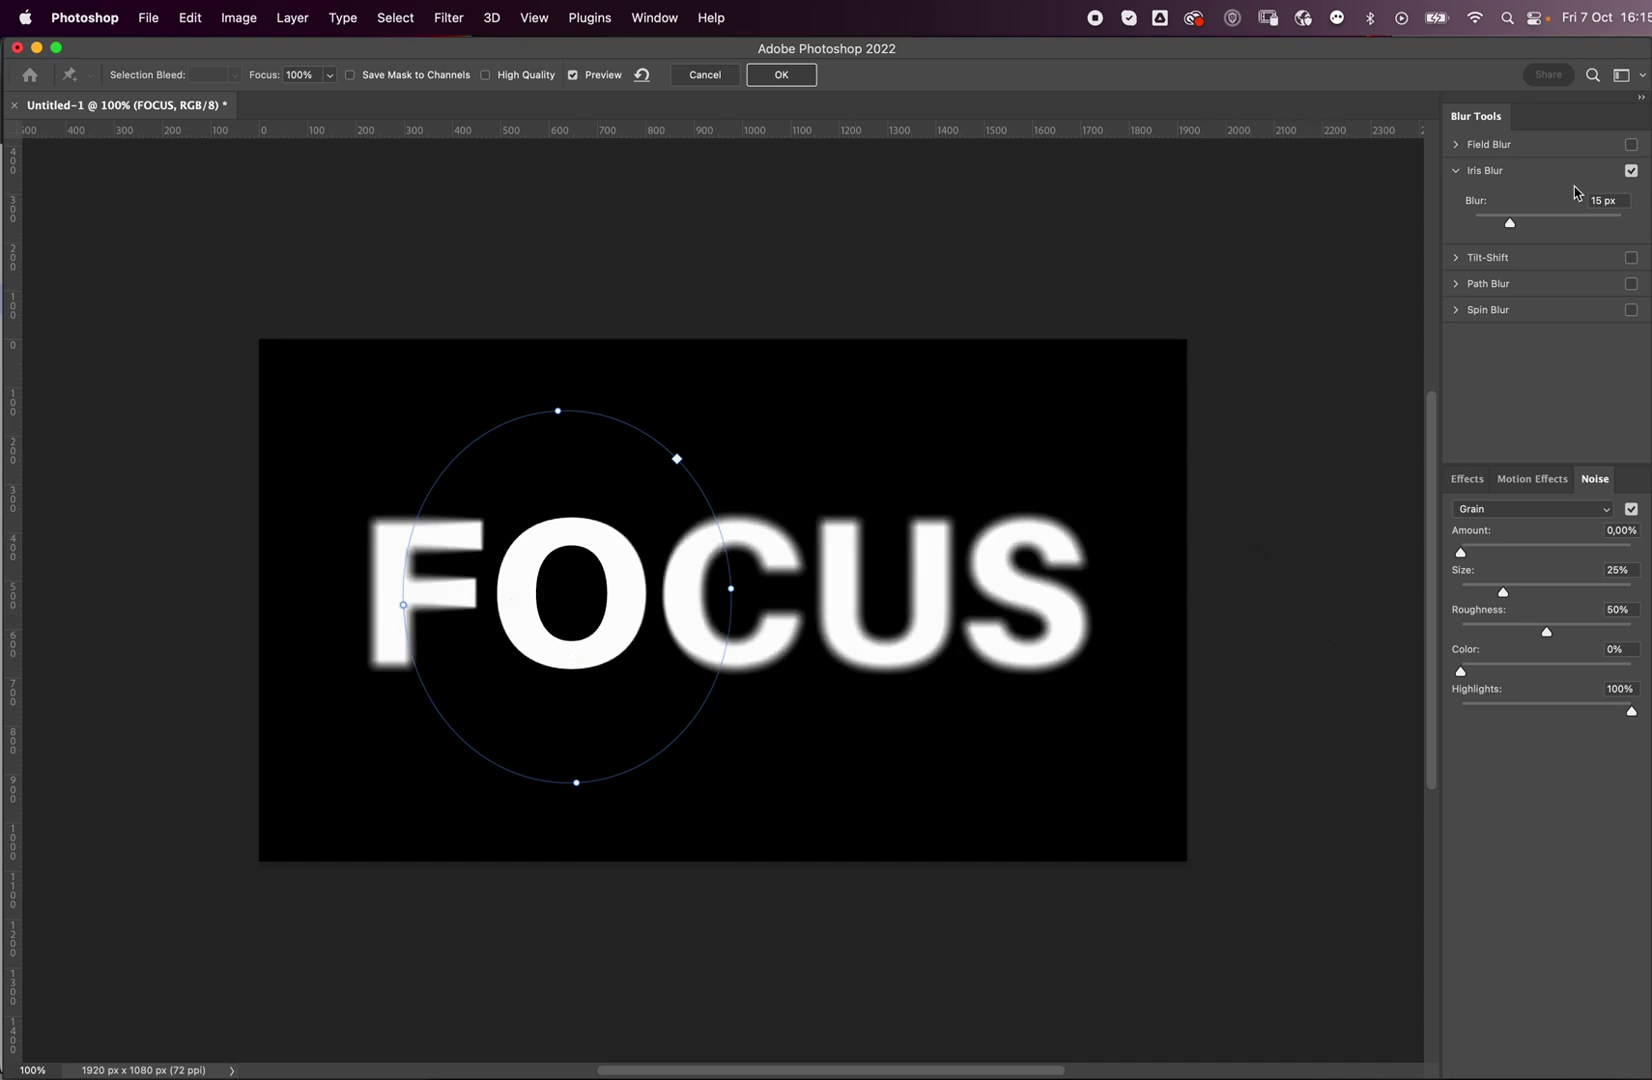
left_click(1457, 173)
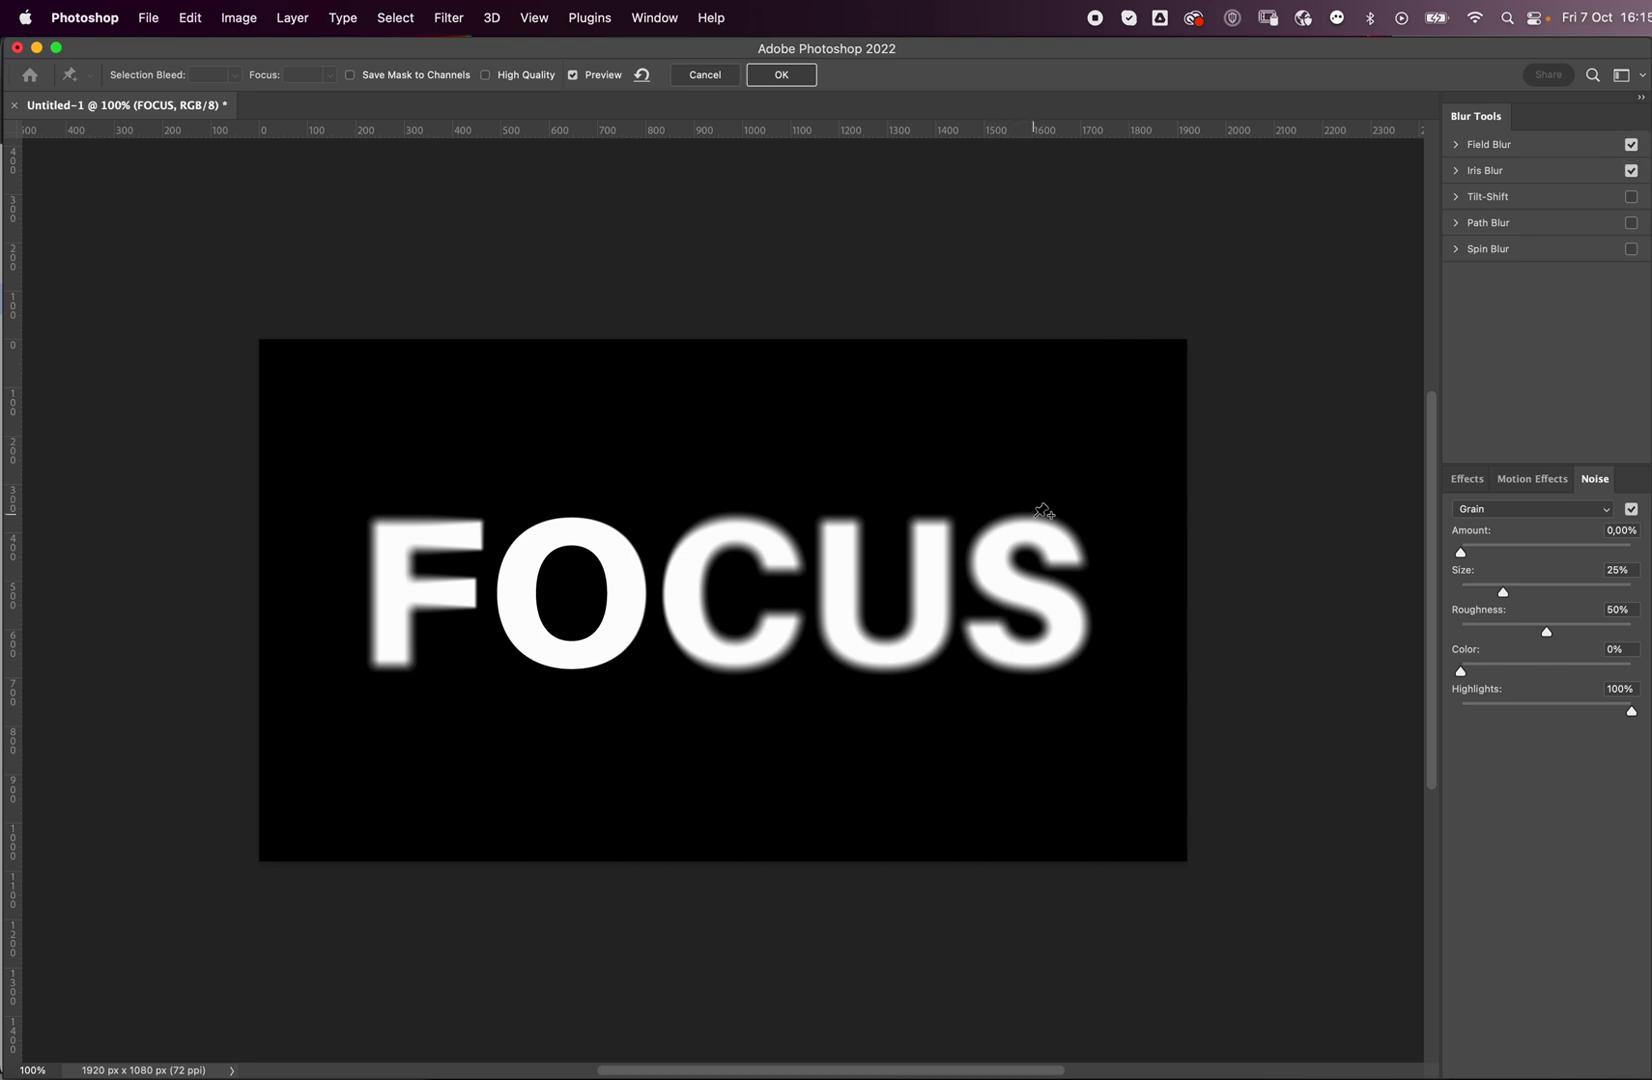
- Enable Field Blur and place five blur pins around the FOCUS letters
left_click(1456, 144)
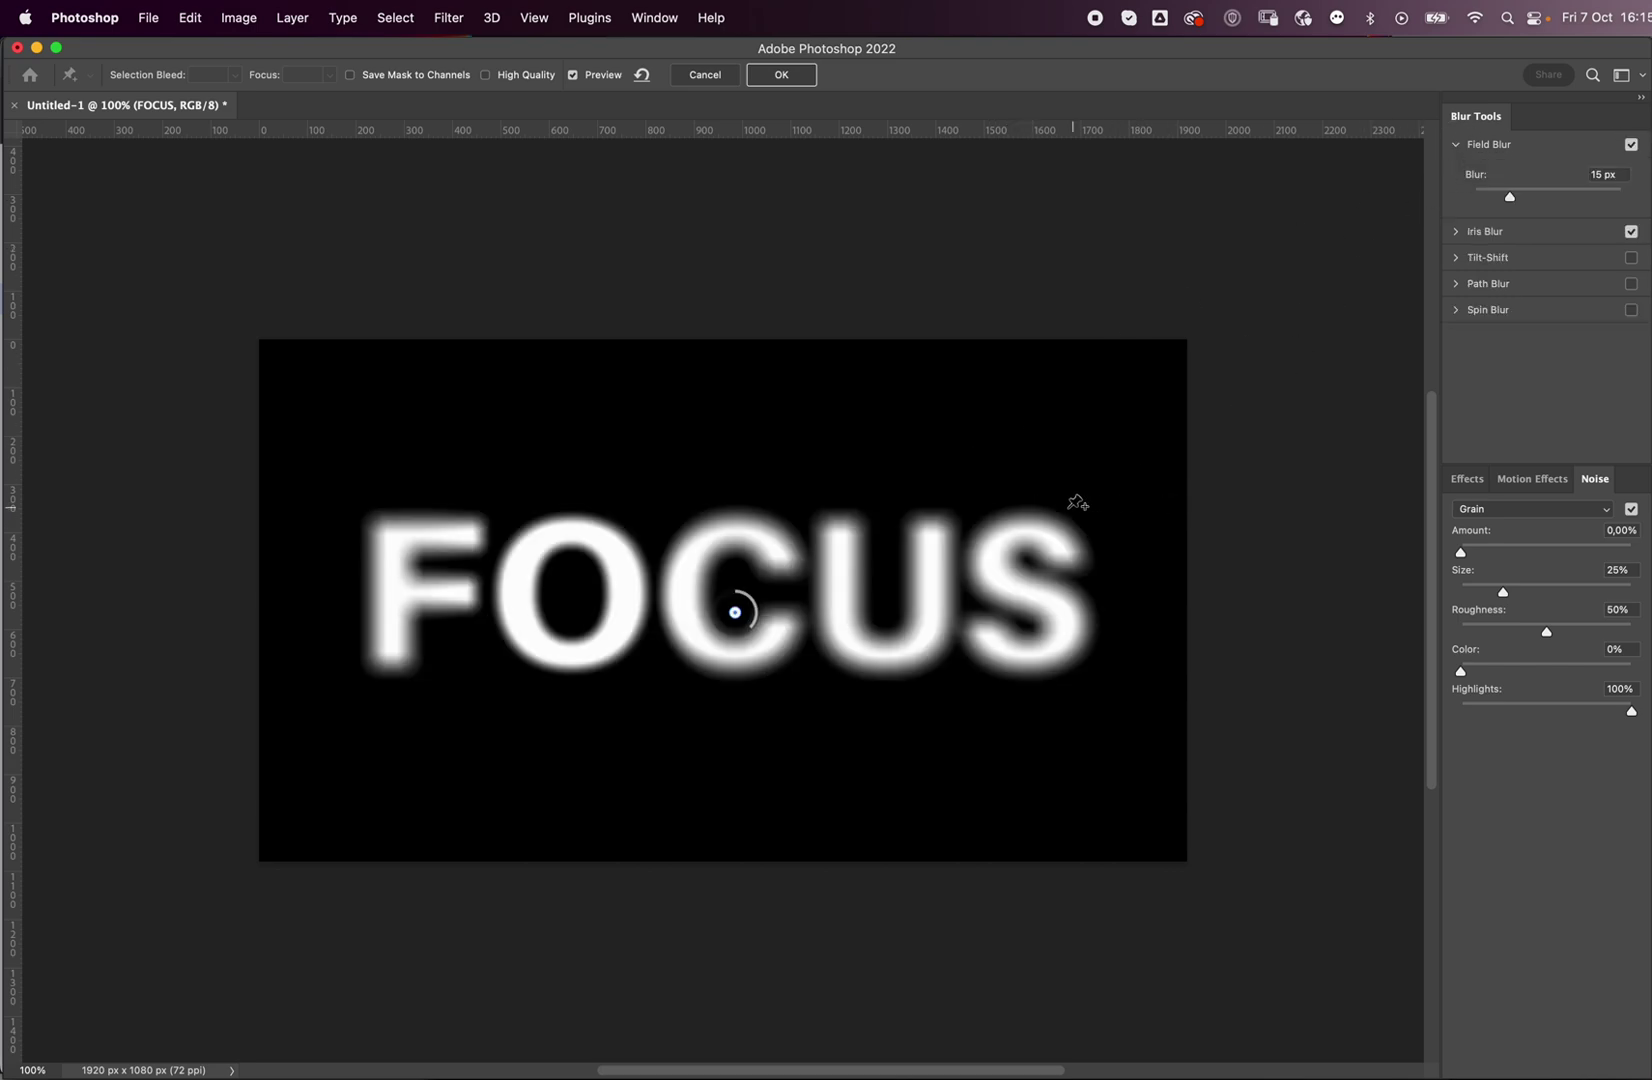
left_click(1036, 498)
left_click(1092, 728)
left_click(395, 470)
left_click(302, 754)
left_click(490, 584)
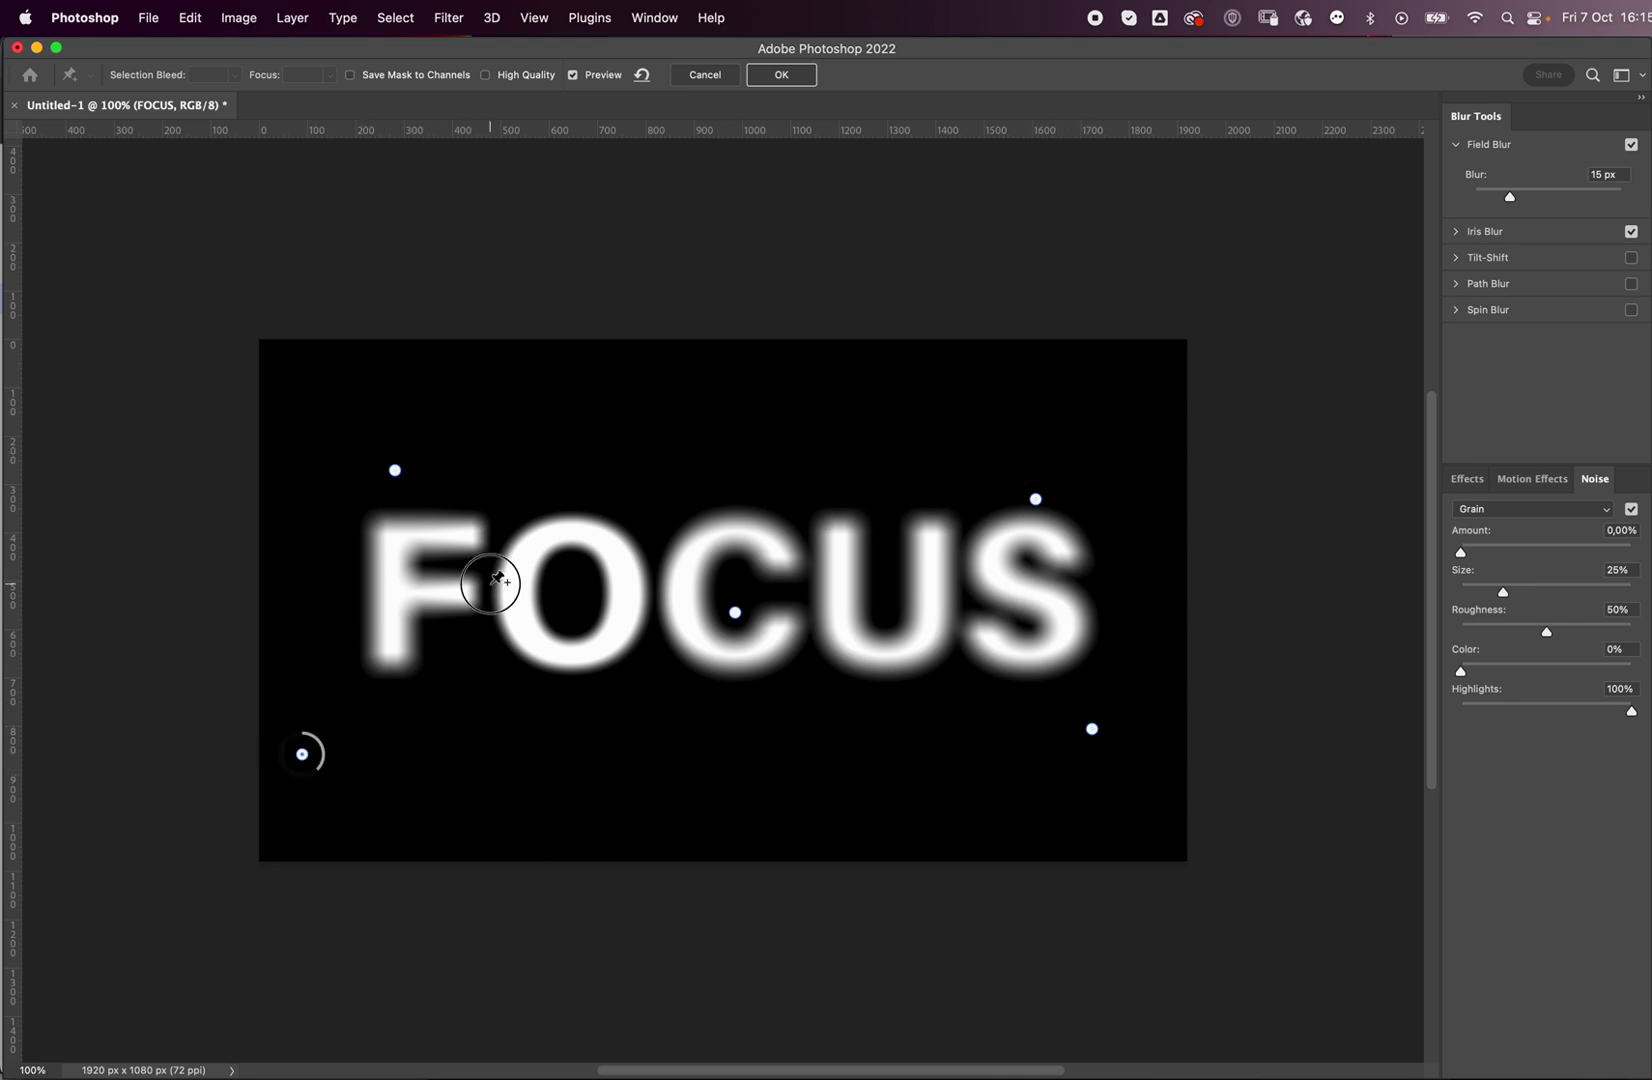
- Add a Field Blur pin on the S and reposition pins onto the O and F
left_click(1039, 605)
left_click_drag(490, 584, 565, 543)
left_click_drag(395, 470, 328, 522)
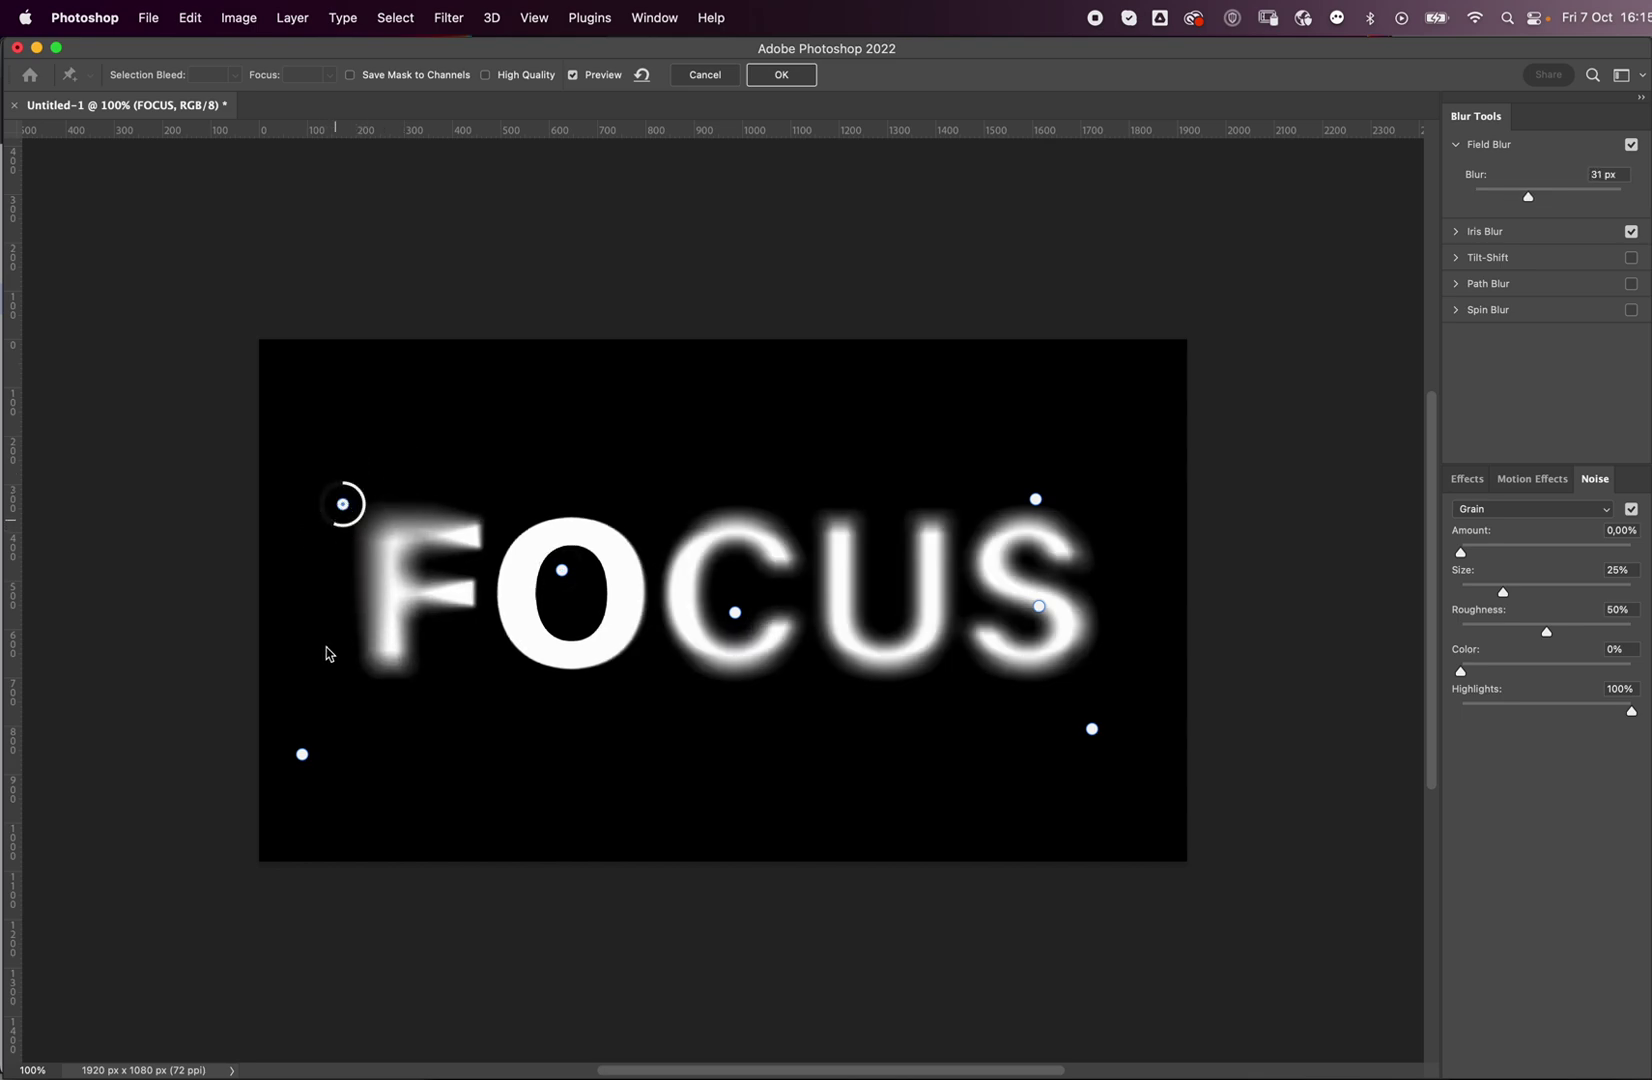
left_click_drag(302, 754, 502, 572)
- Place blur pins around C and U: 32 px above C, 5 px on U, 32 px below U
left_click(721, 689)
left_click_drag(745, 707, 726, 711)
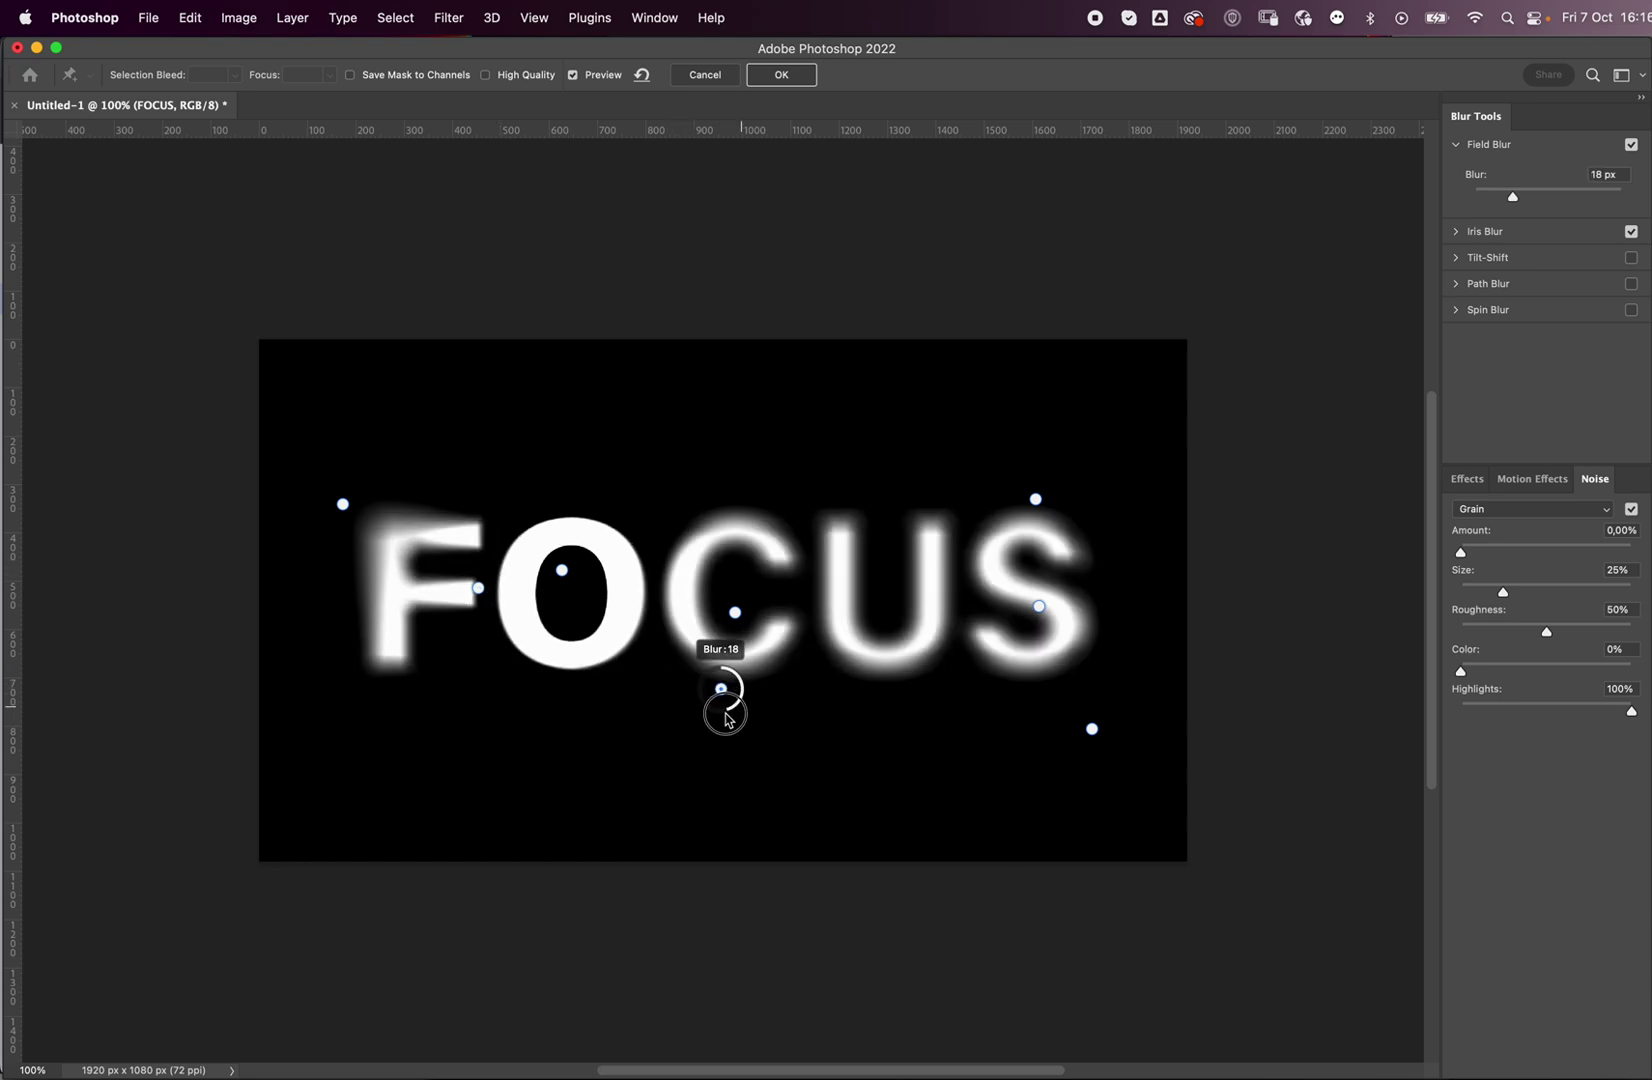
left_click(736, 612)
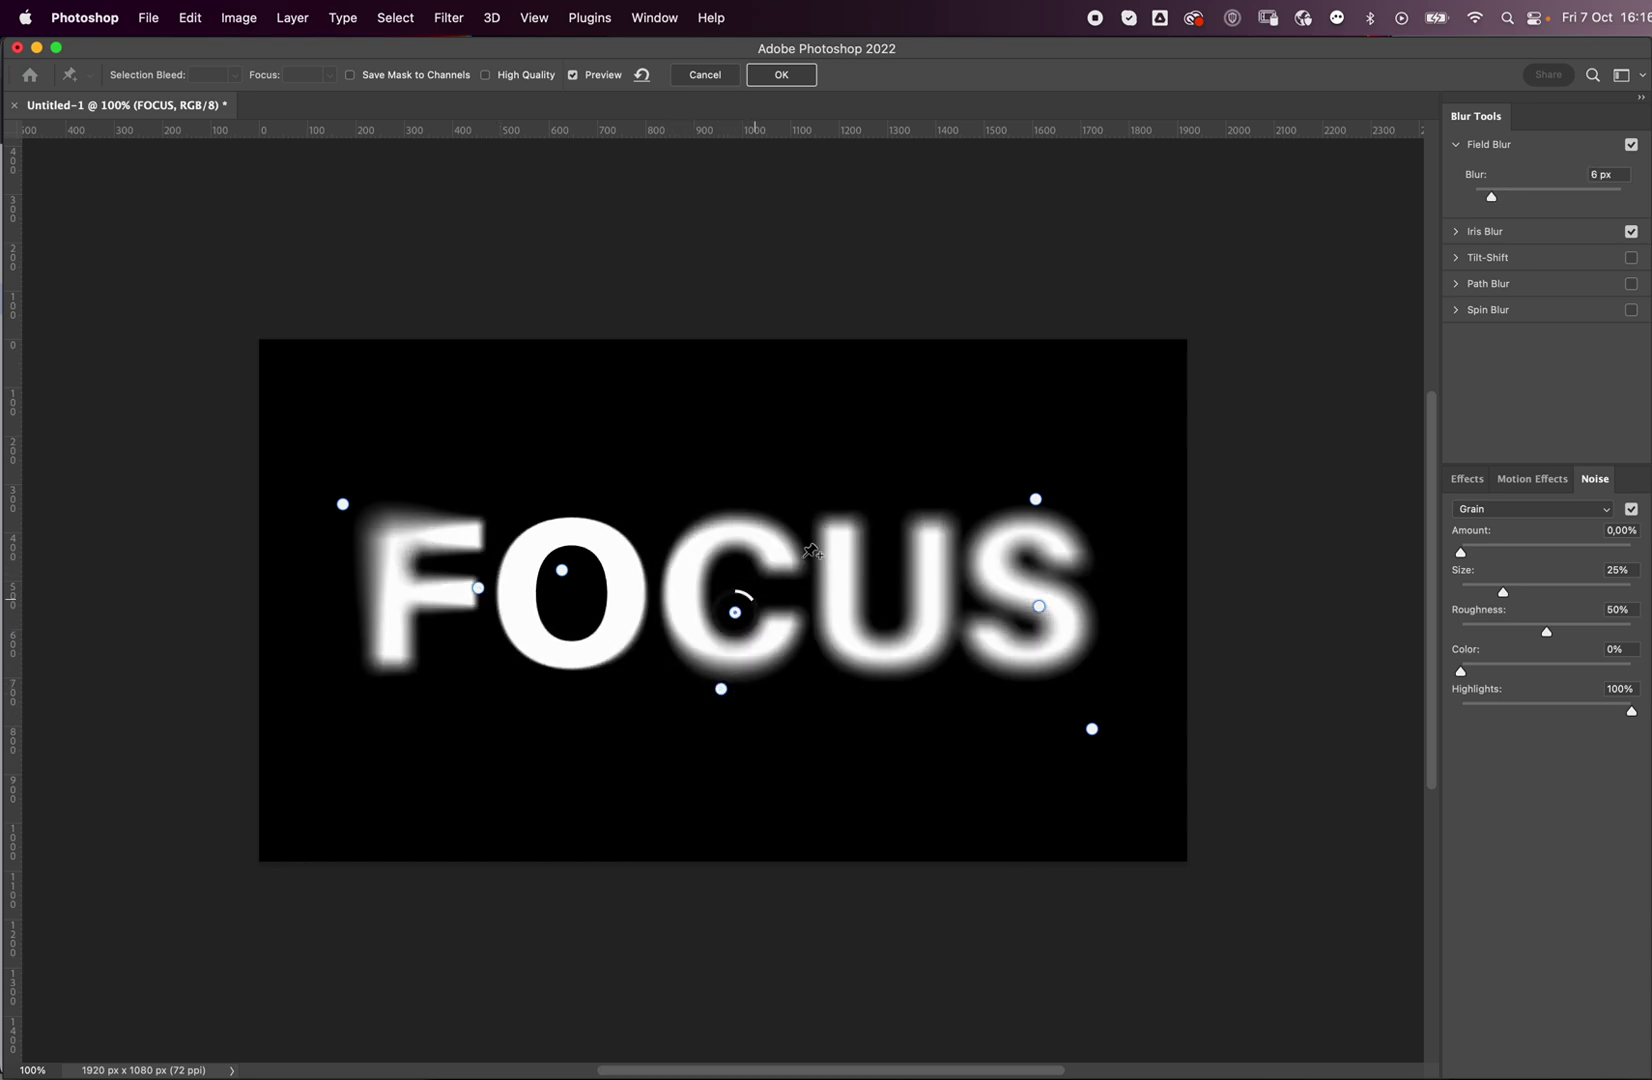
left_click(771, 510)
left_click_drag(784, 516, 771, 480)
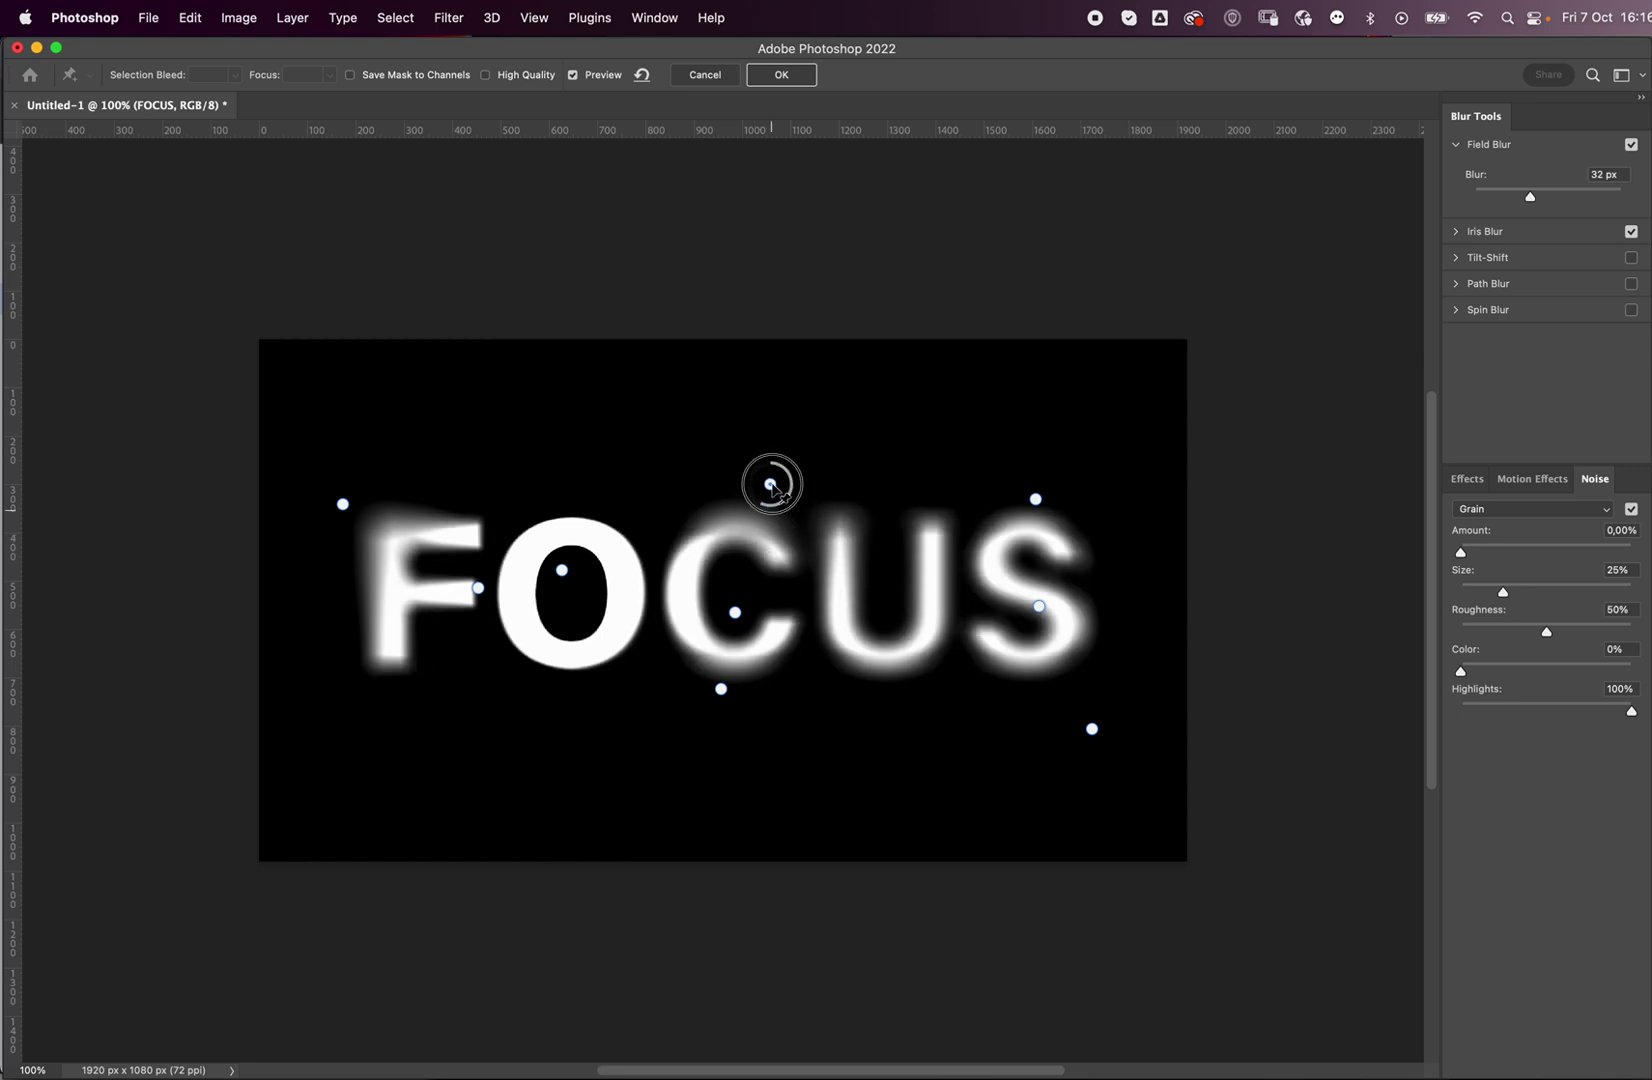
left_click(907, 592)
left_click_drag(919, 588, 926, 582)
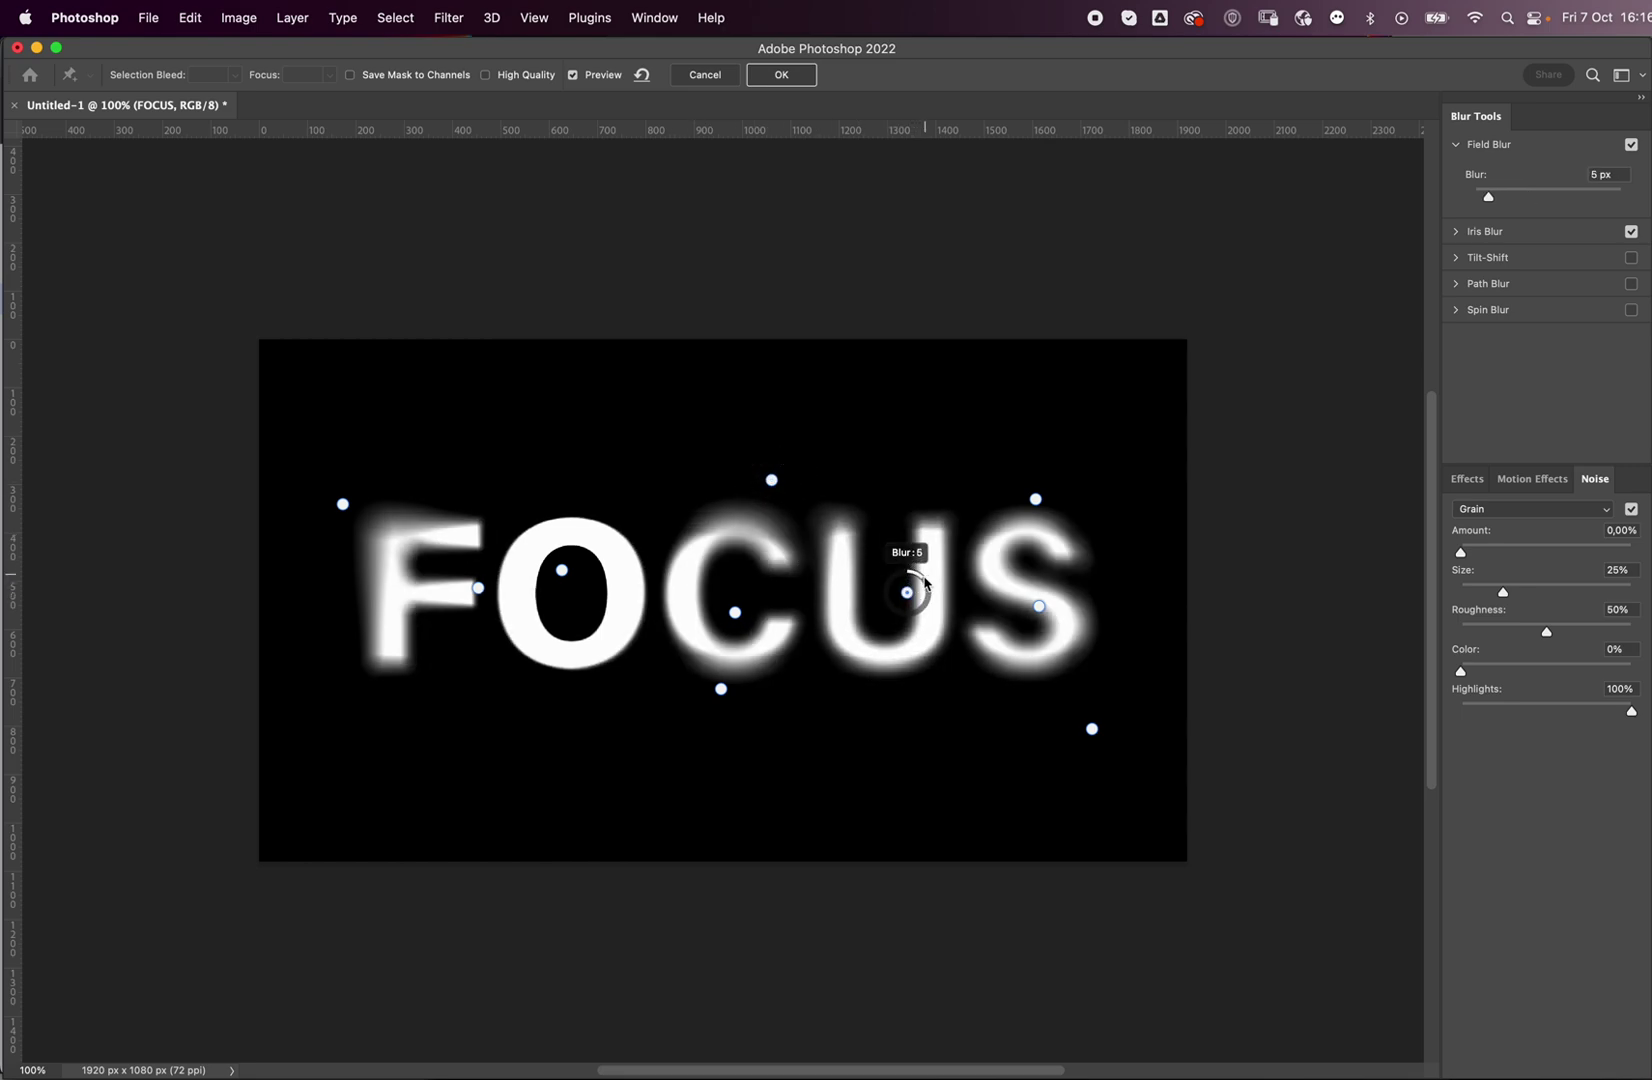
left_click(845, 683)
left_click_drag(855, 693, 841, 705)
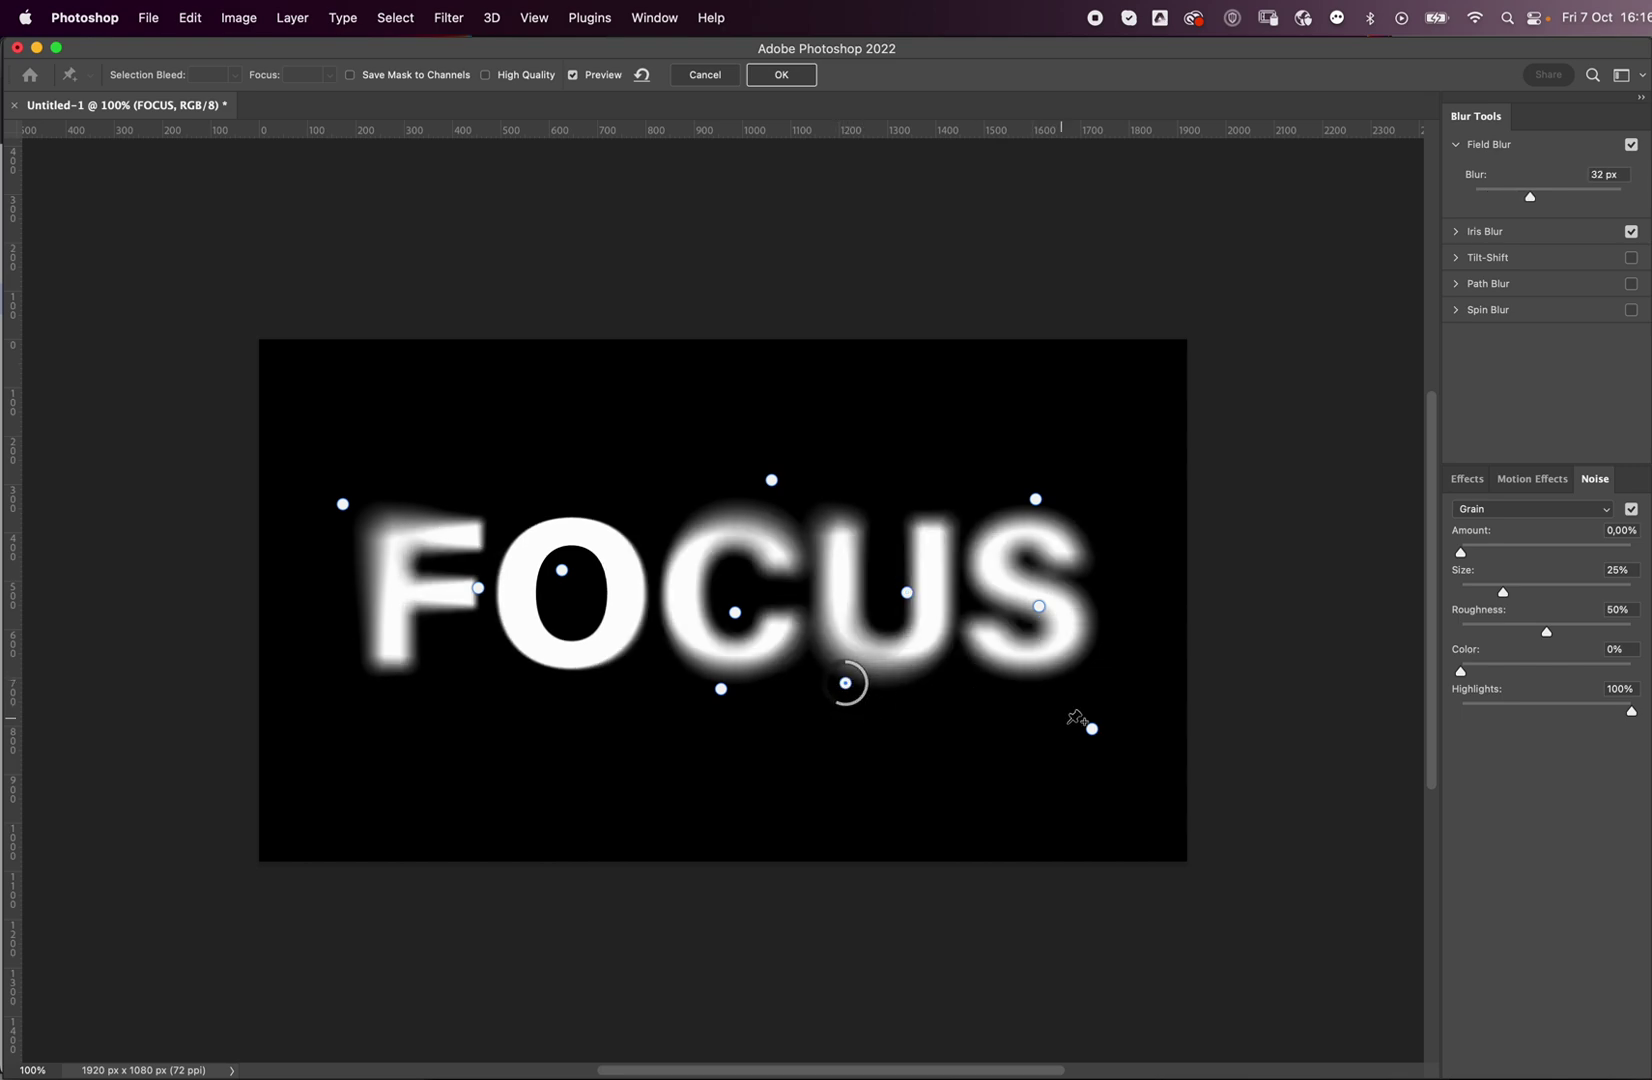
- Set S pins to 98 px below and 4 px on the letter, then apply the Blur Gallery
left_click_drag(1106, 756, 1051, 693)
left_click(1038, 620)
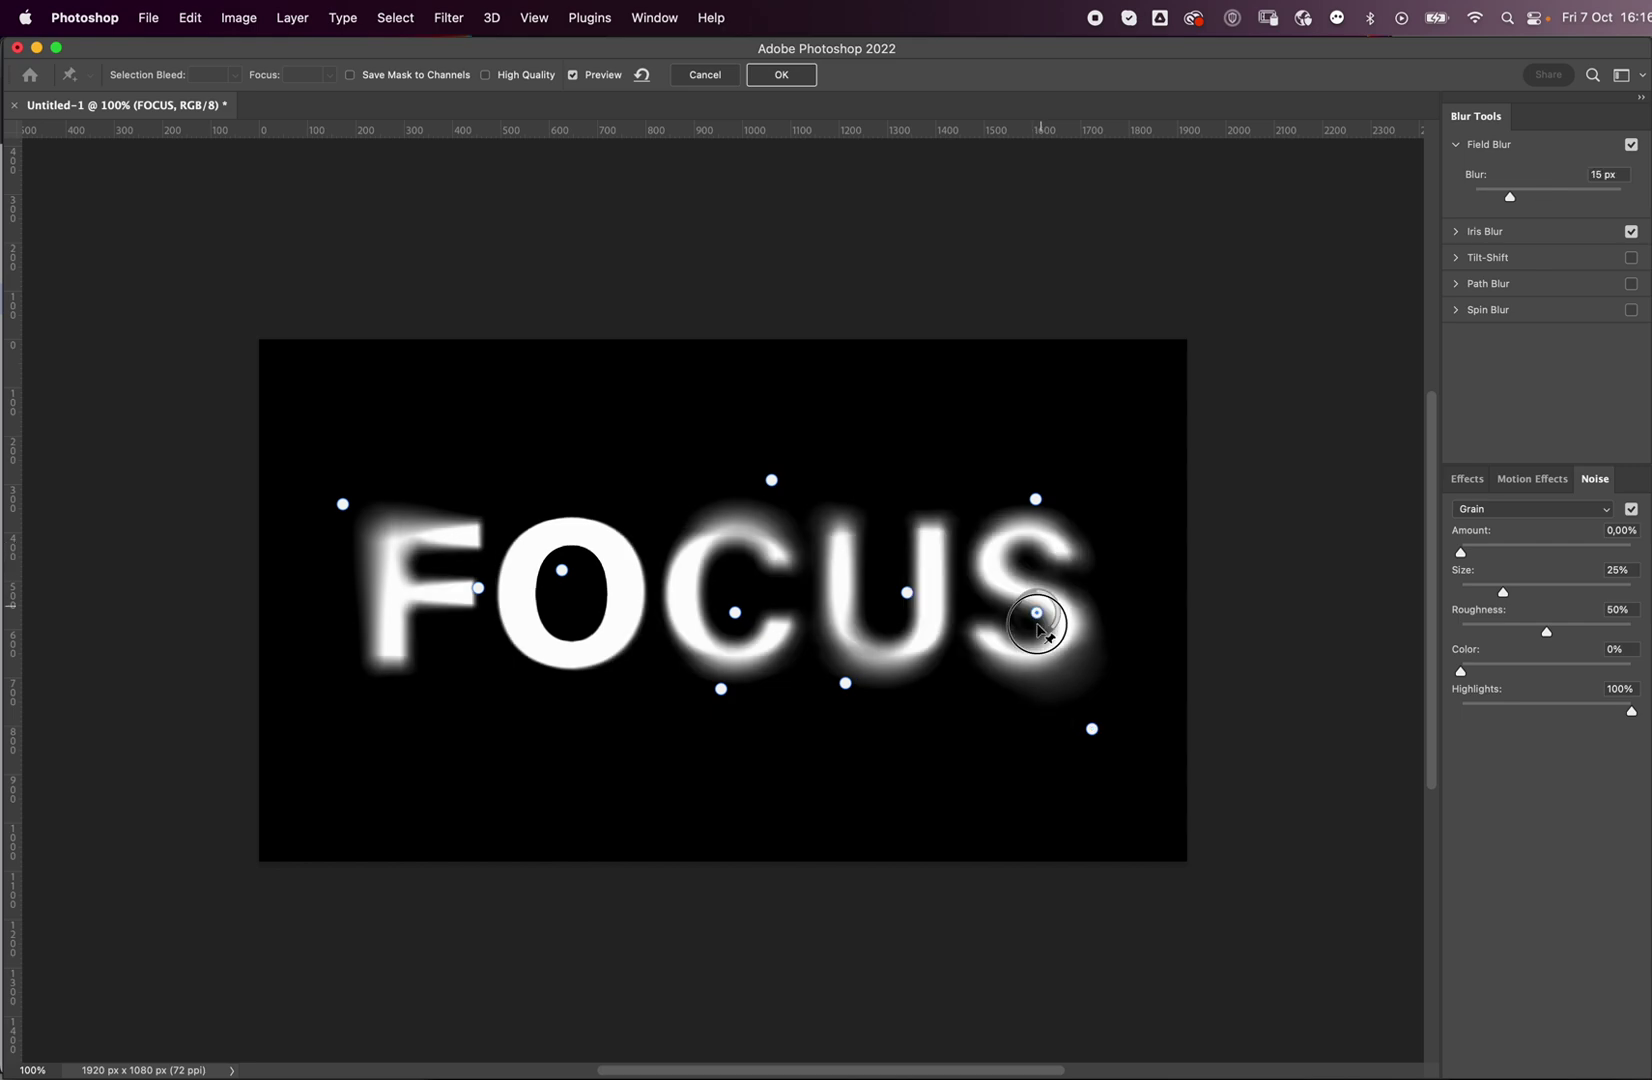
left_click_drag(1052, 620, 1054, 605)
left_click(995, 543)
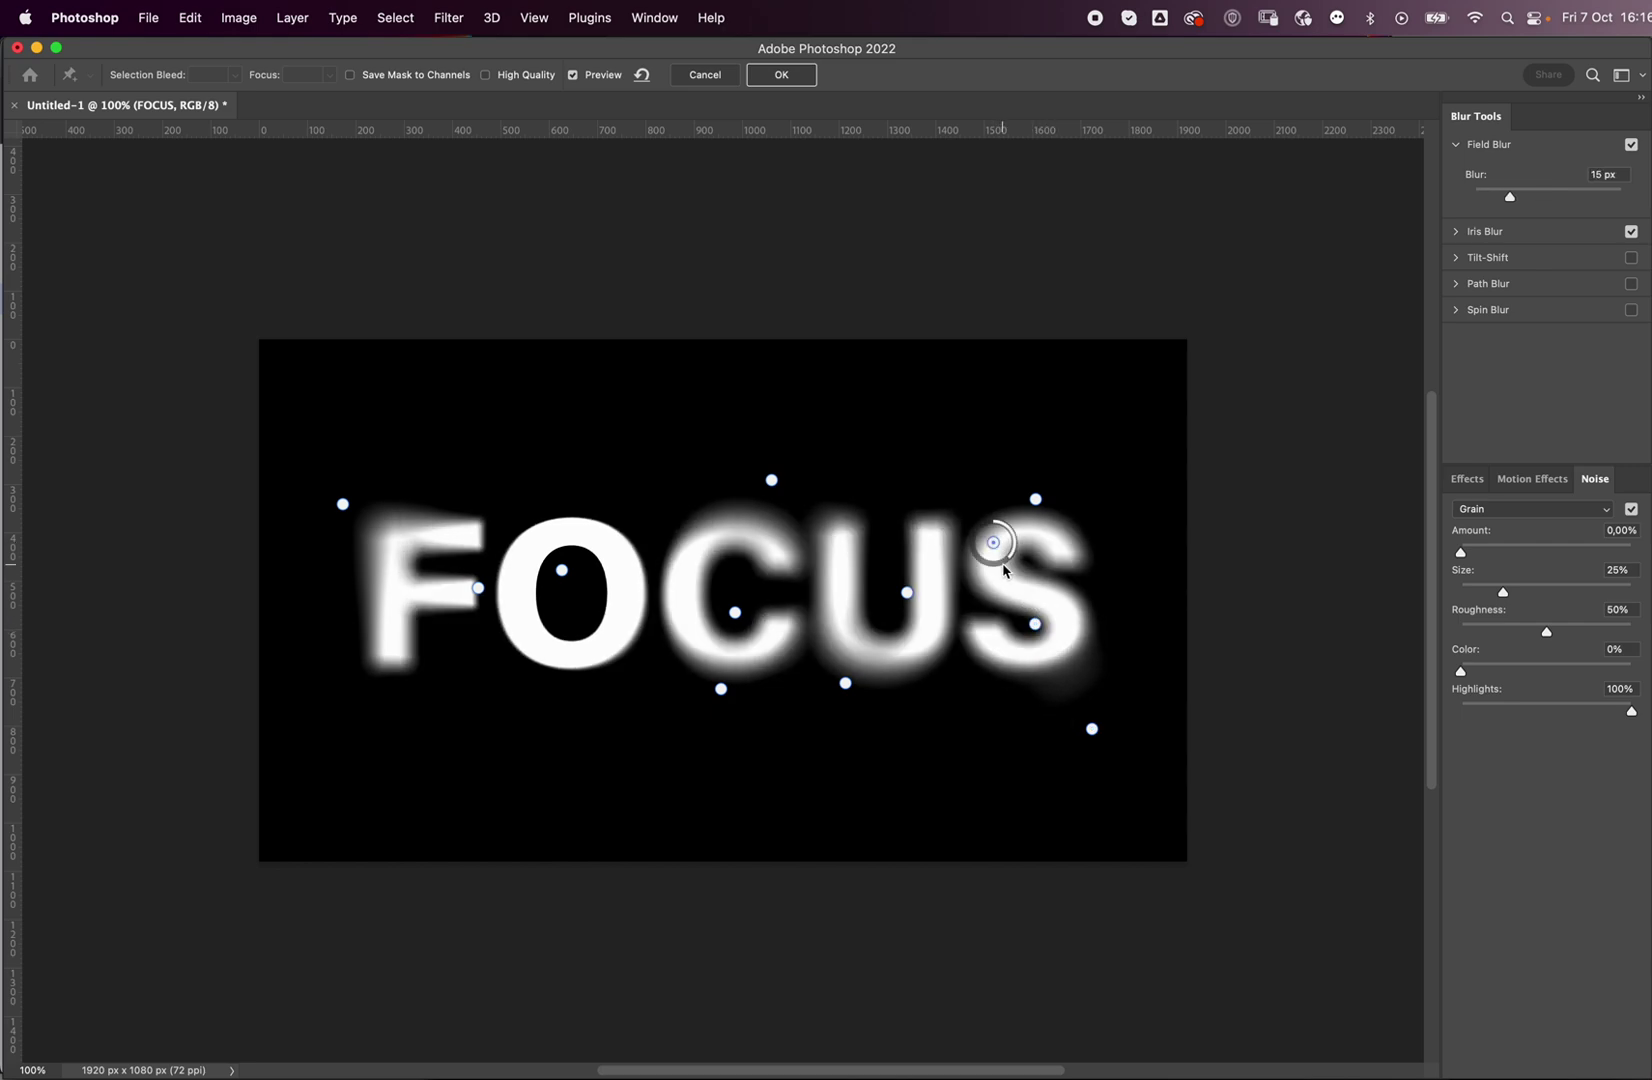
left_click_drag(996, 546, 1038, 530)
left_click(1035, 499)
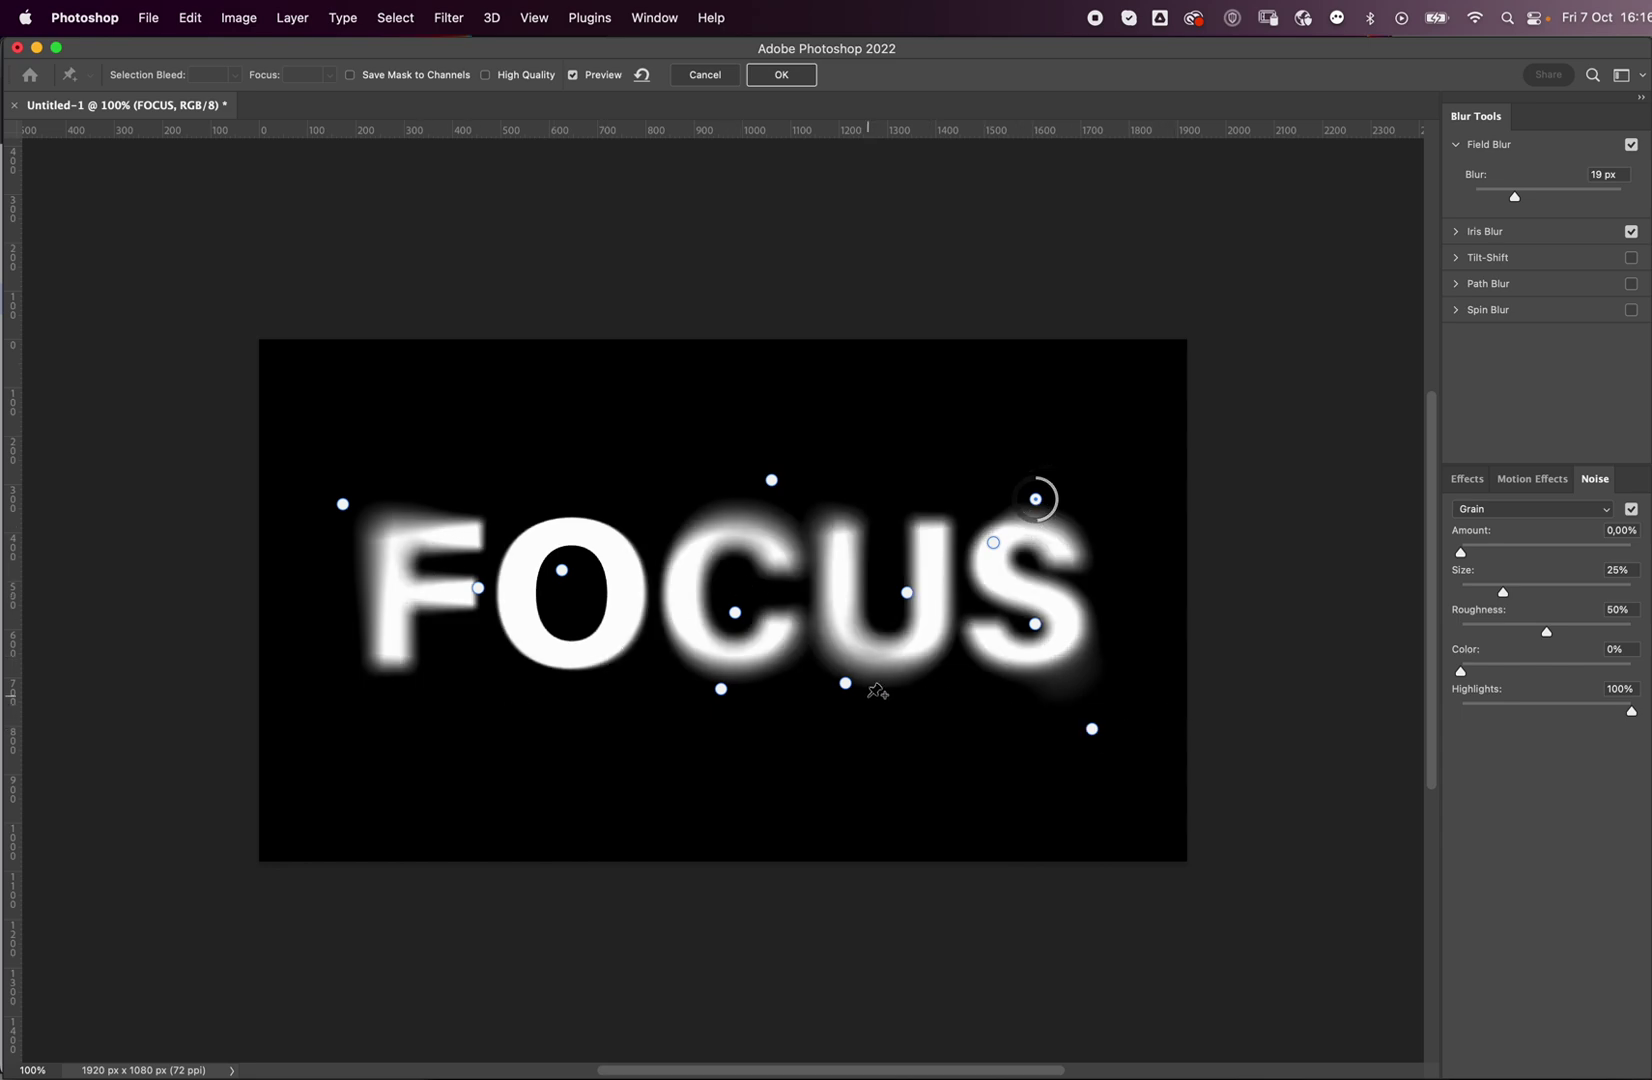
left_click(795, 77)
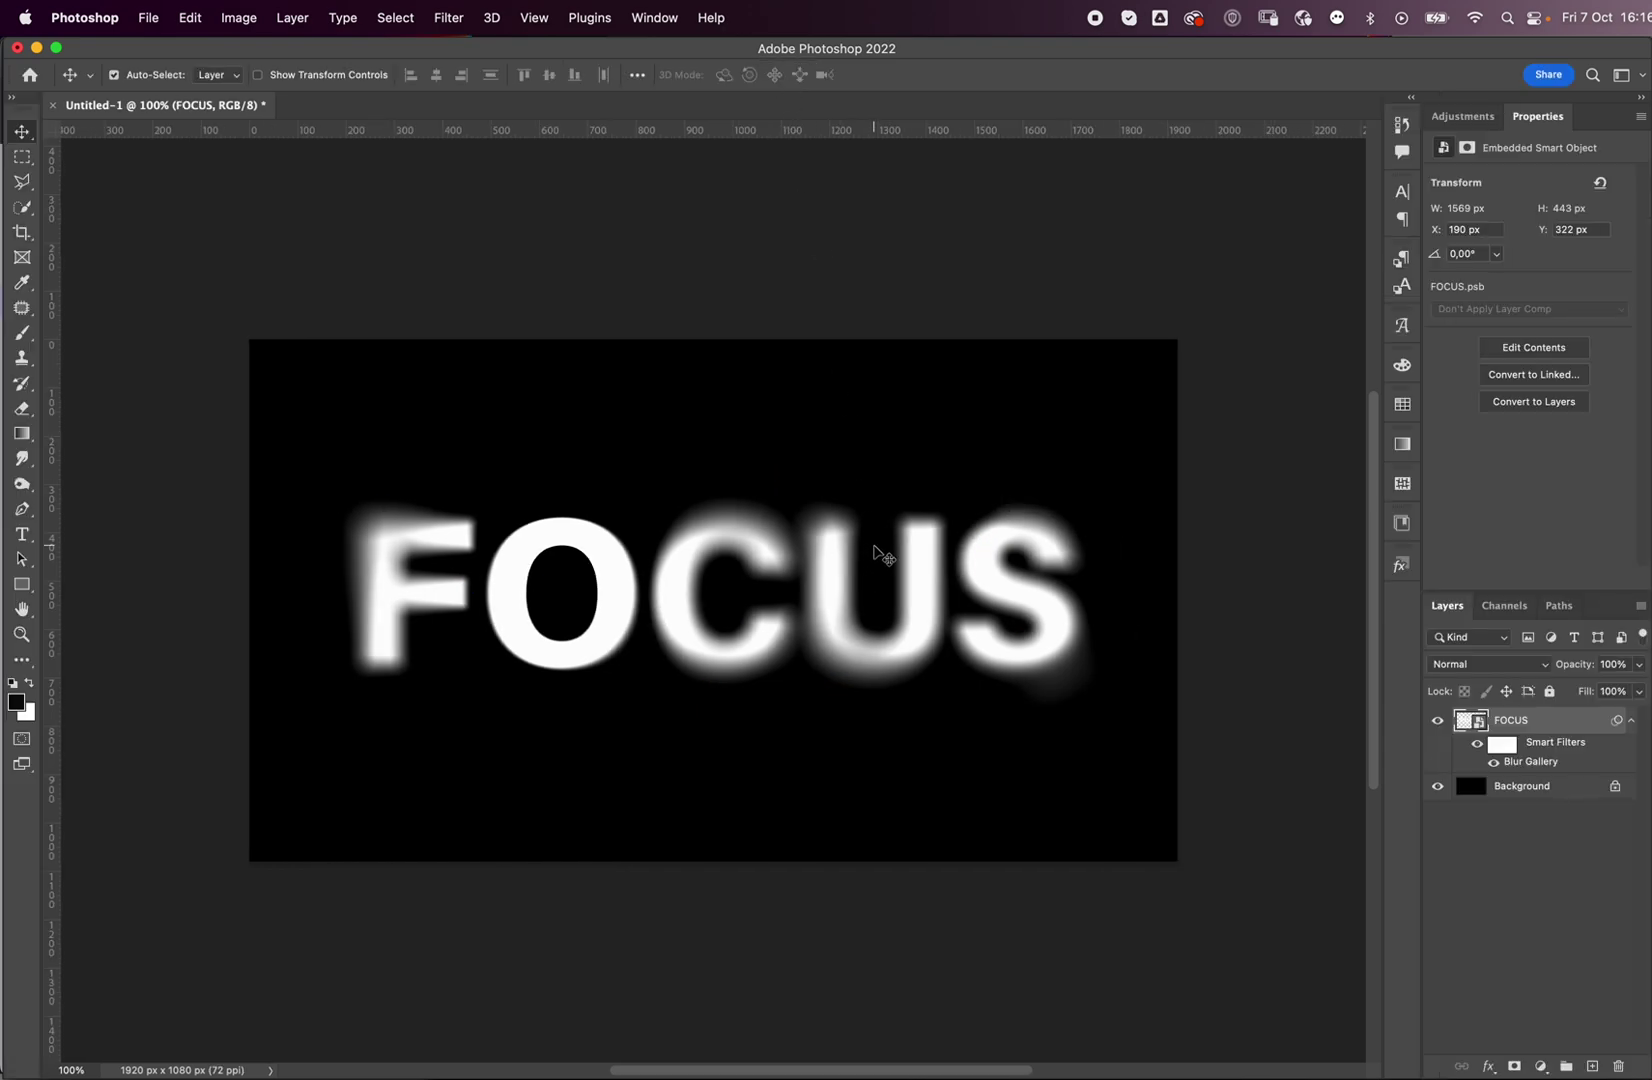
left_click(1631, 720)
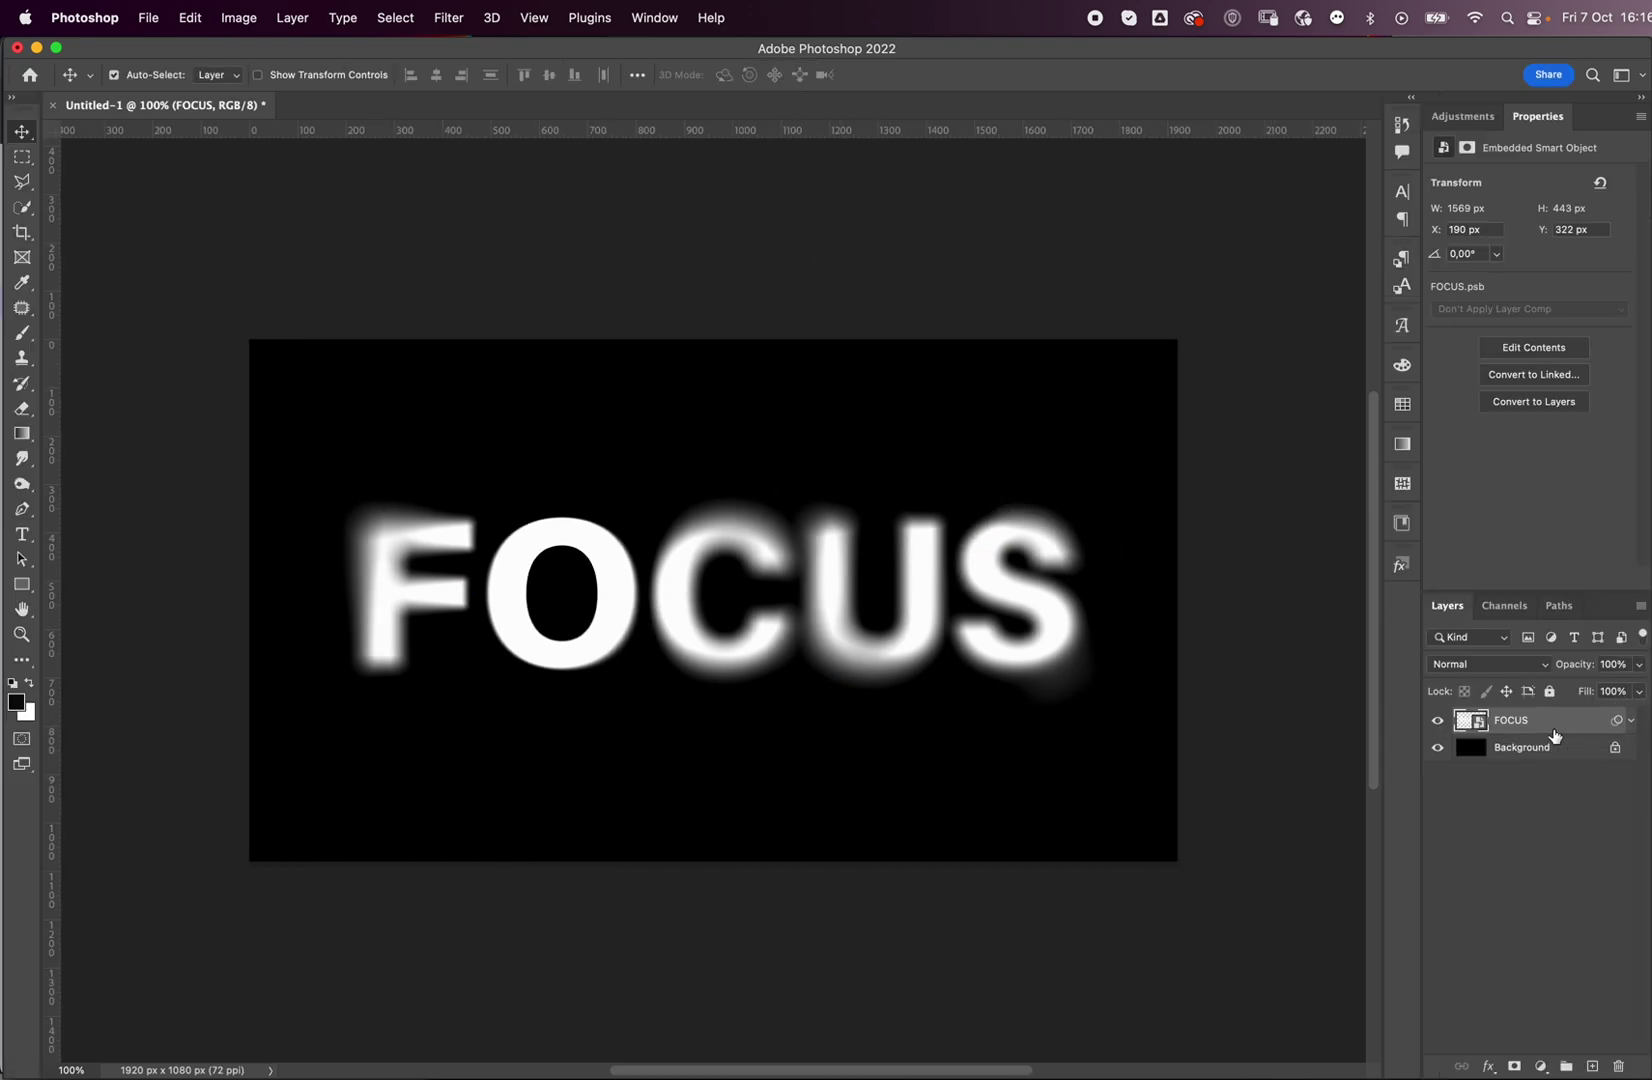
- Add a Gradient Map adjustment layer above FOCUS and bring up its Gradient Editor
left_click(1465, 117)
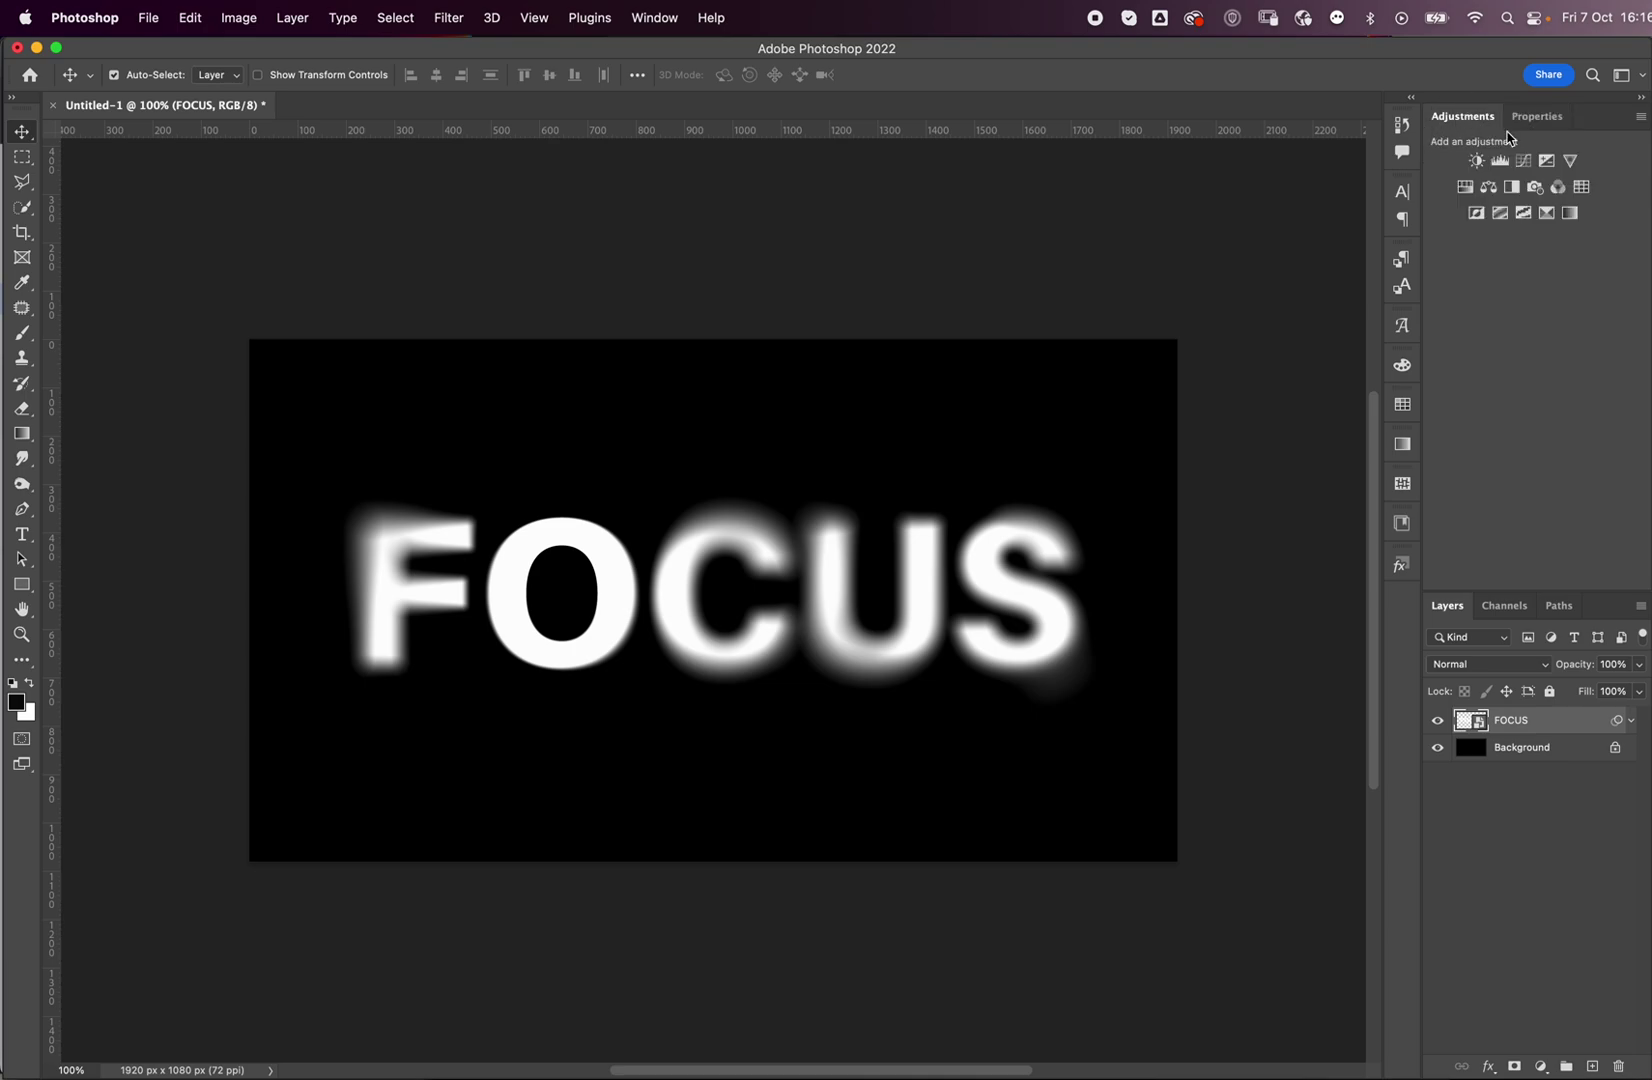
left_click(1570, 215)
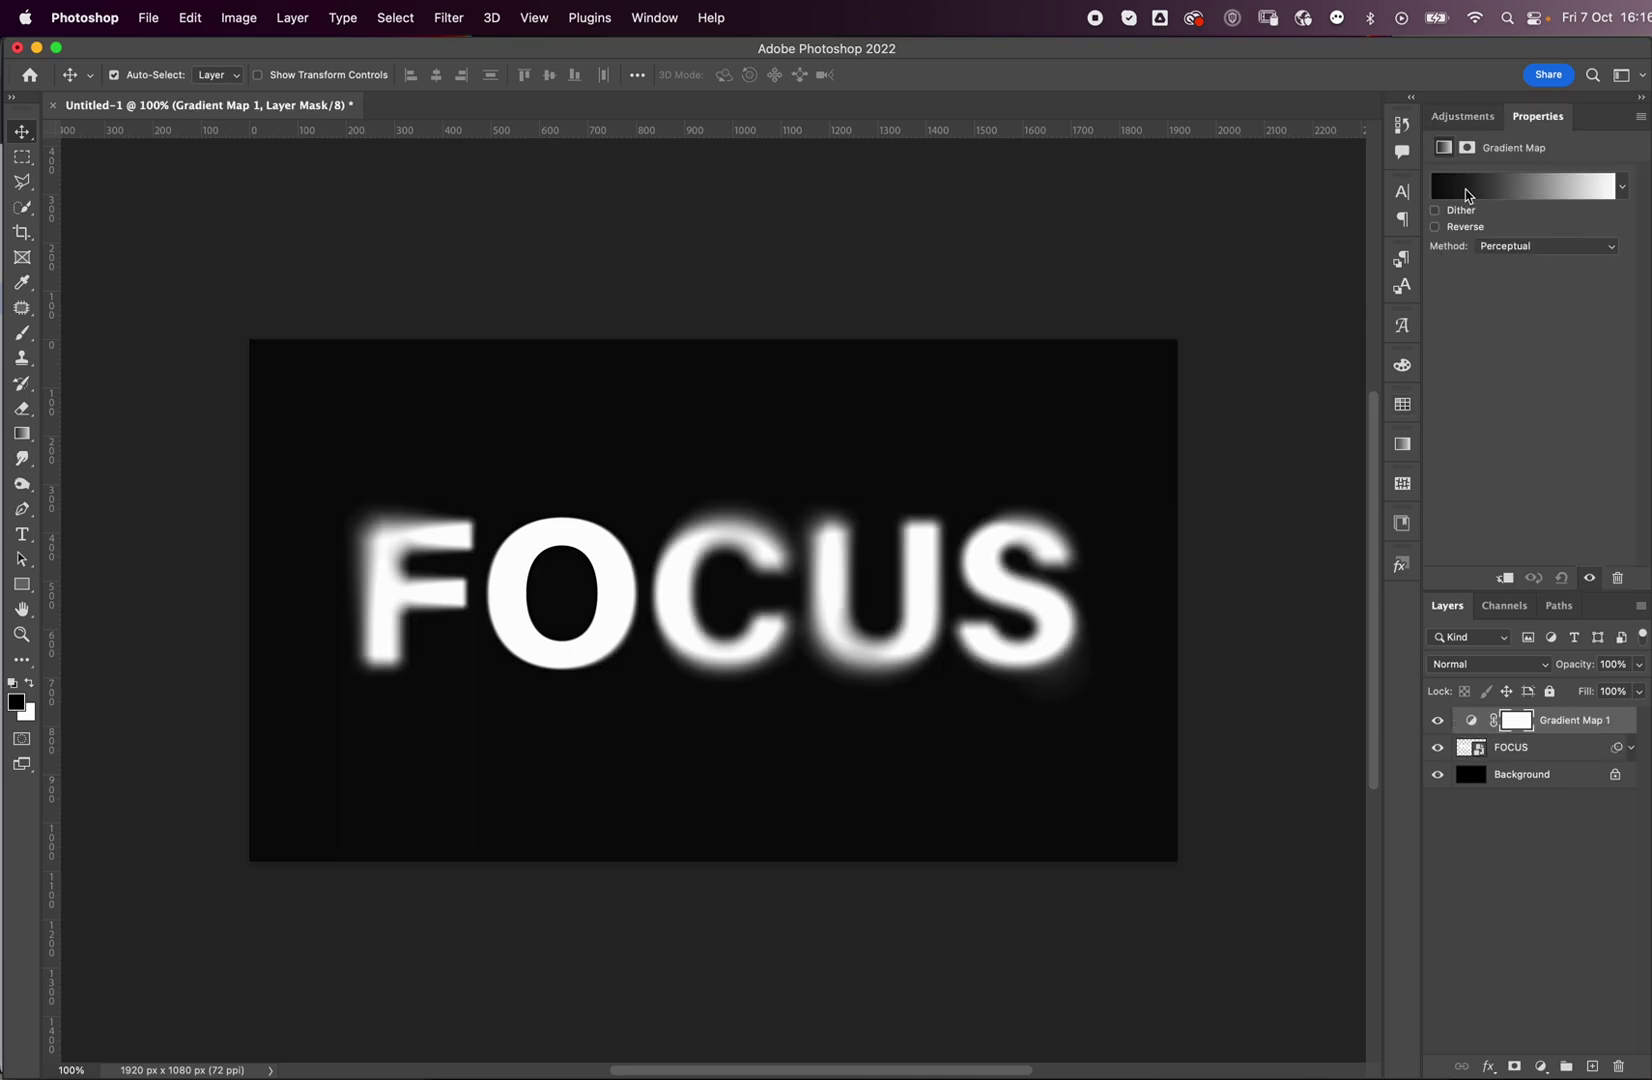
left_click(1515, 190)
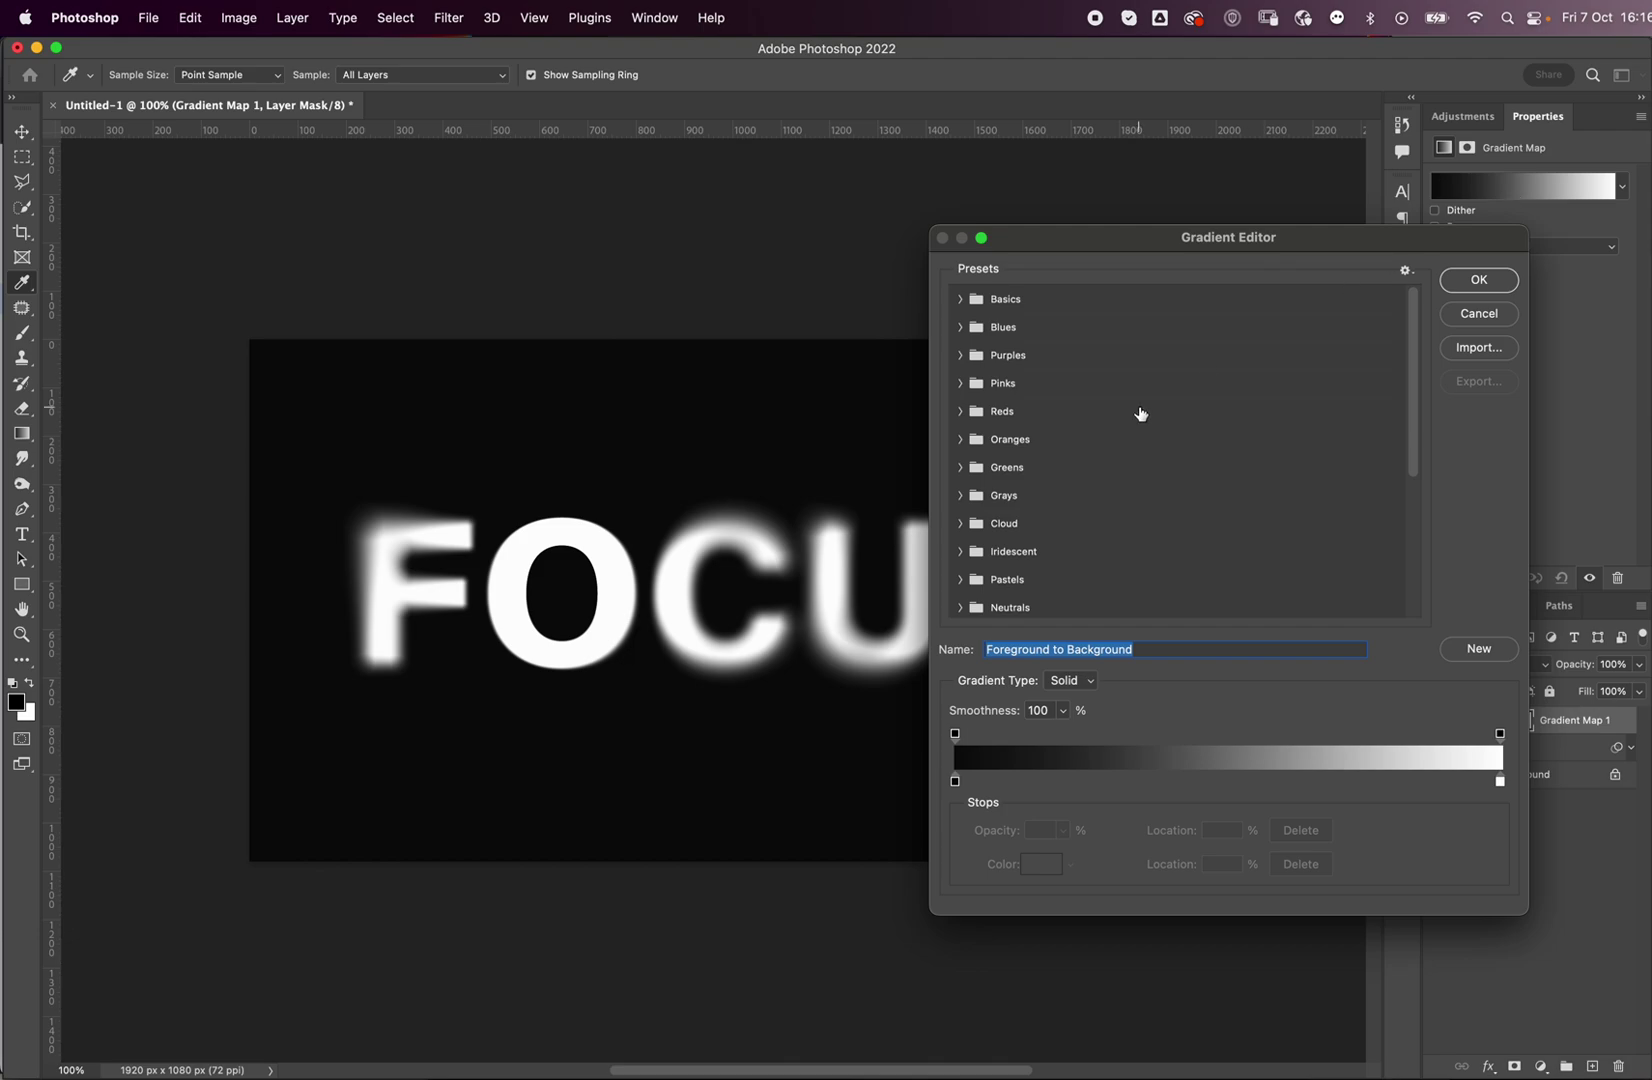
left_click_drag(1169, 242, 1058, 172)
scroll(979, 374, "down", 5)
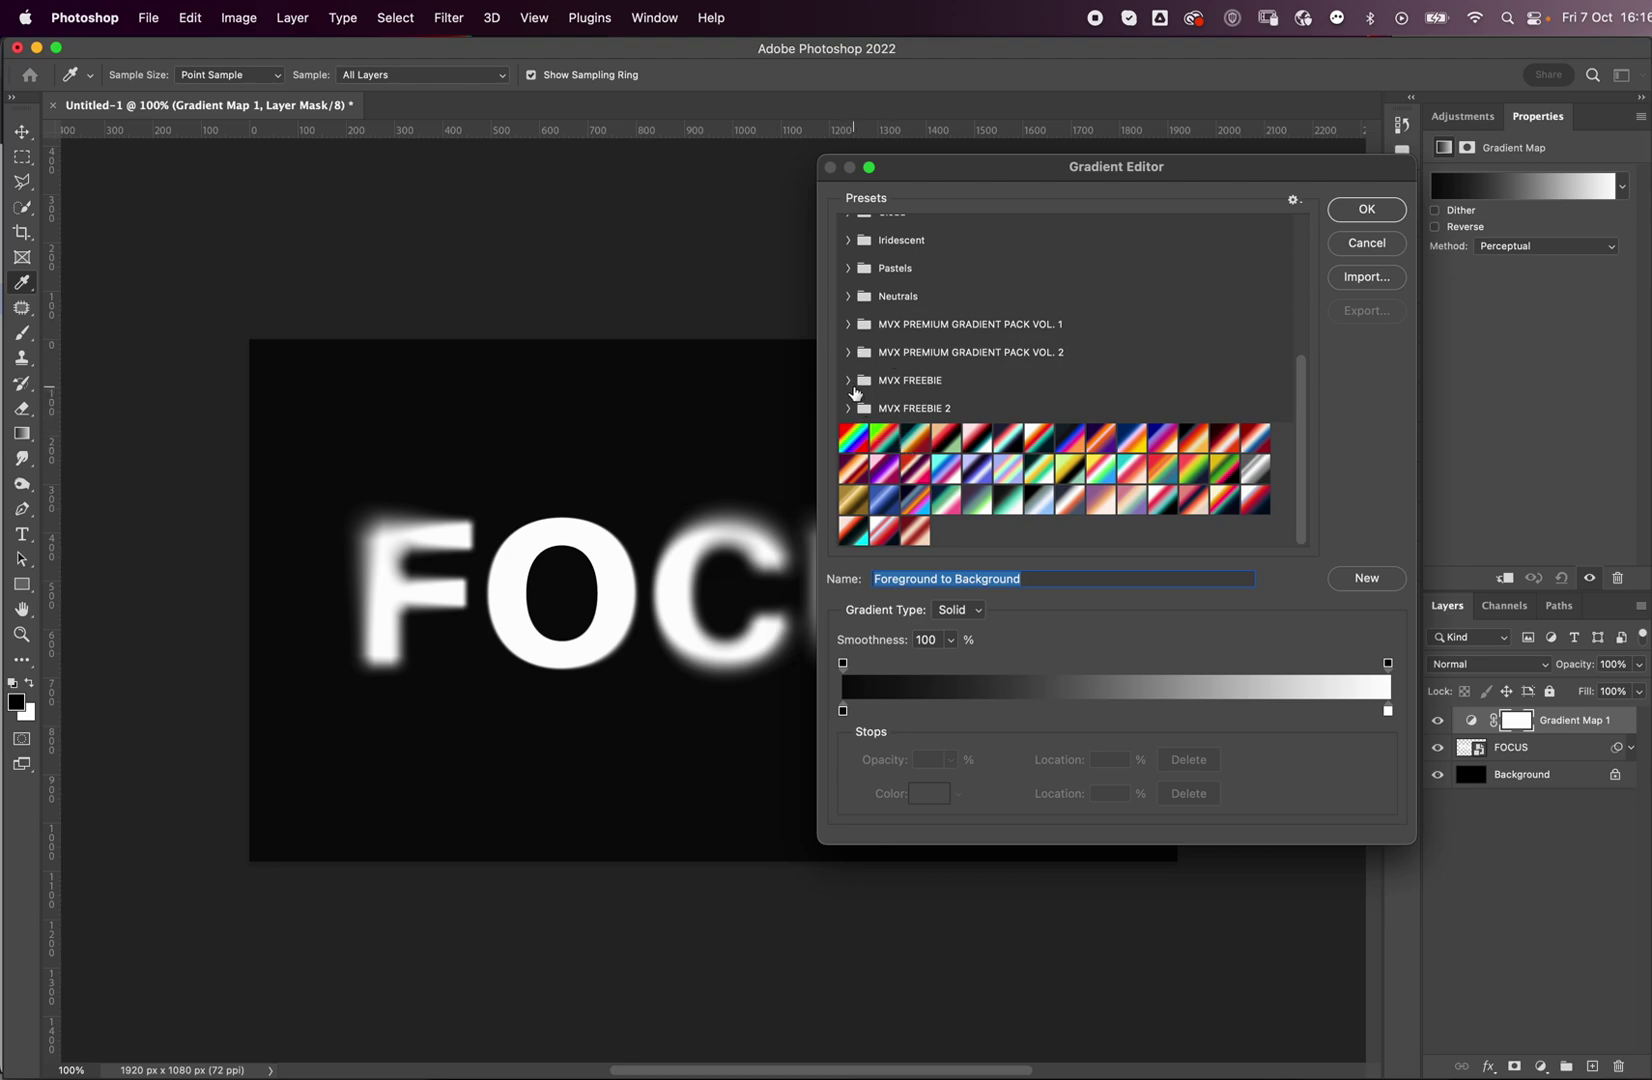
- Choose the orange-yellow GRADIENTMAP-FREEBIE-4 gradient from the MVX FREEBIE folder
left_click(849, 381)
left_click(872, 410)
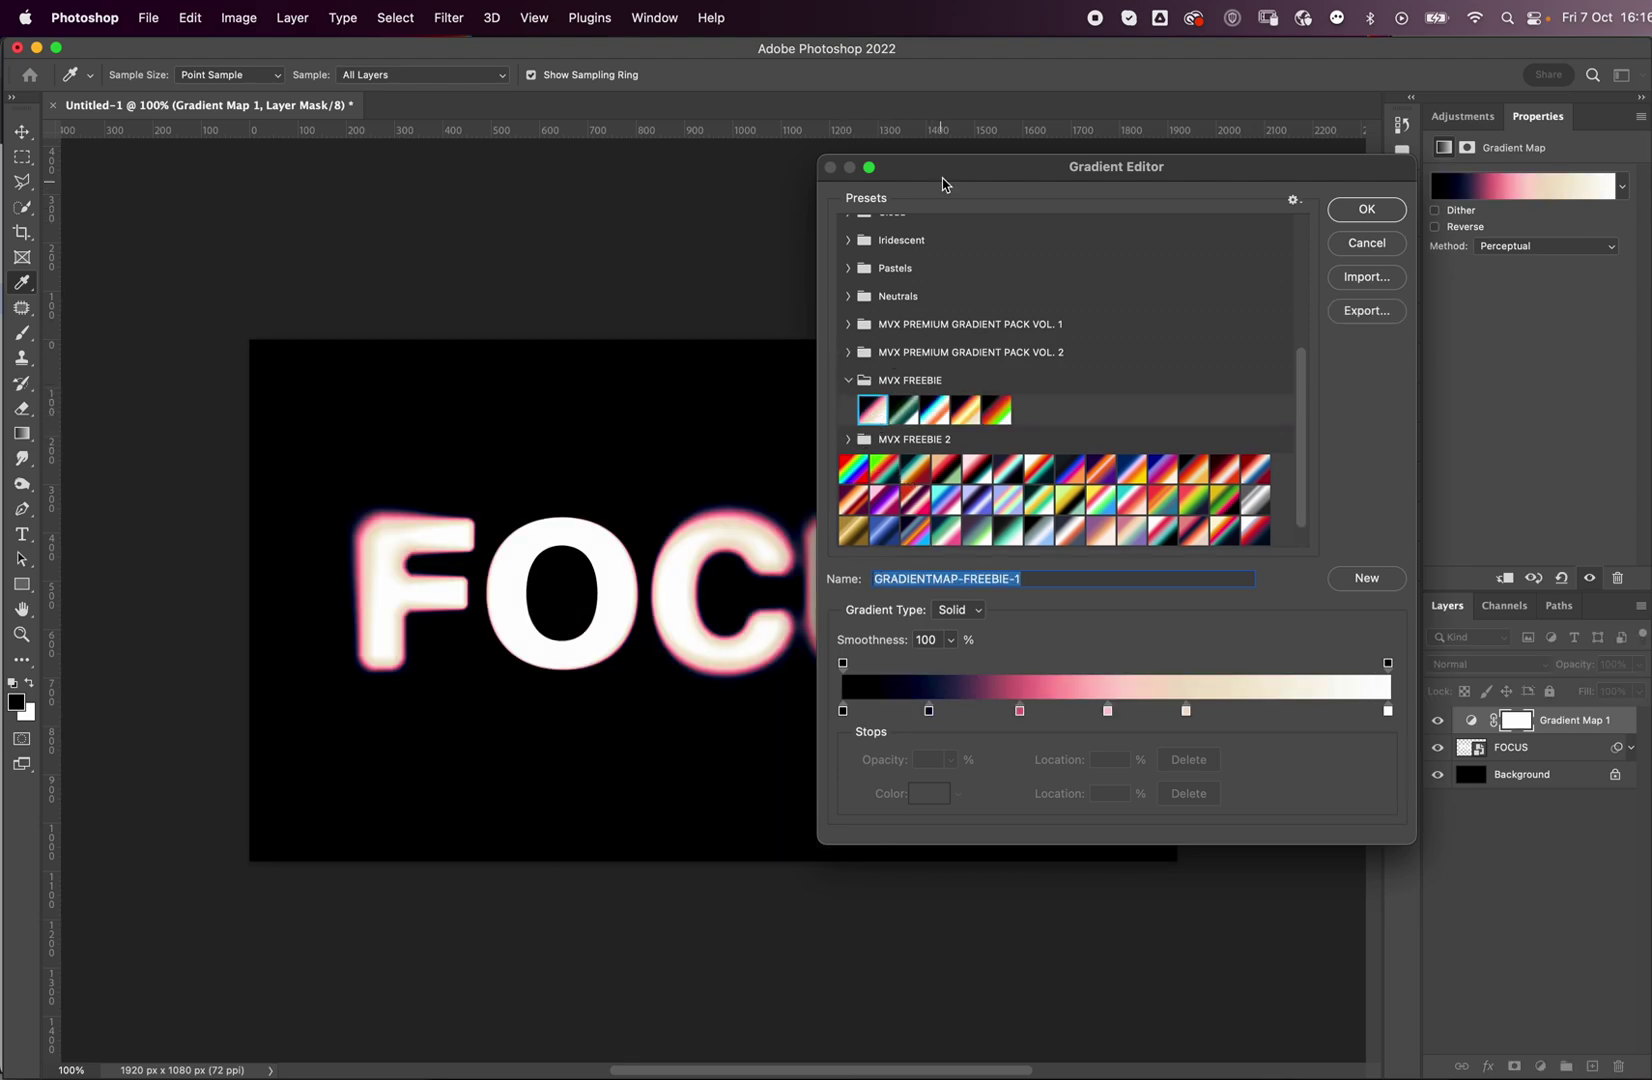
left_click_drag(945, 178, 1026, 116)
left_click(984, 362)
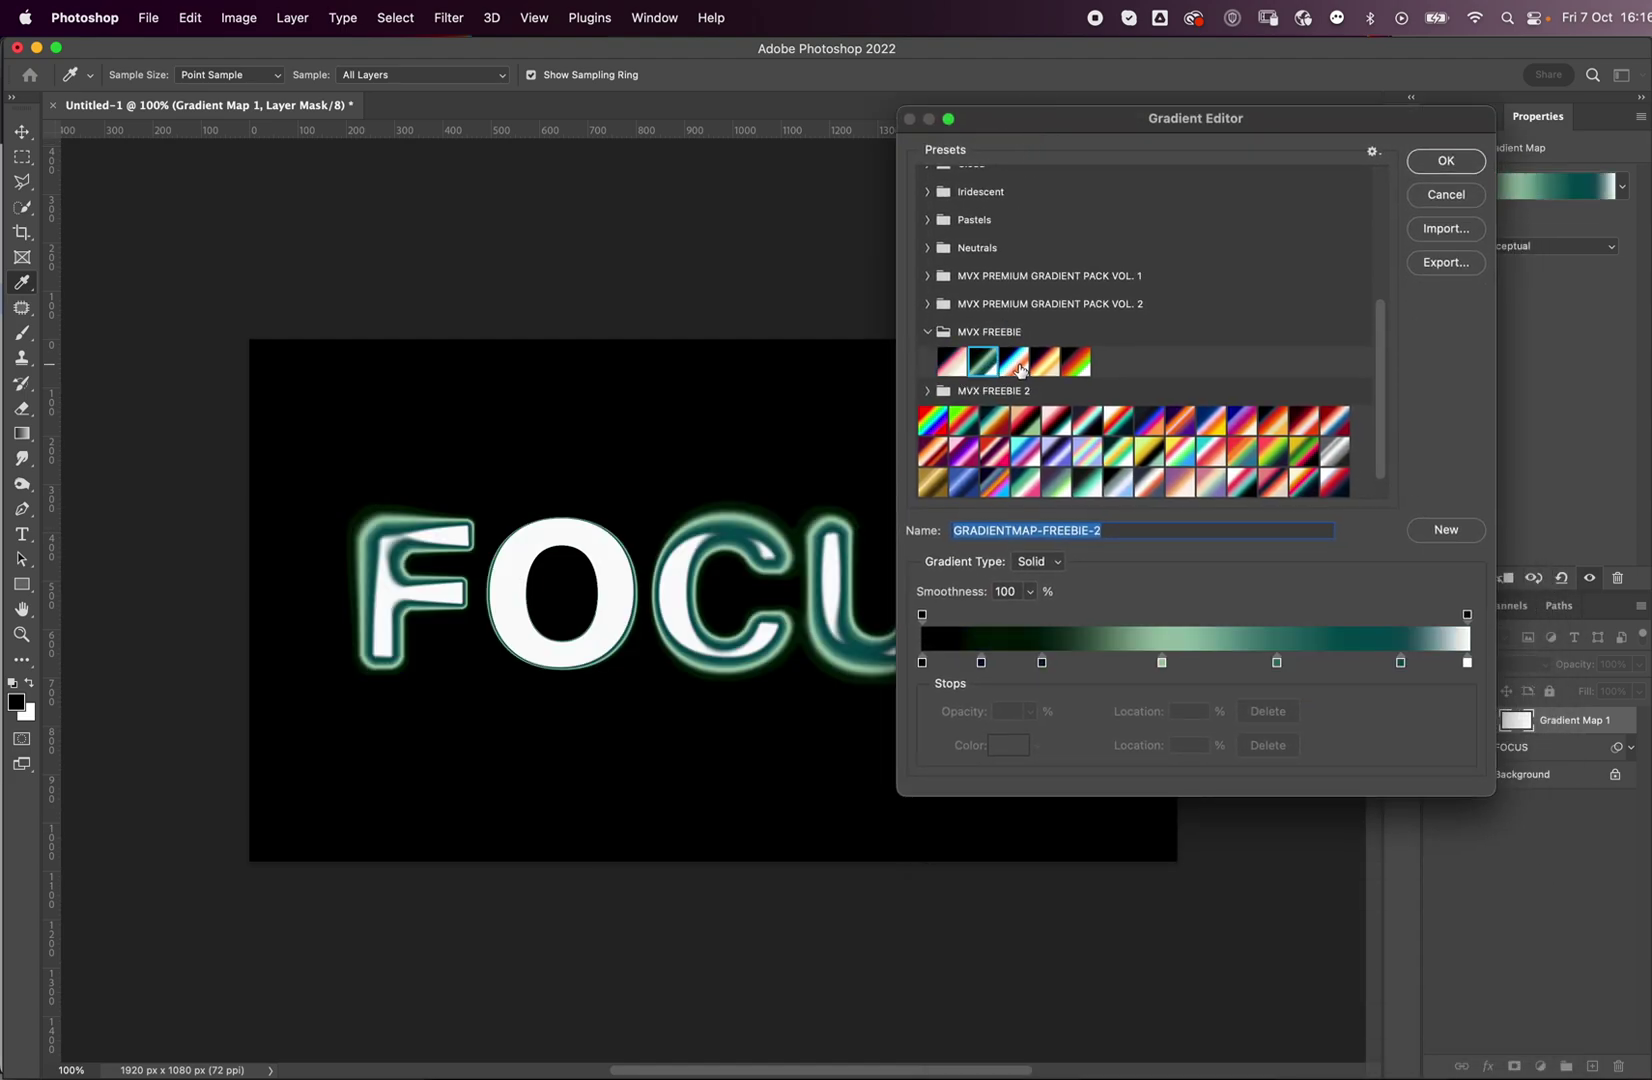
left_click(1017, 364)
left_click(1046, 364)
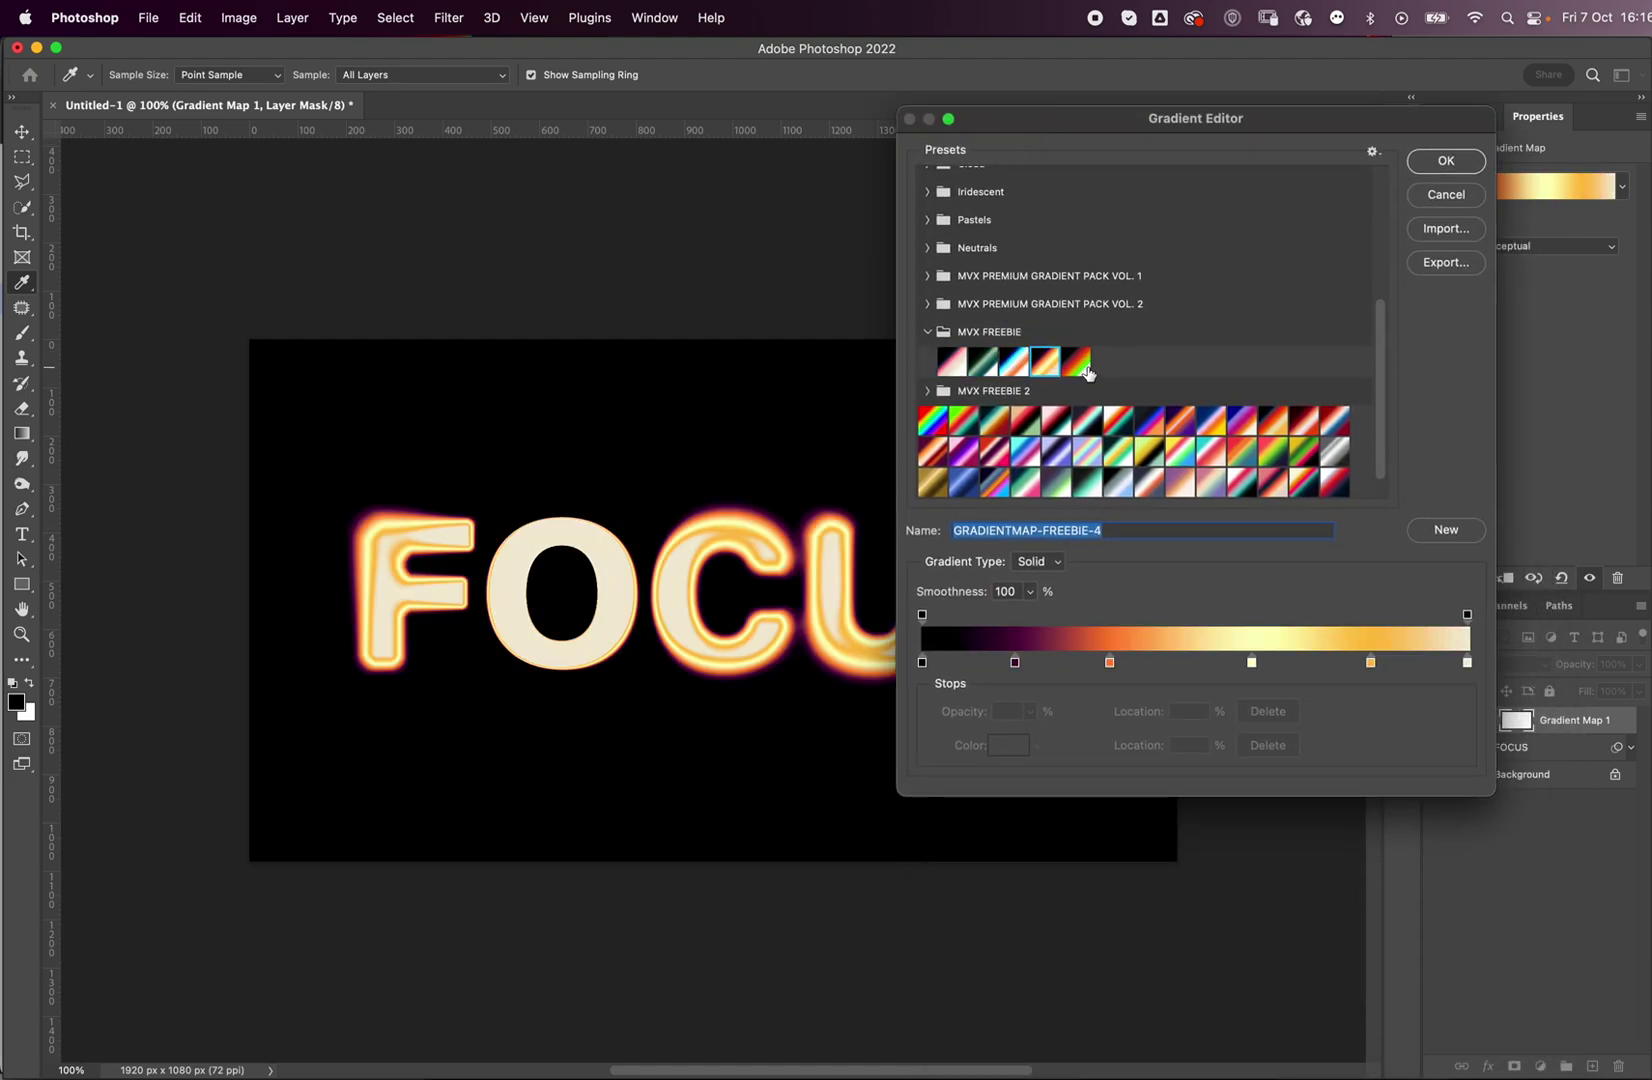
left_click(1077, 362)
left_click(1046, 362)
left_click_drag(1179, 120, 1036, 87)
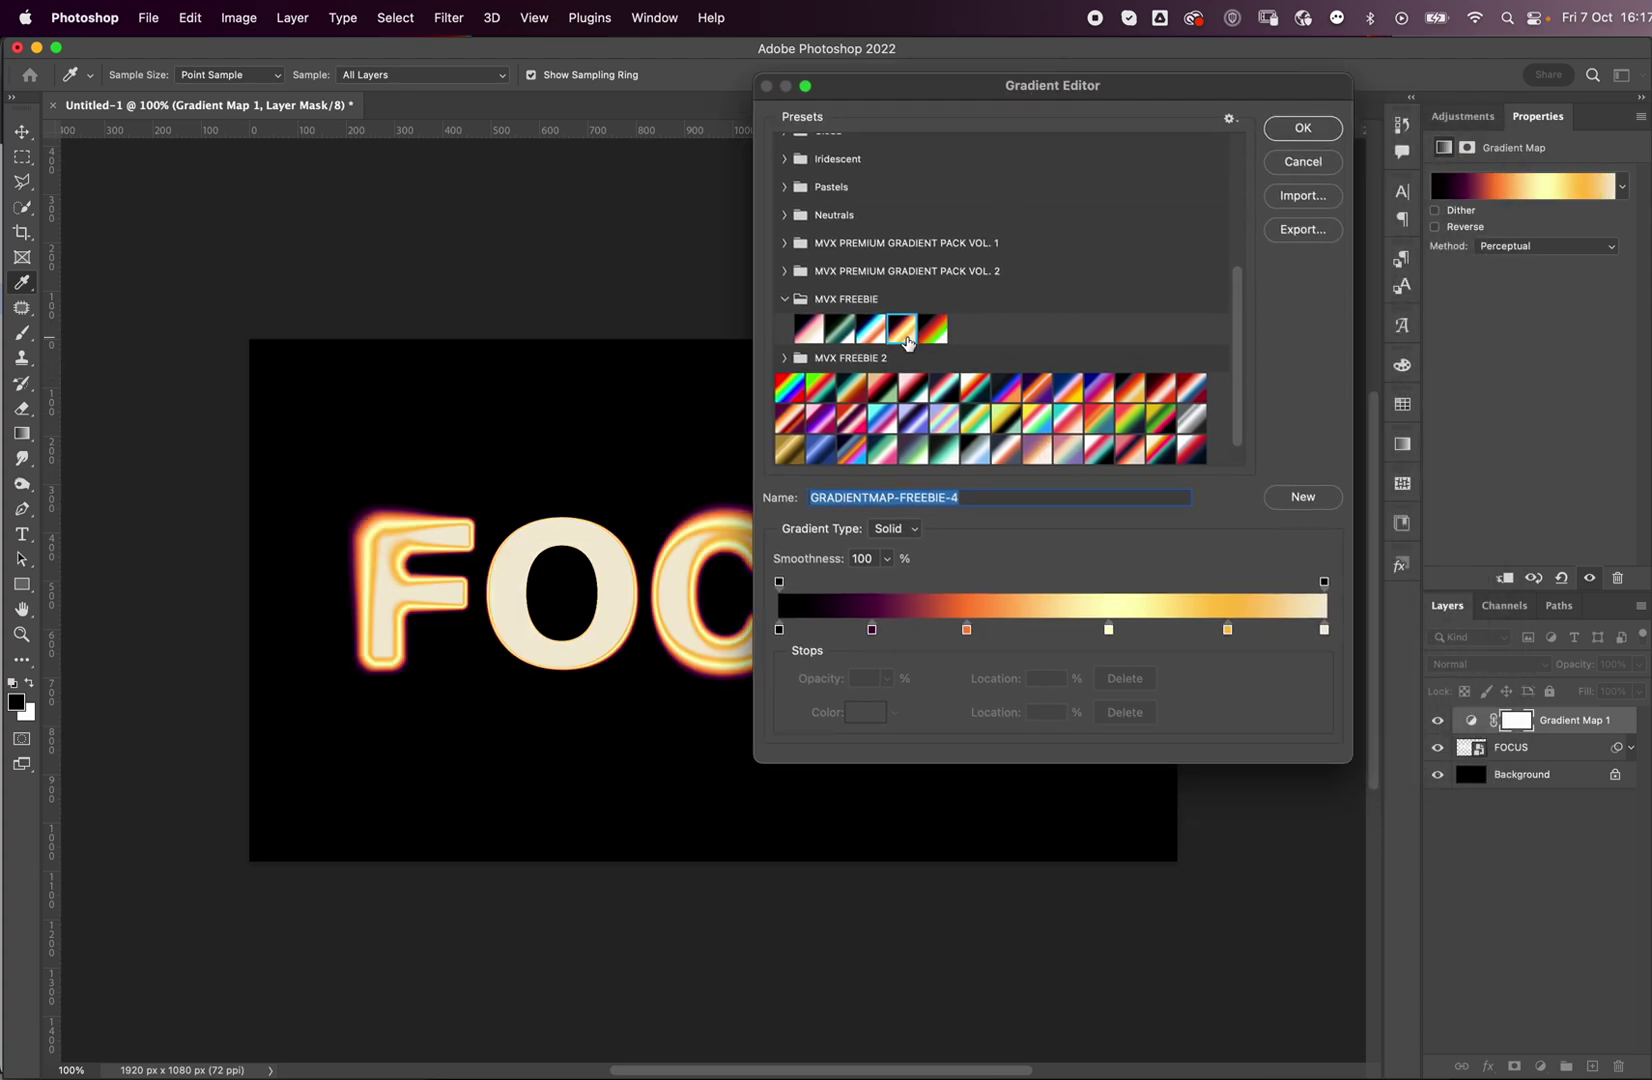
left_click(1303, 129)
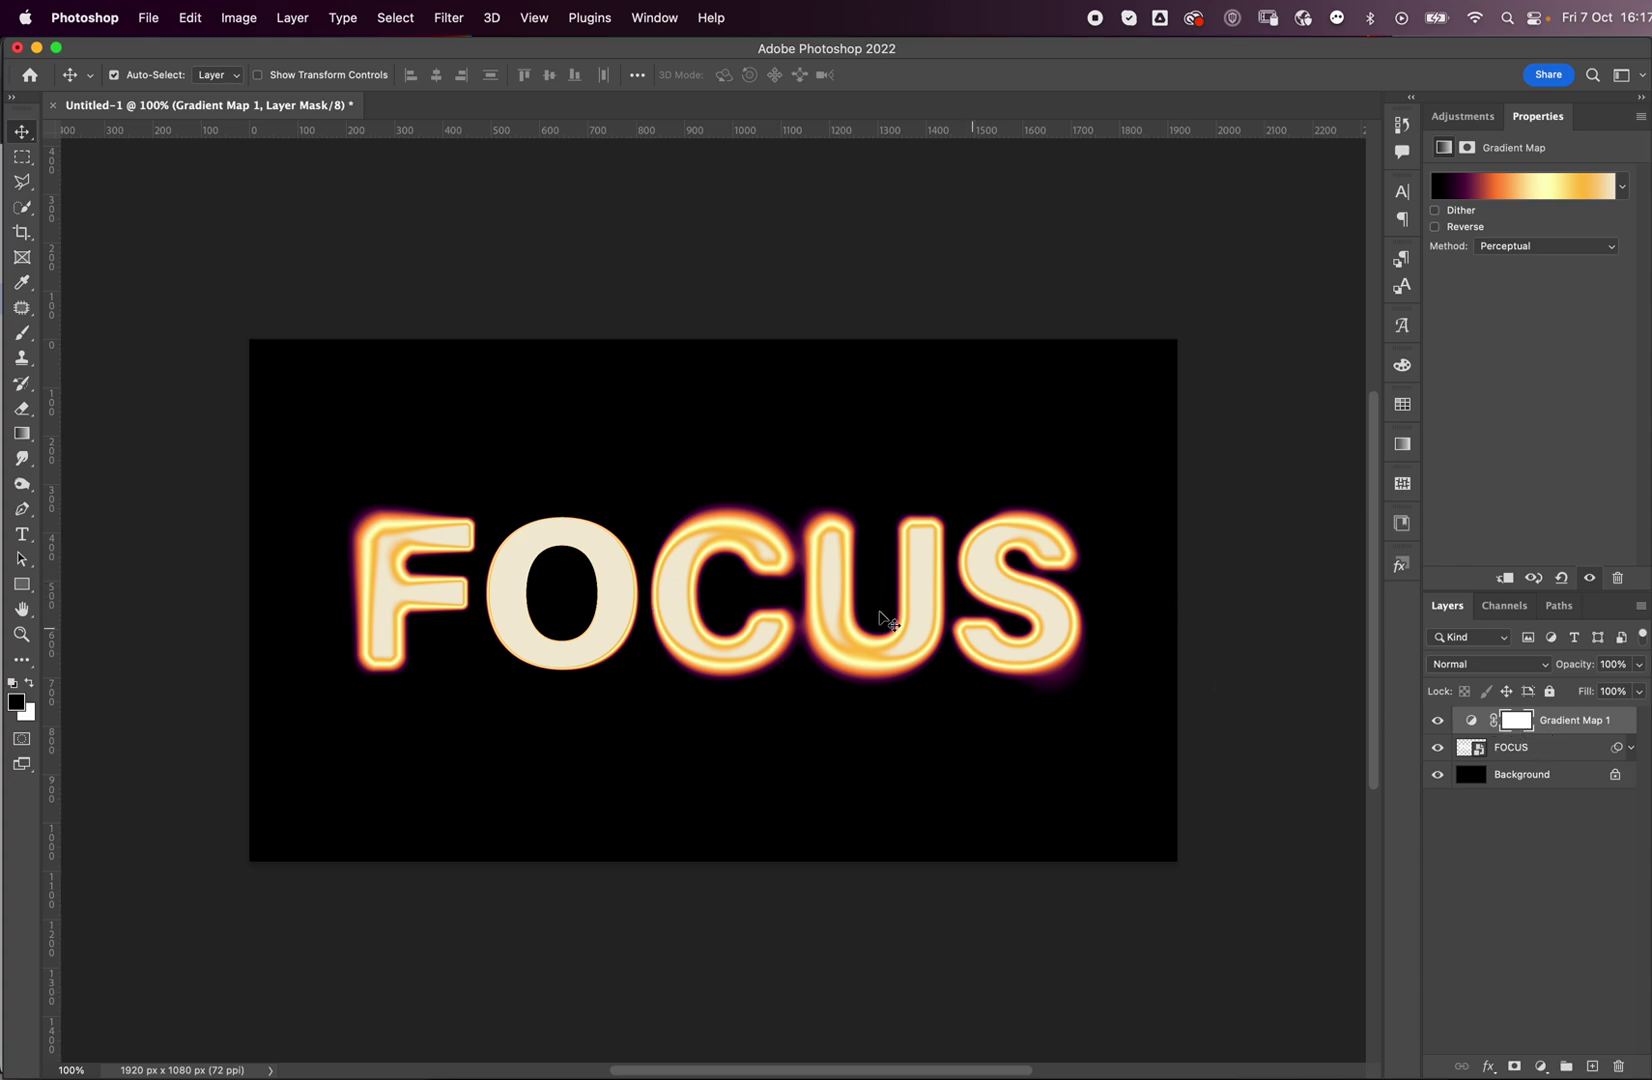
- Duplicate the FOCUS layer as FOCUS copy
left_click(1563, 753)
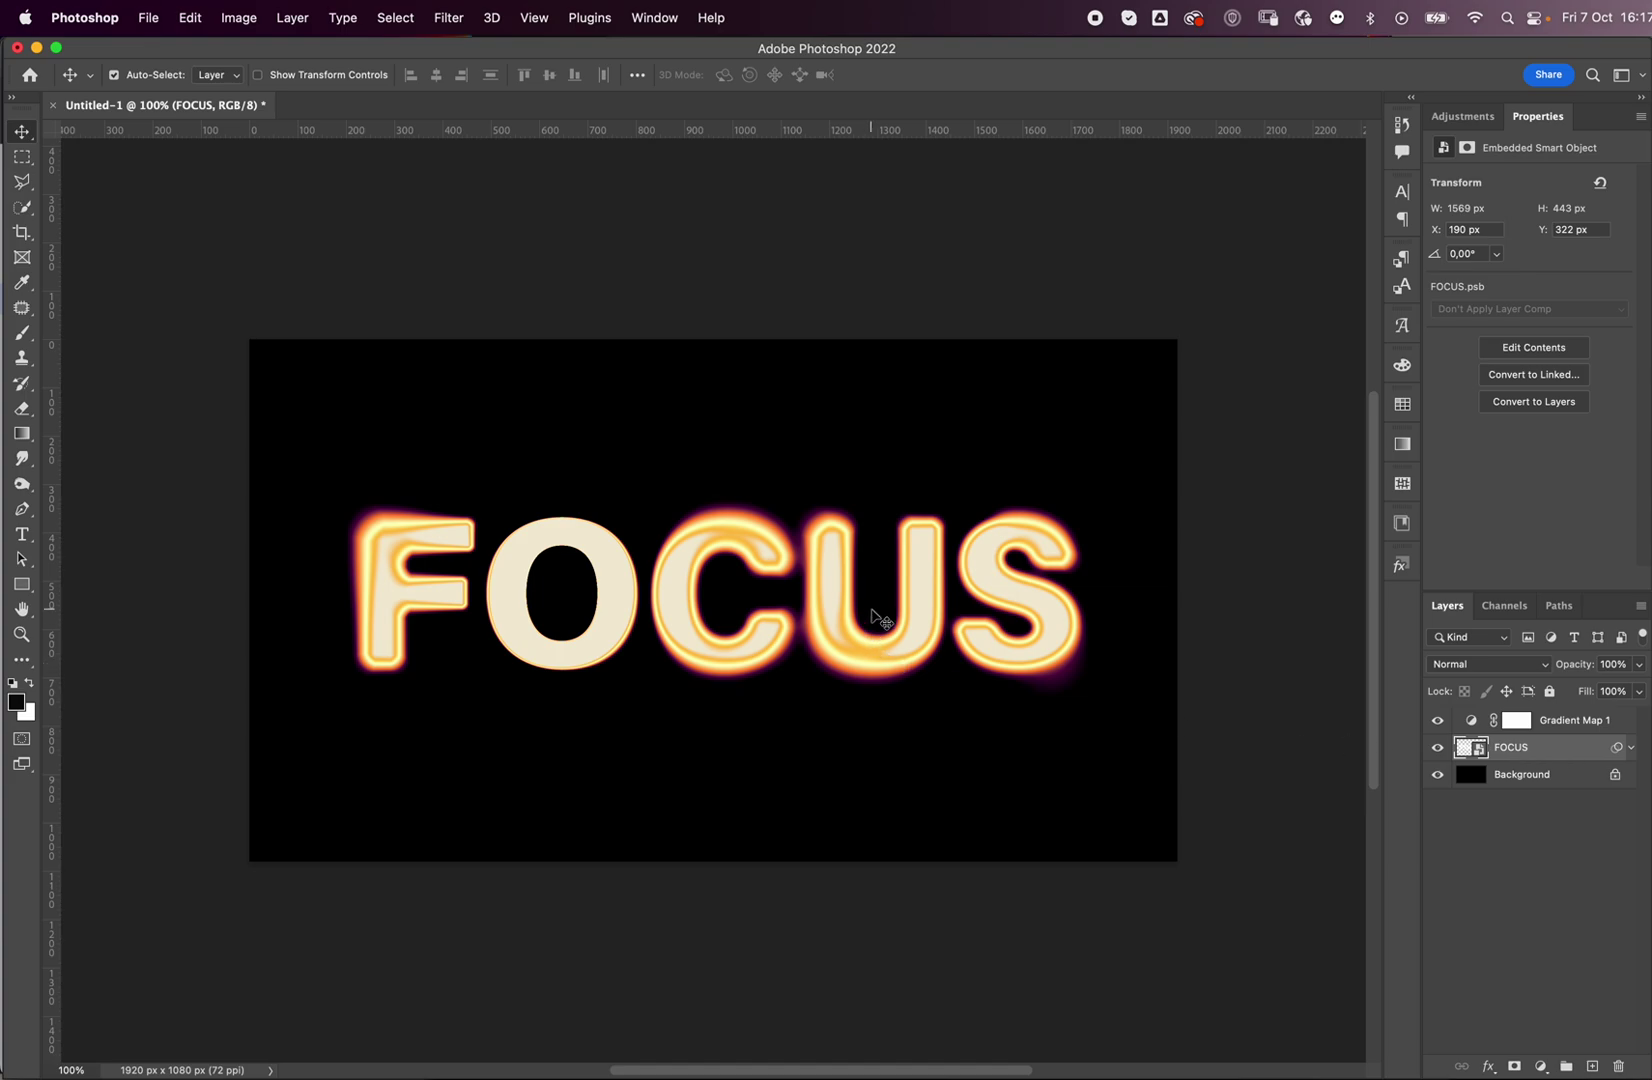
key("super+j")
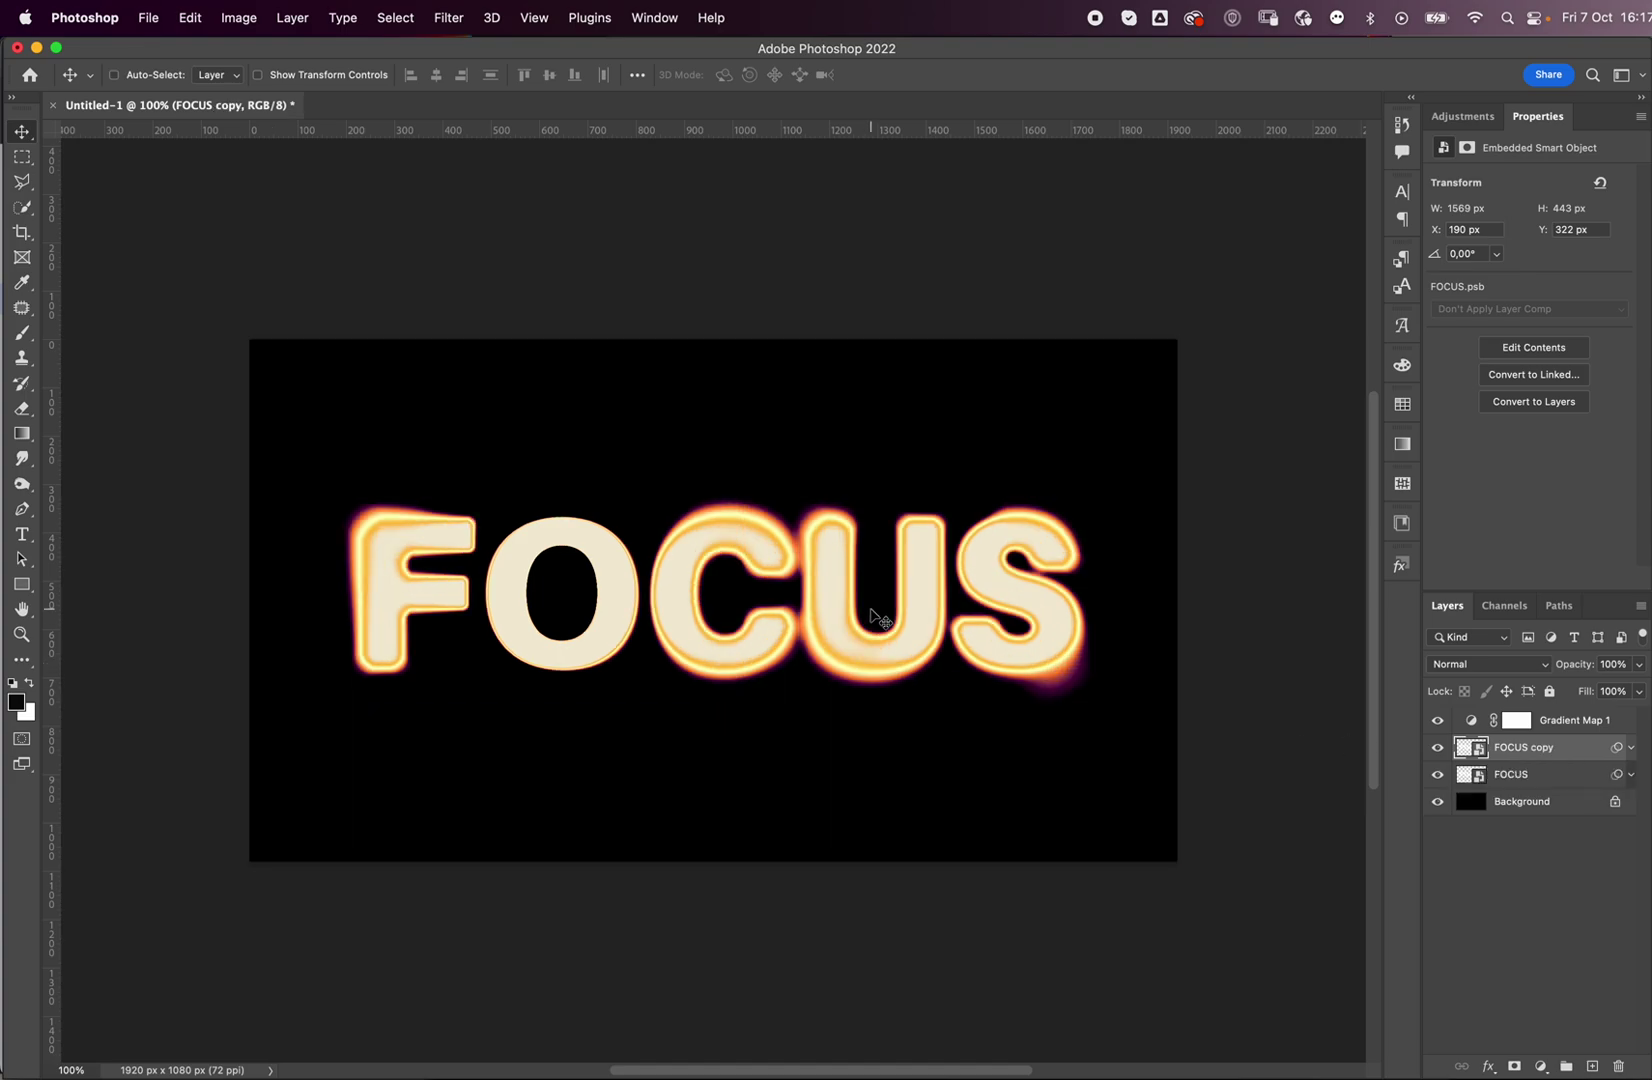
key("super")
- Apply a light Spin Radial Blur to FOCUS copy as a smart filter
left_click(448, 17)
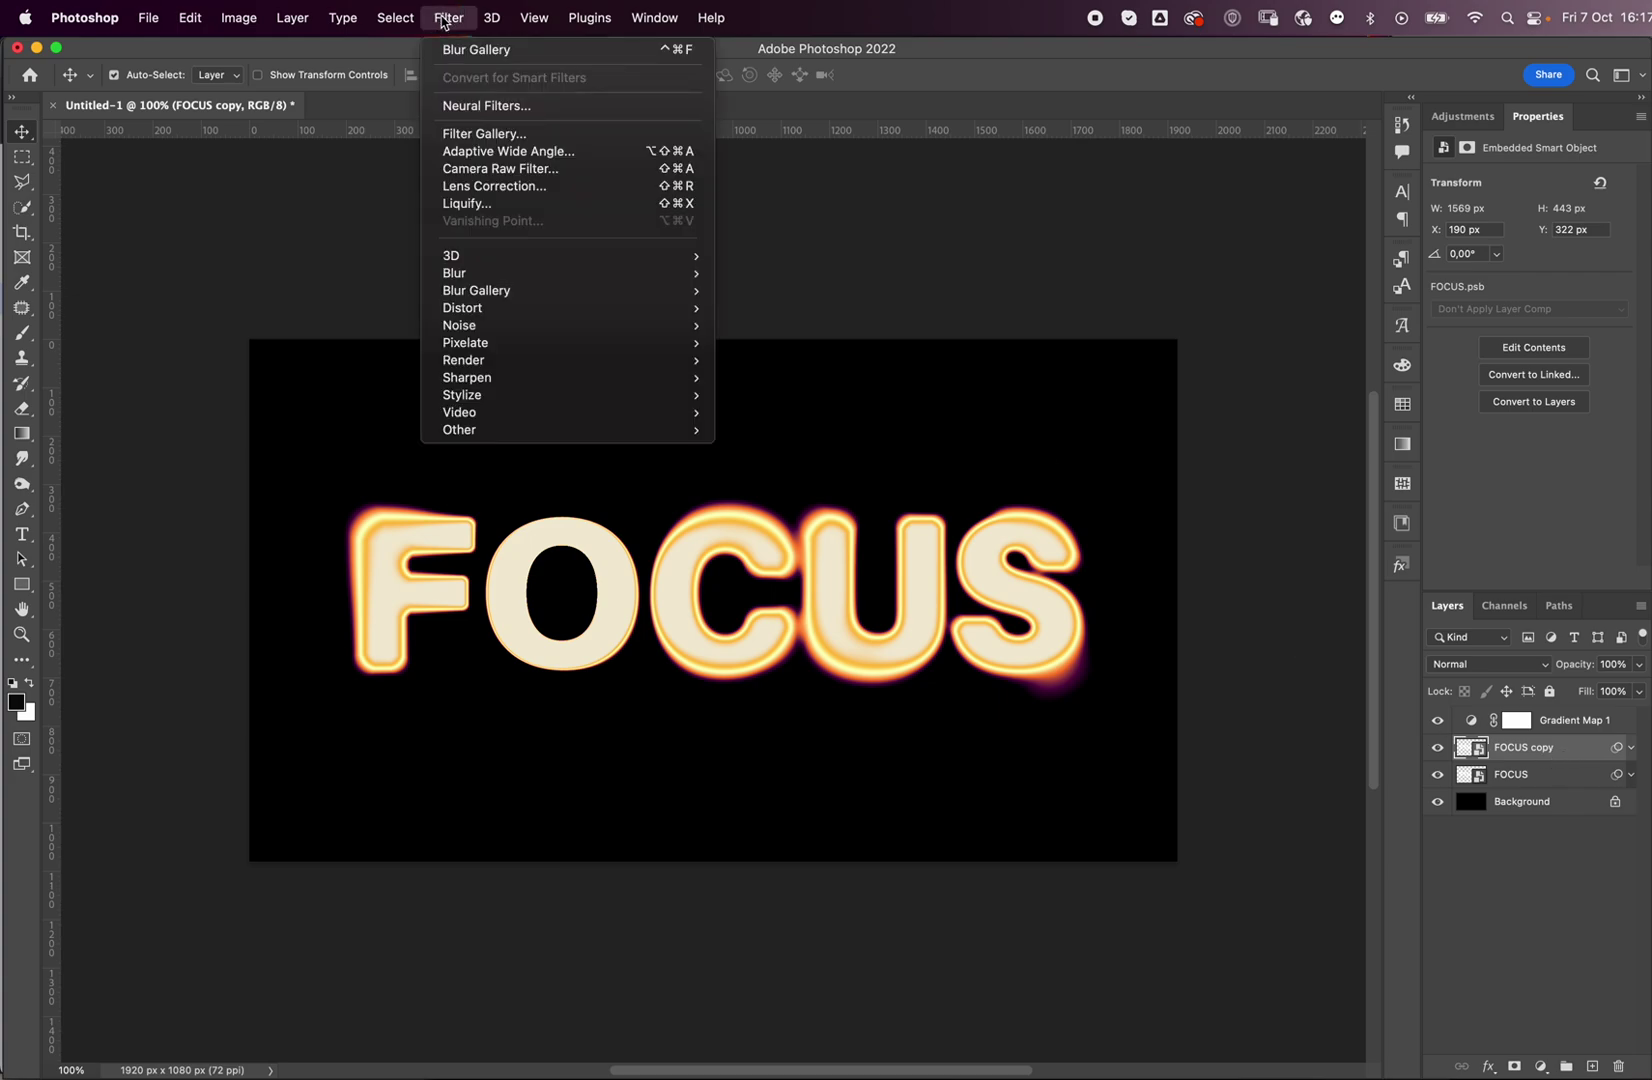
mouse_move(488, 276)
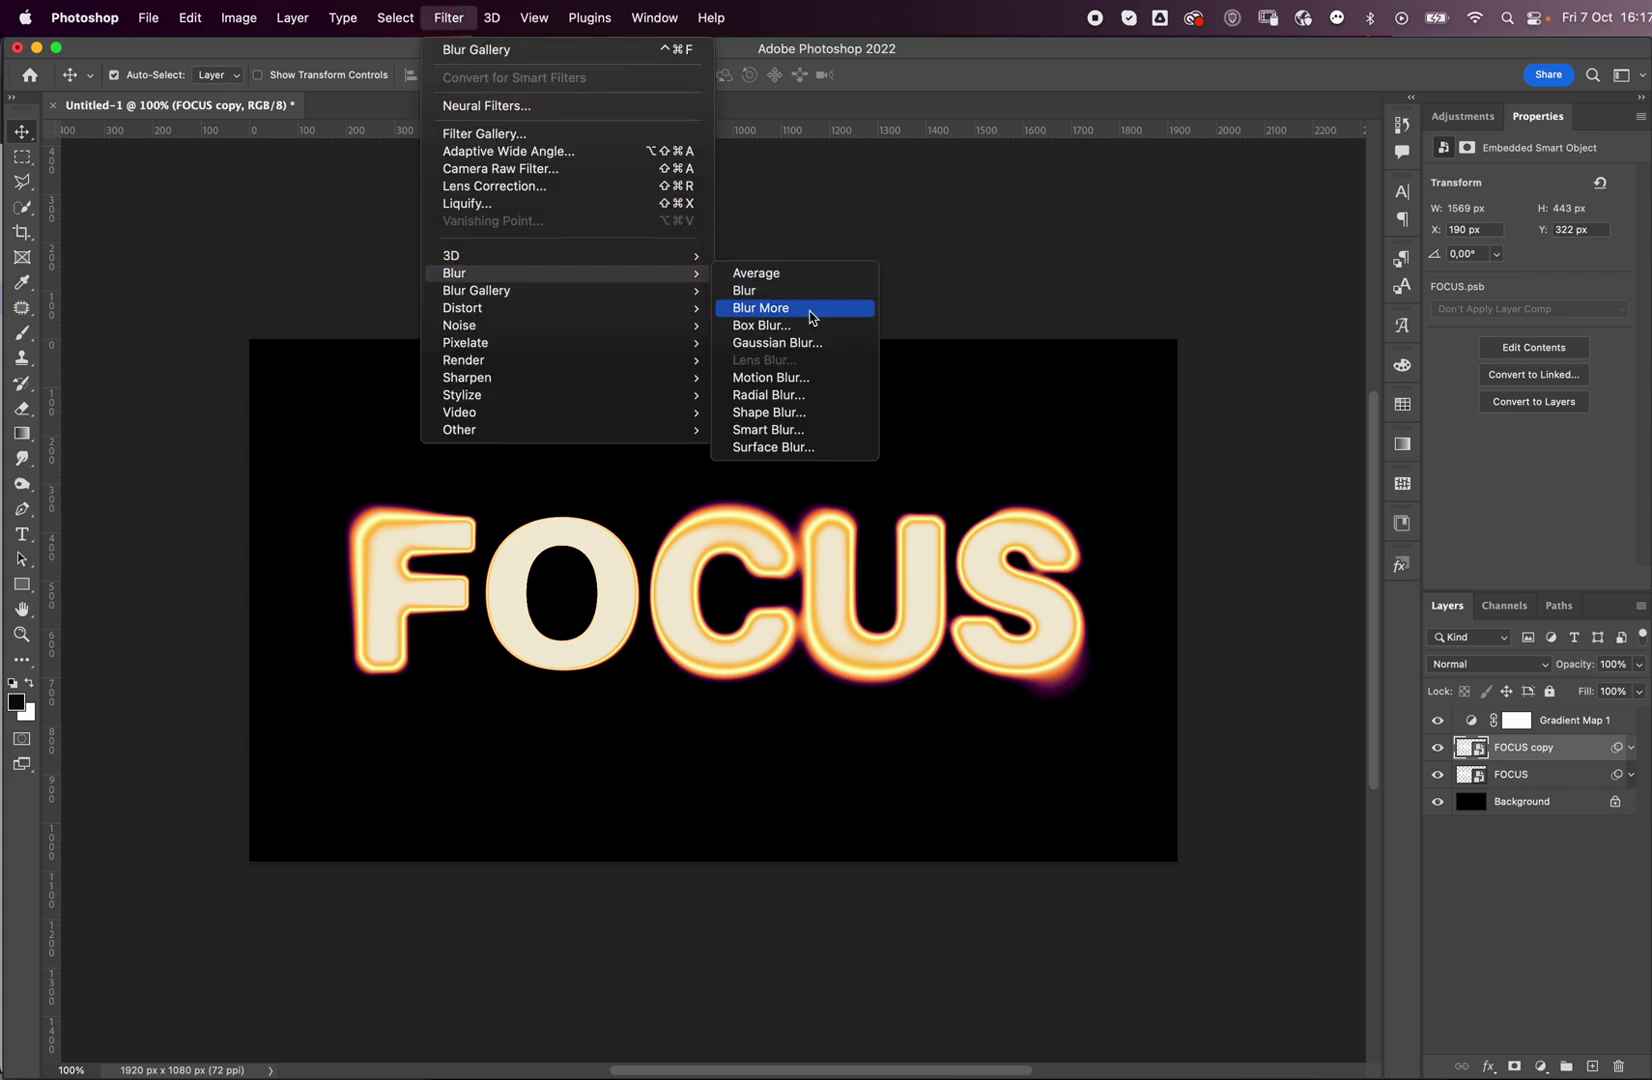
left_click(786, 398)
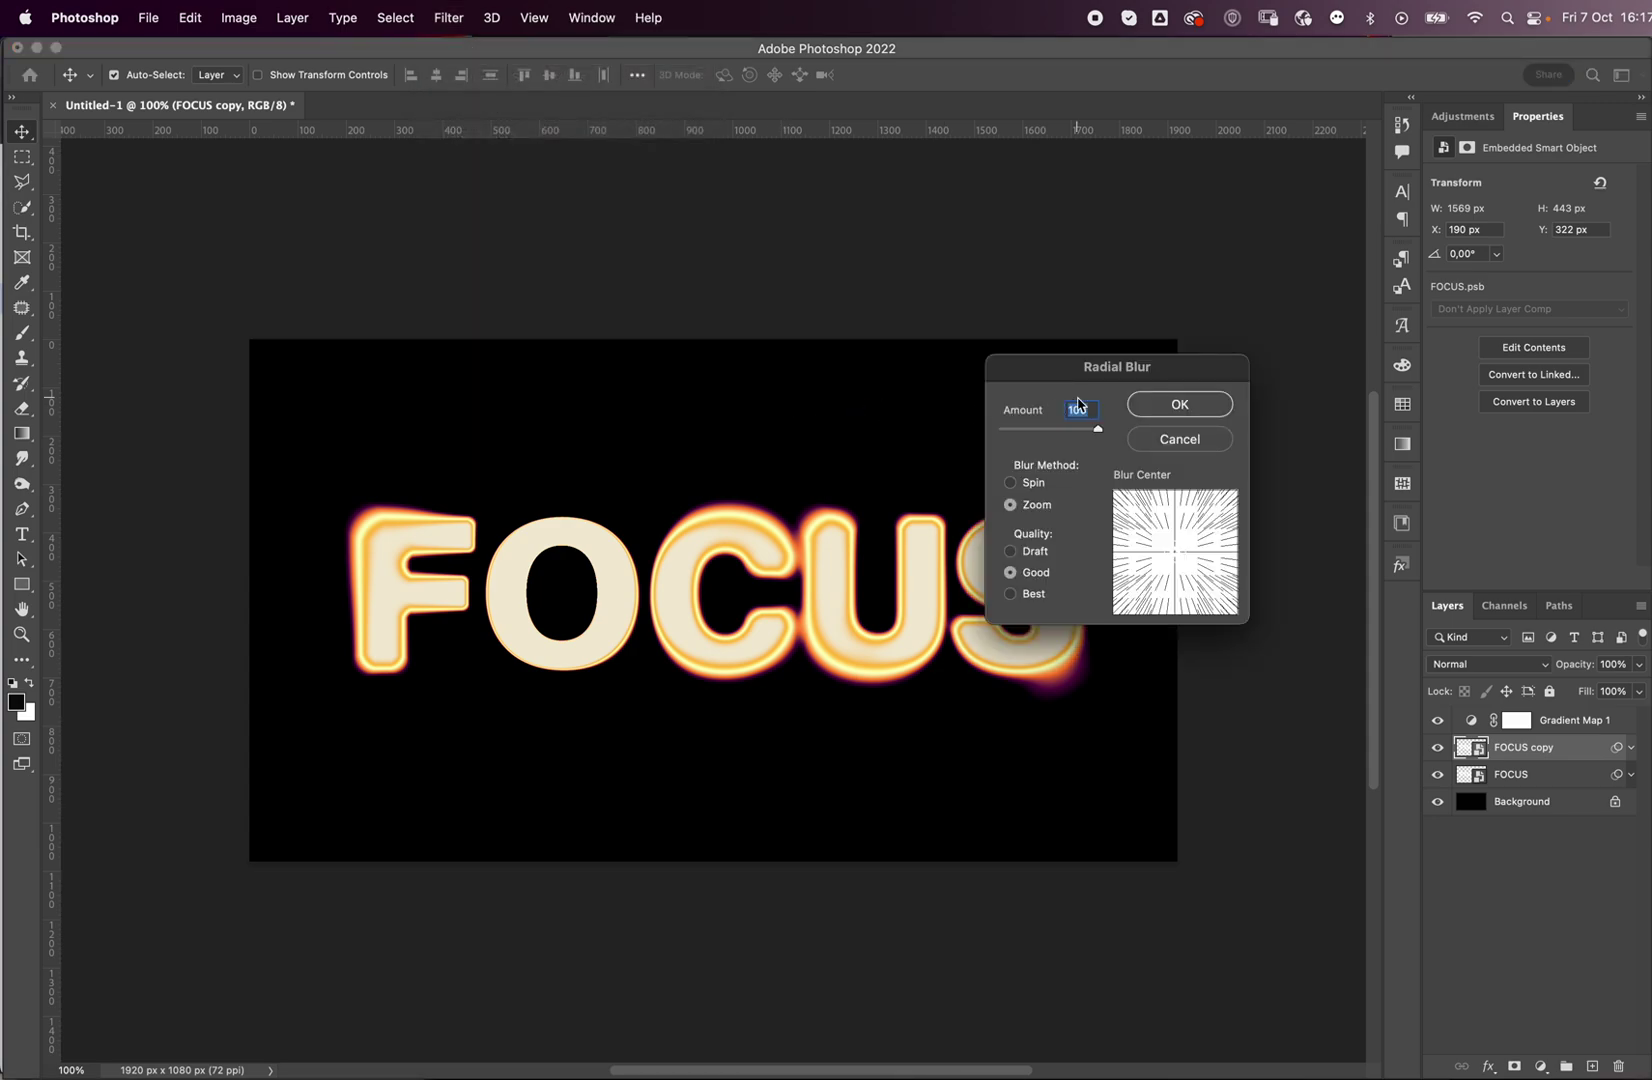
left_click(1011, 485)
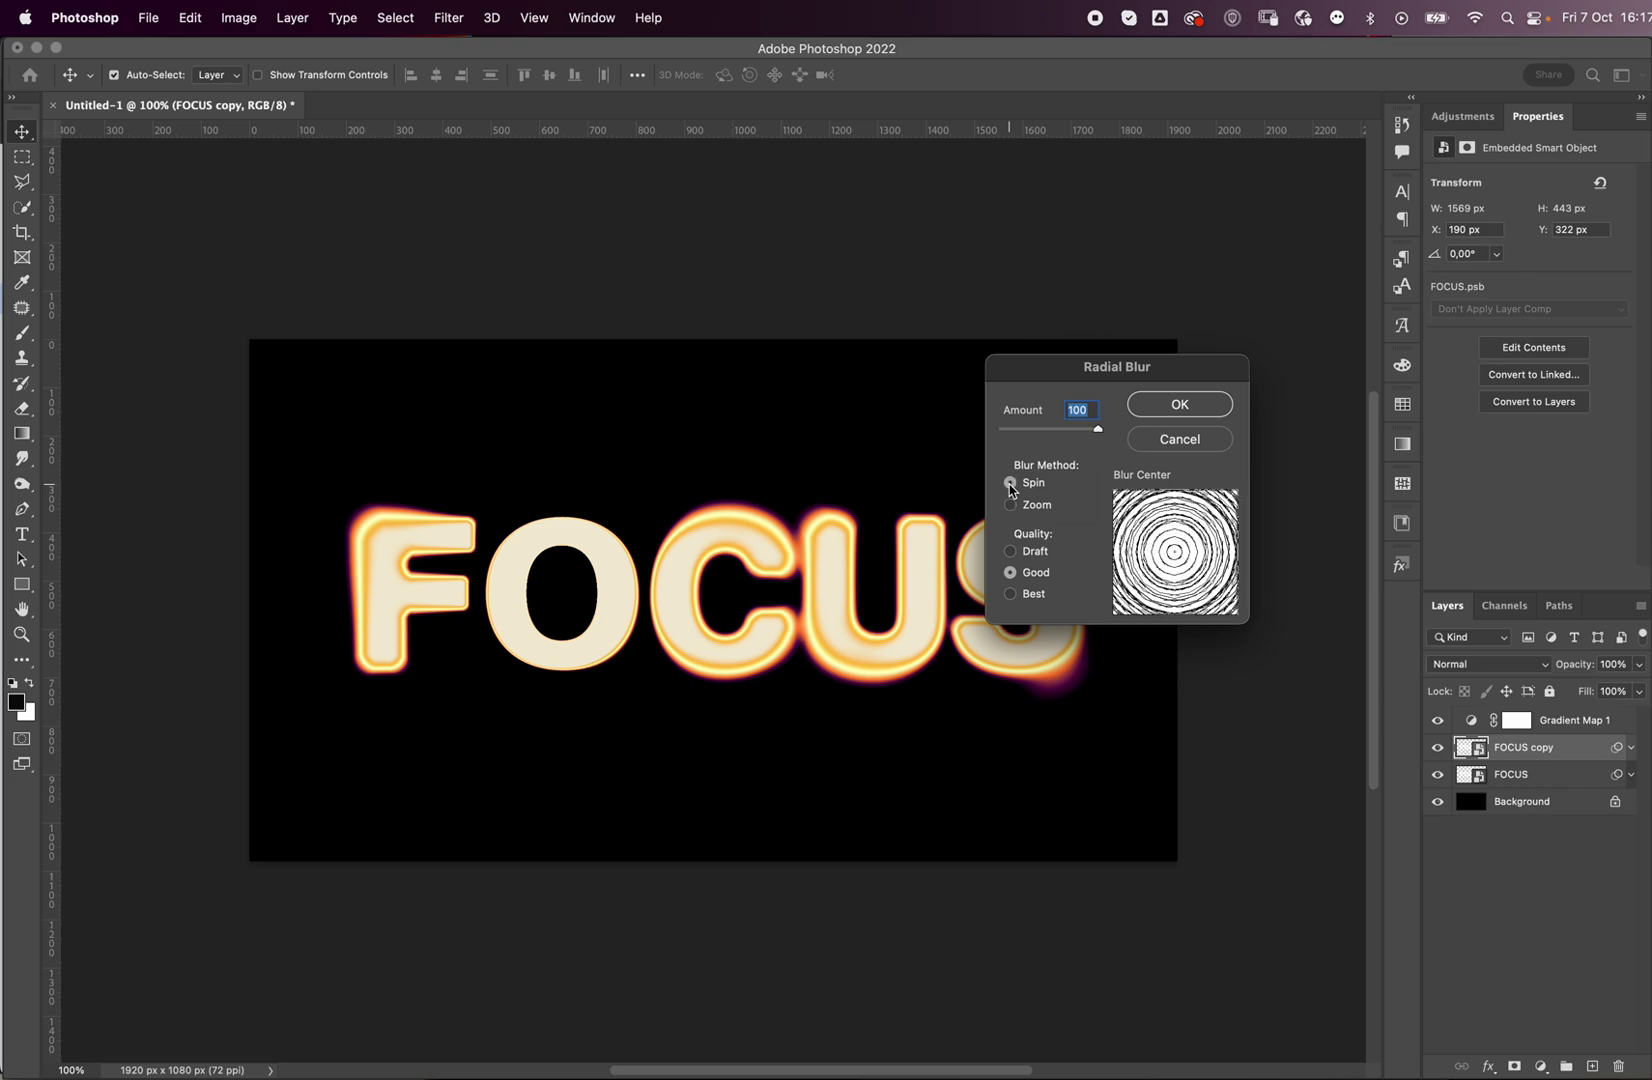
left_click_drag(1053, 429, 1010, 434)
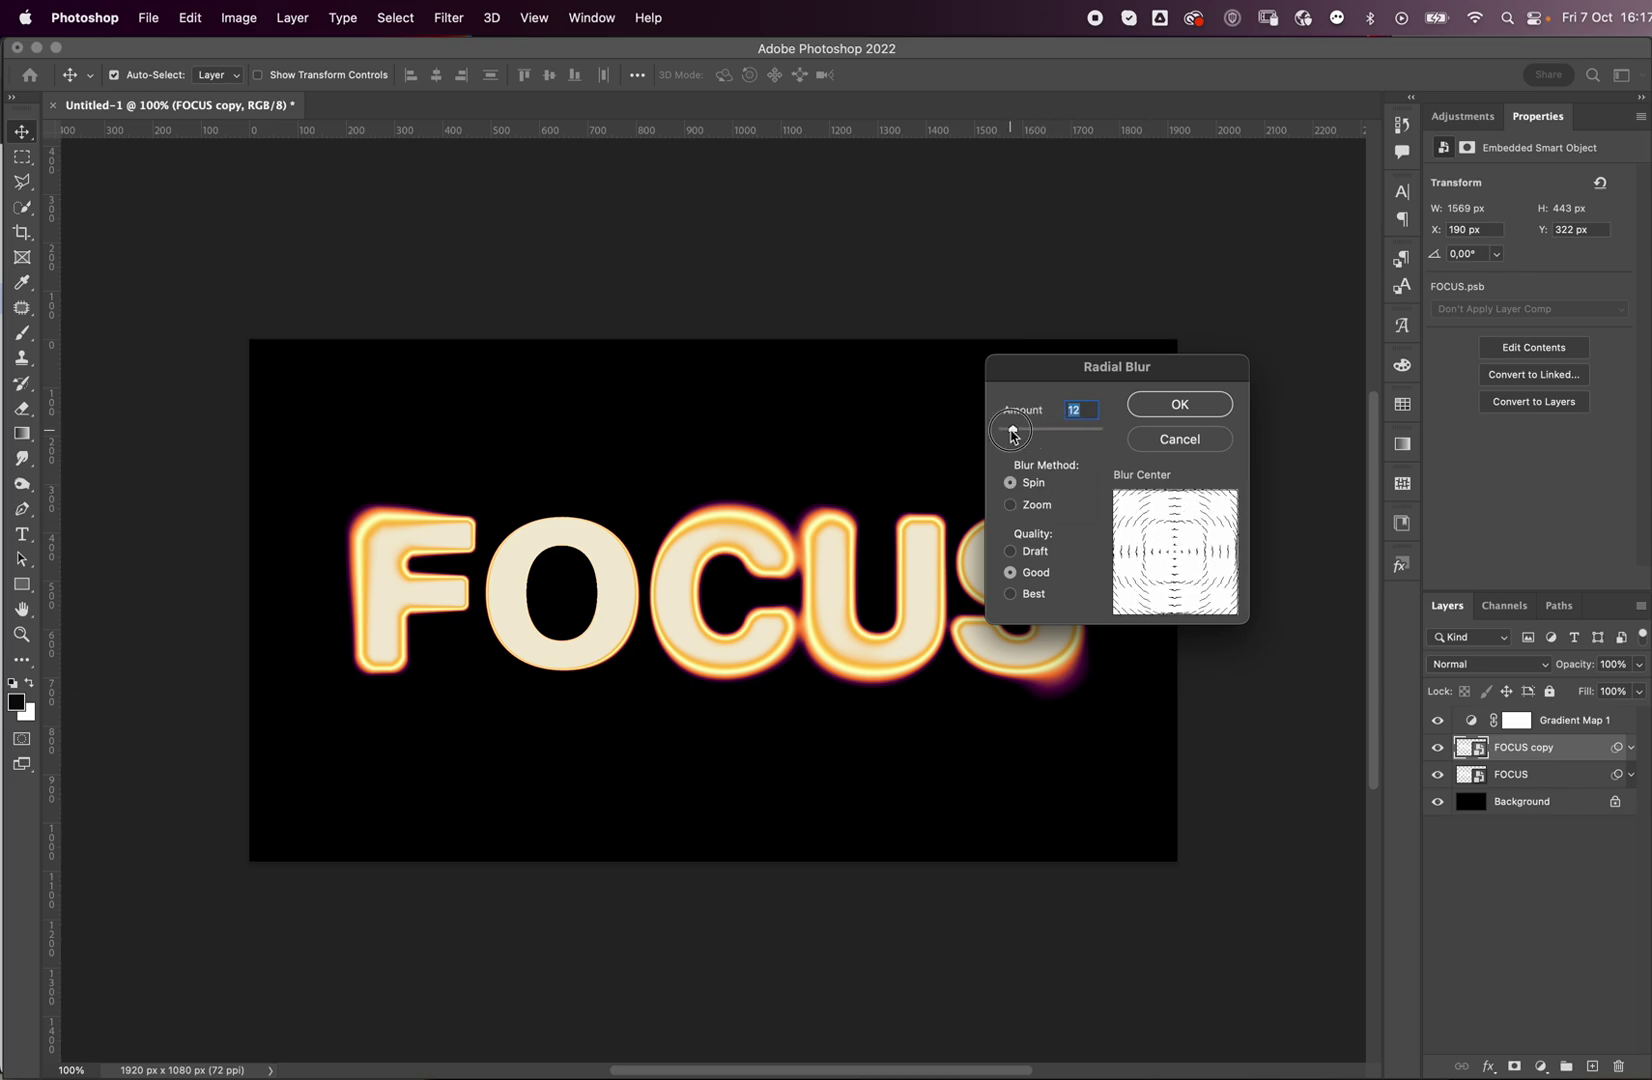
left_click(1168, 412)
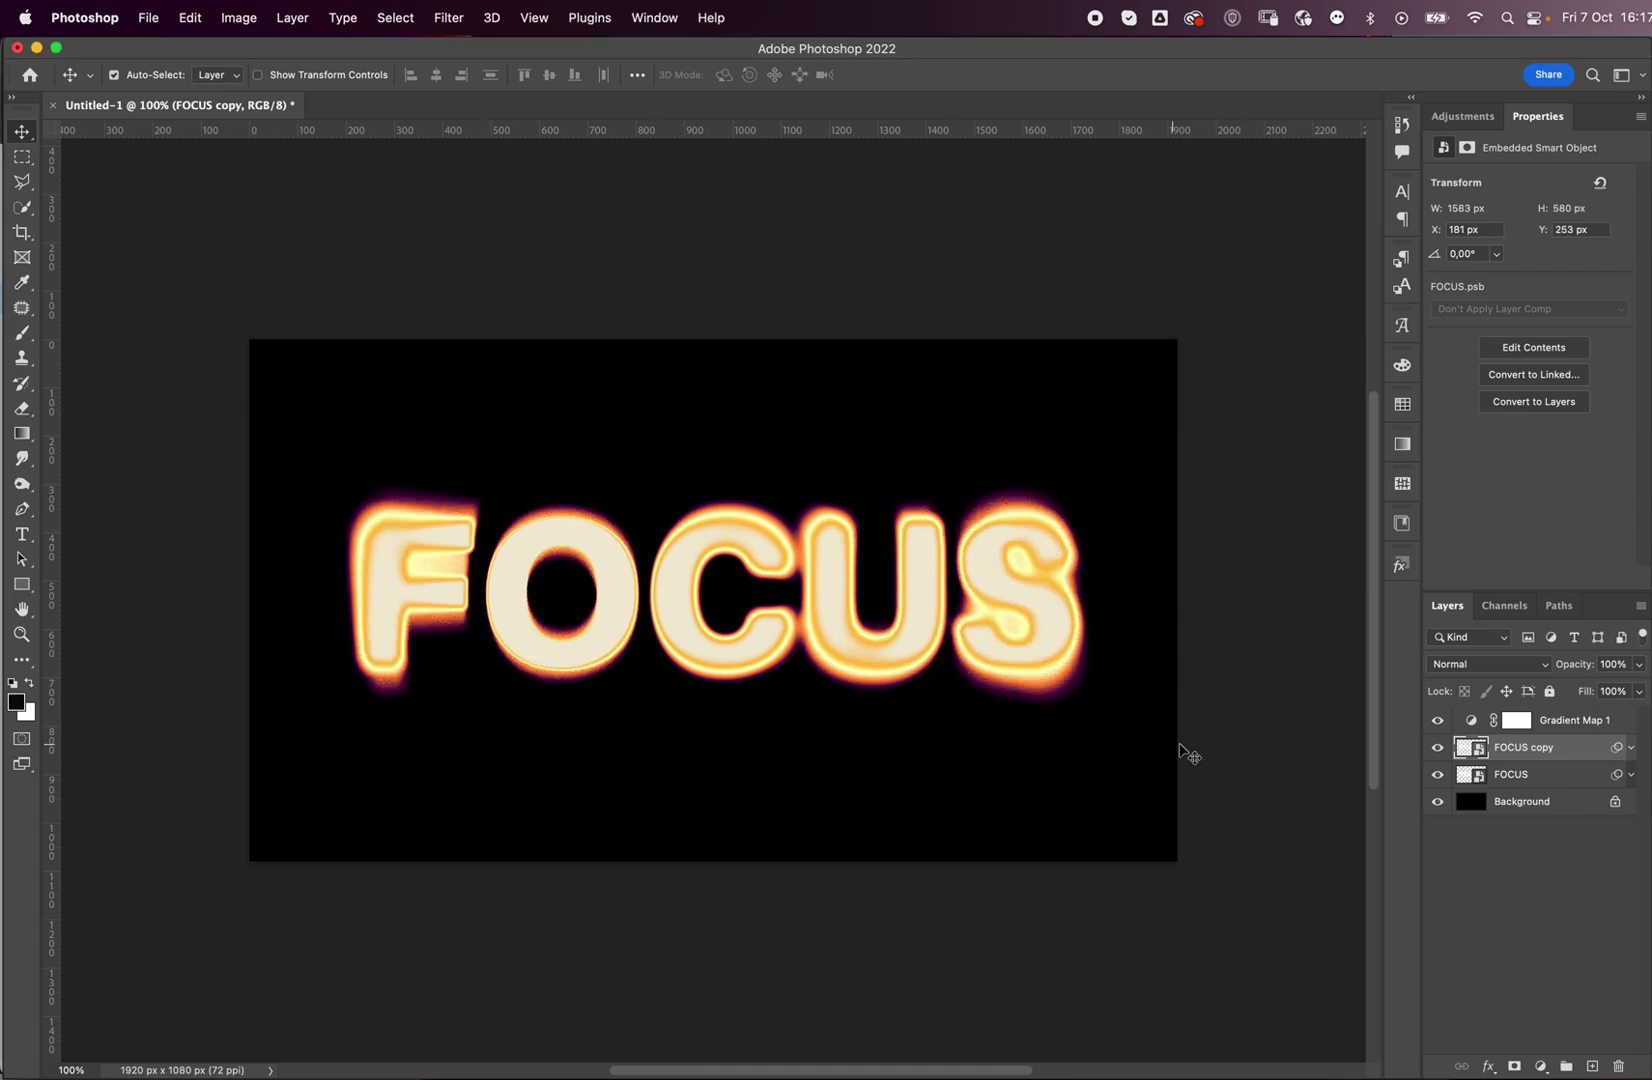
left_click(1631, 747)
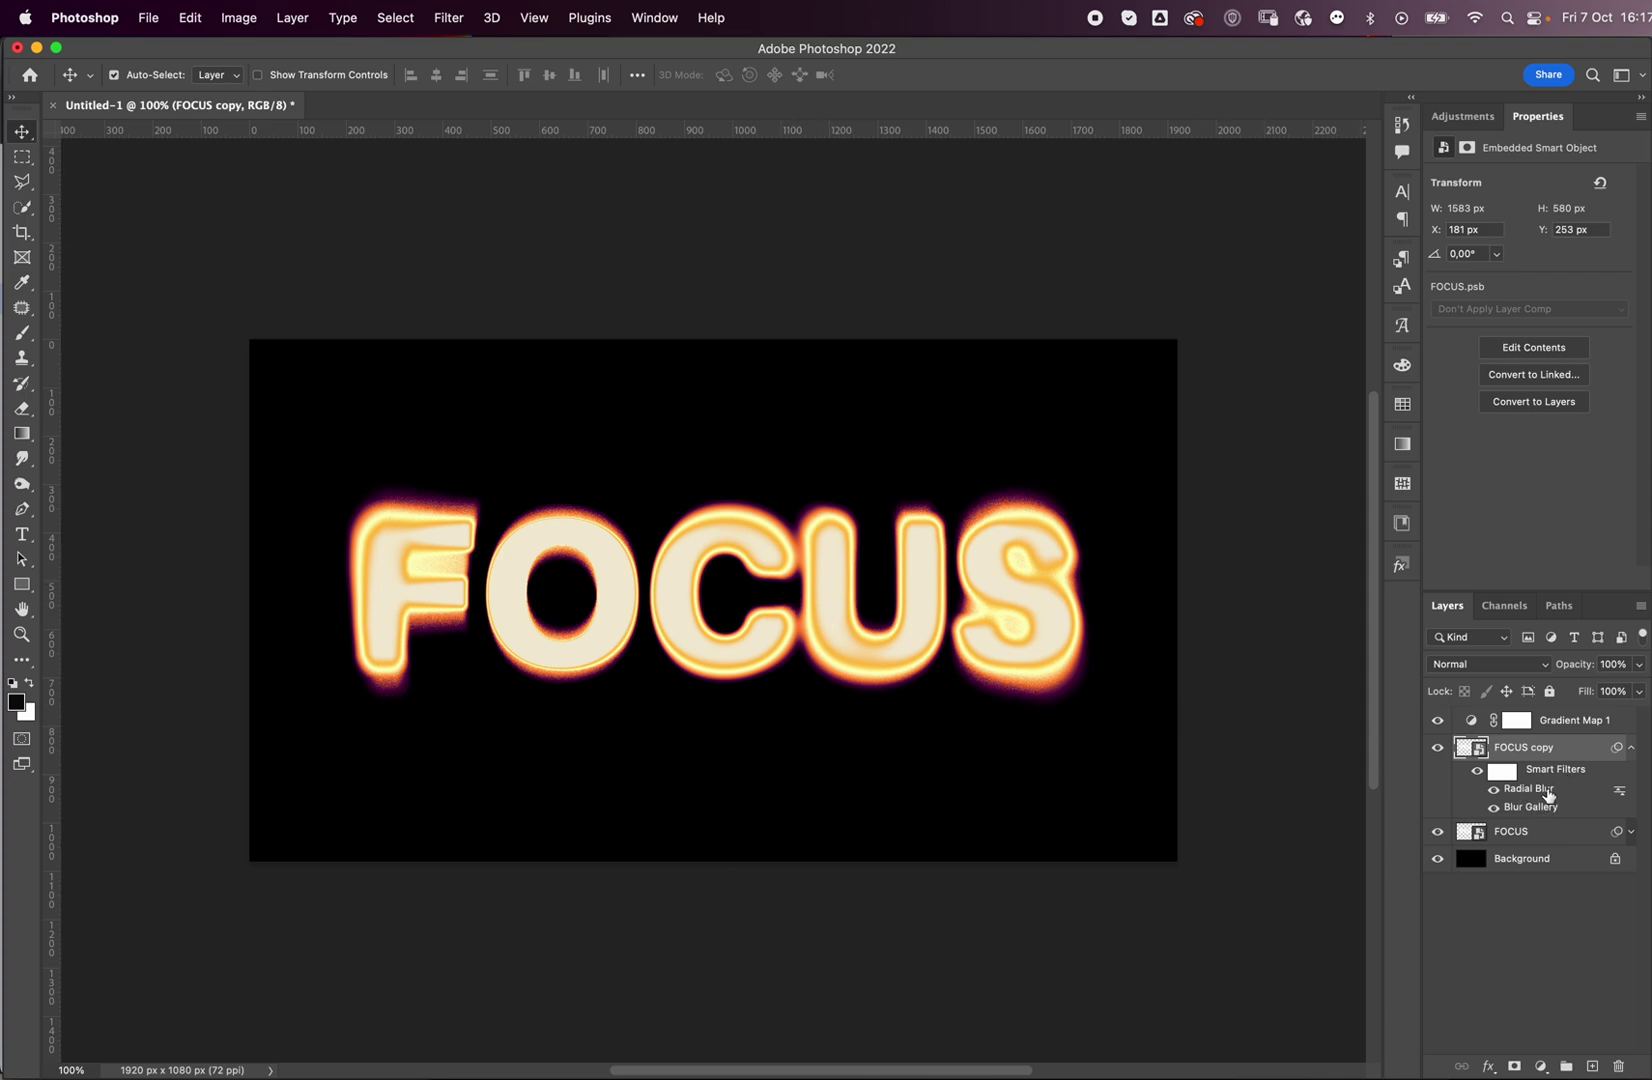
- Raise the FOCUS copy Radial Blur spin amount from 28 to 35
double_click(1529, 789)
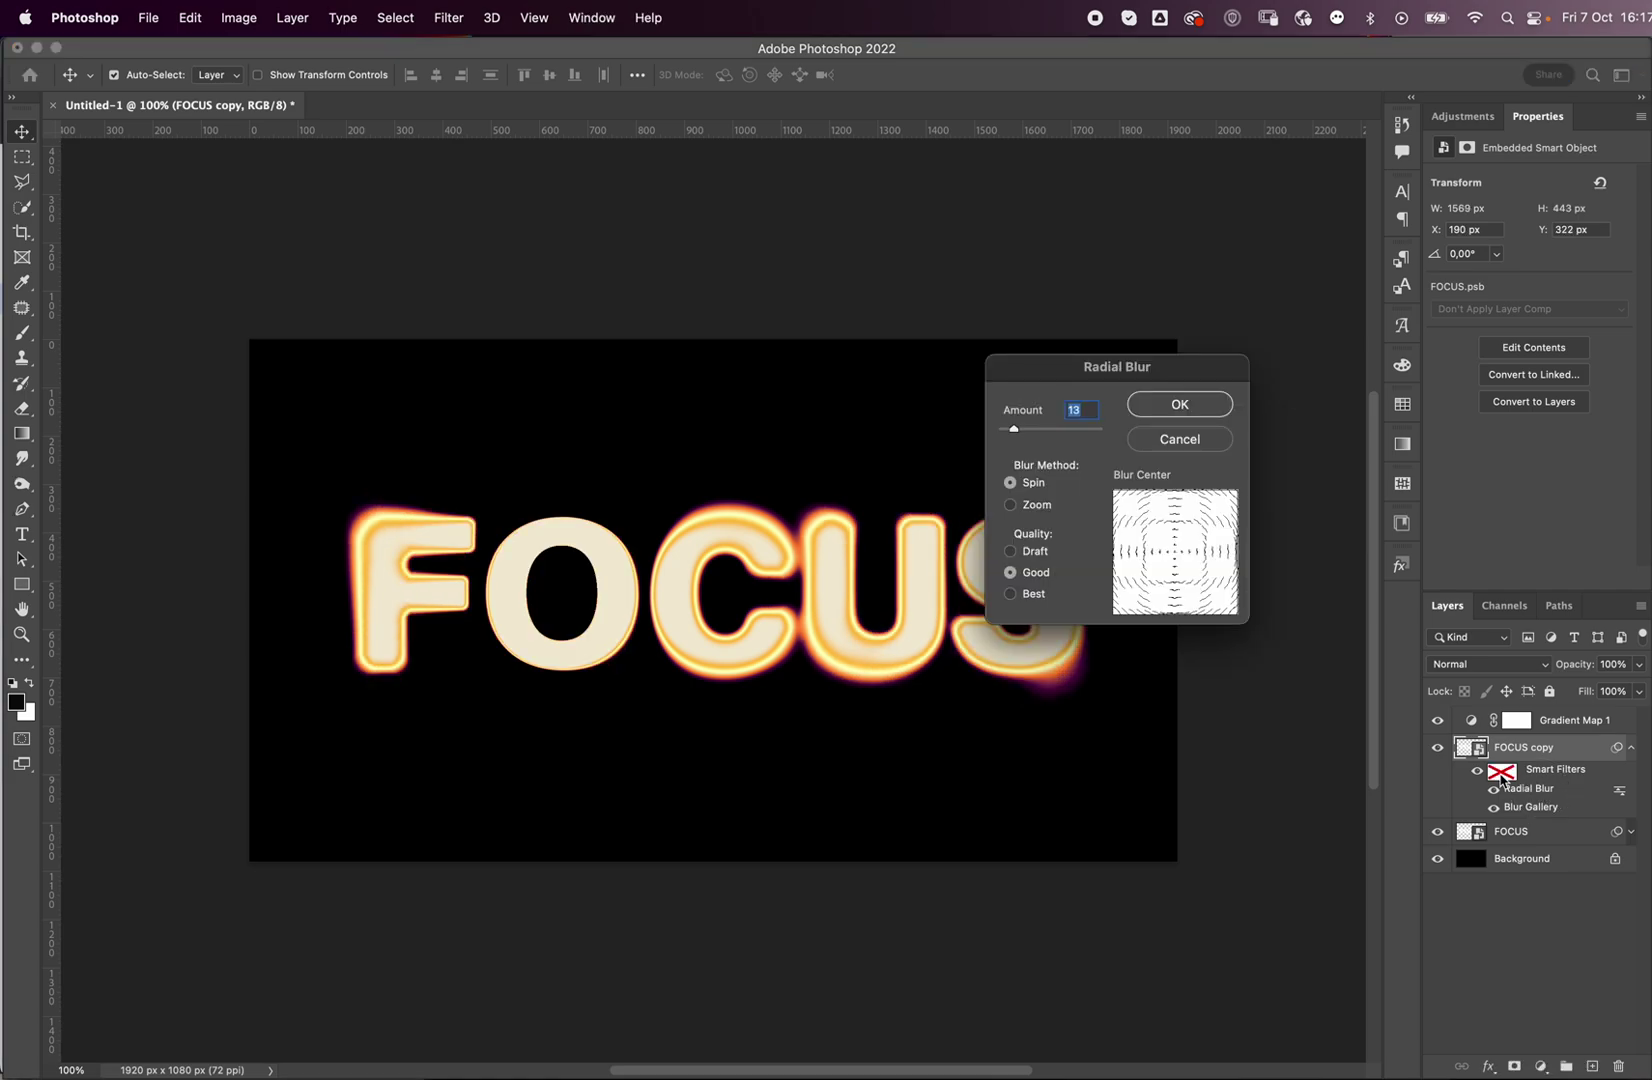
left_click(1033, 431)
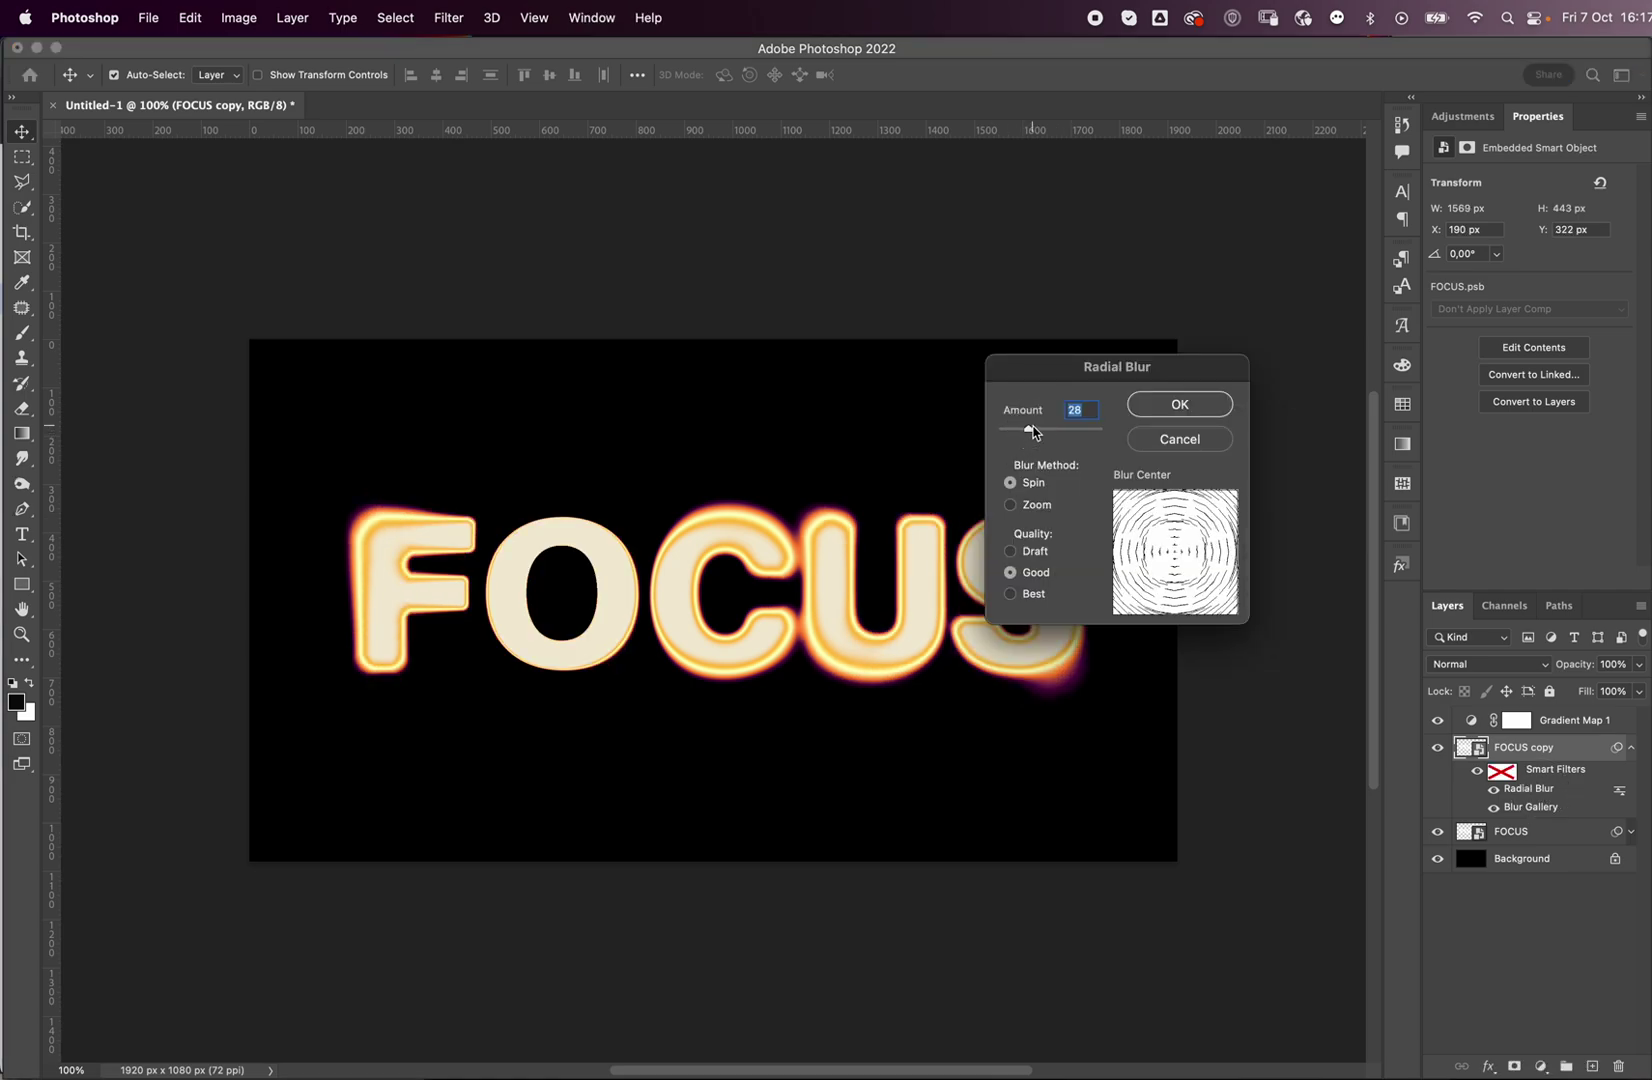
left_click_drag(1033, 431, 1038, 431)
left_click(1168, 407)
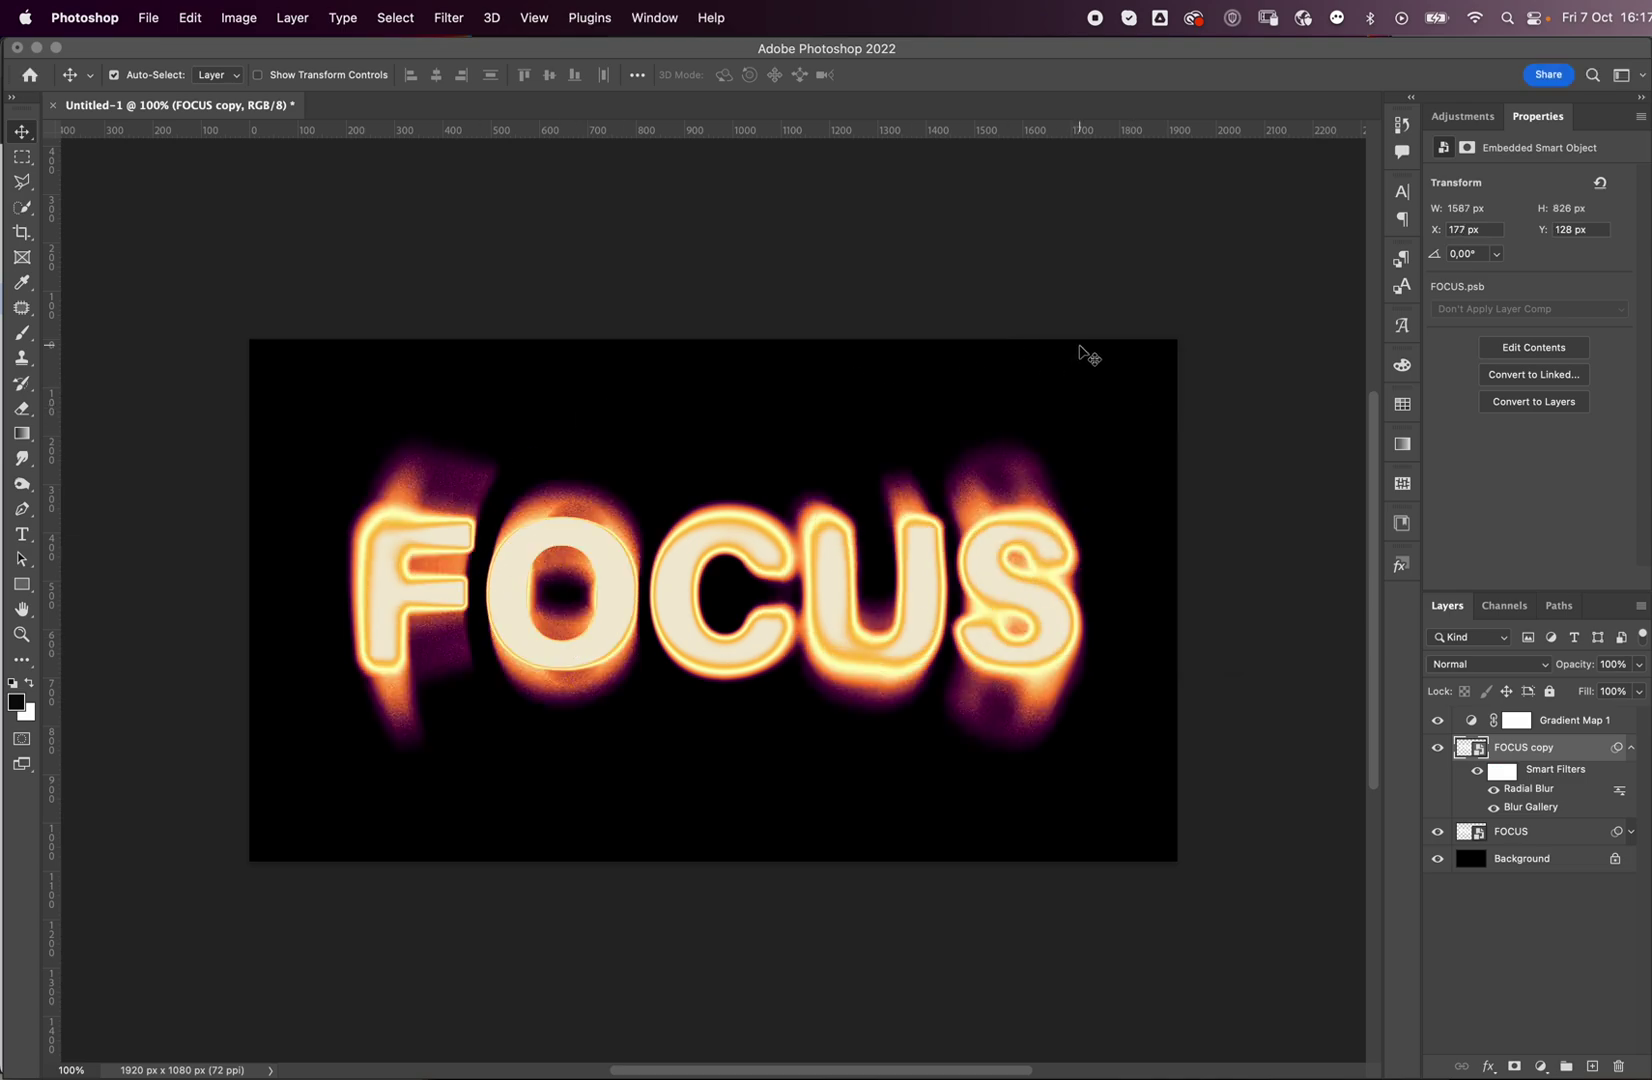
left_click(1565, 722)
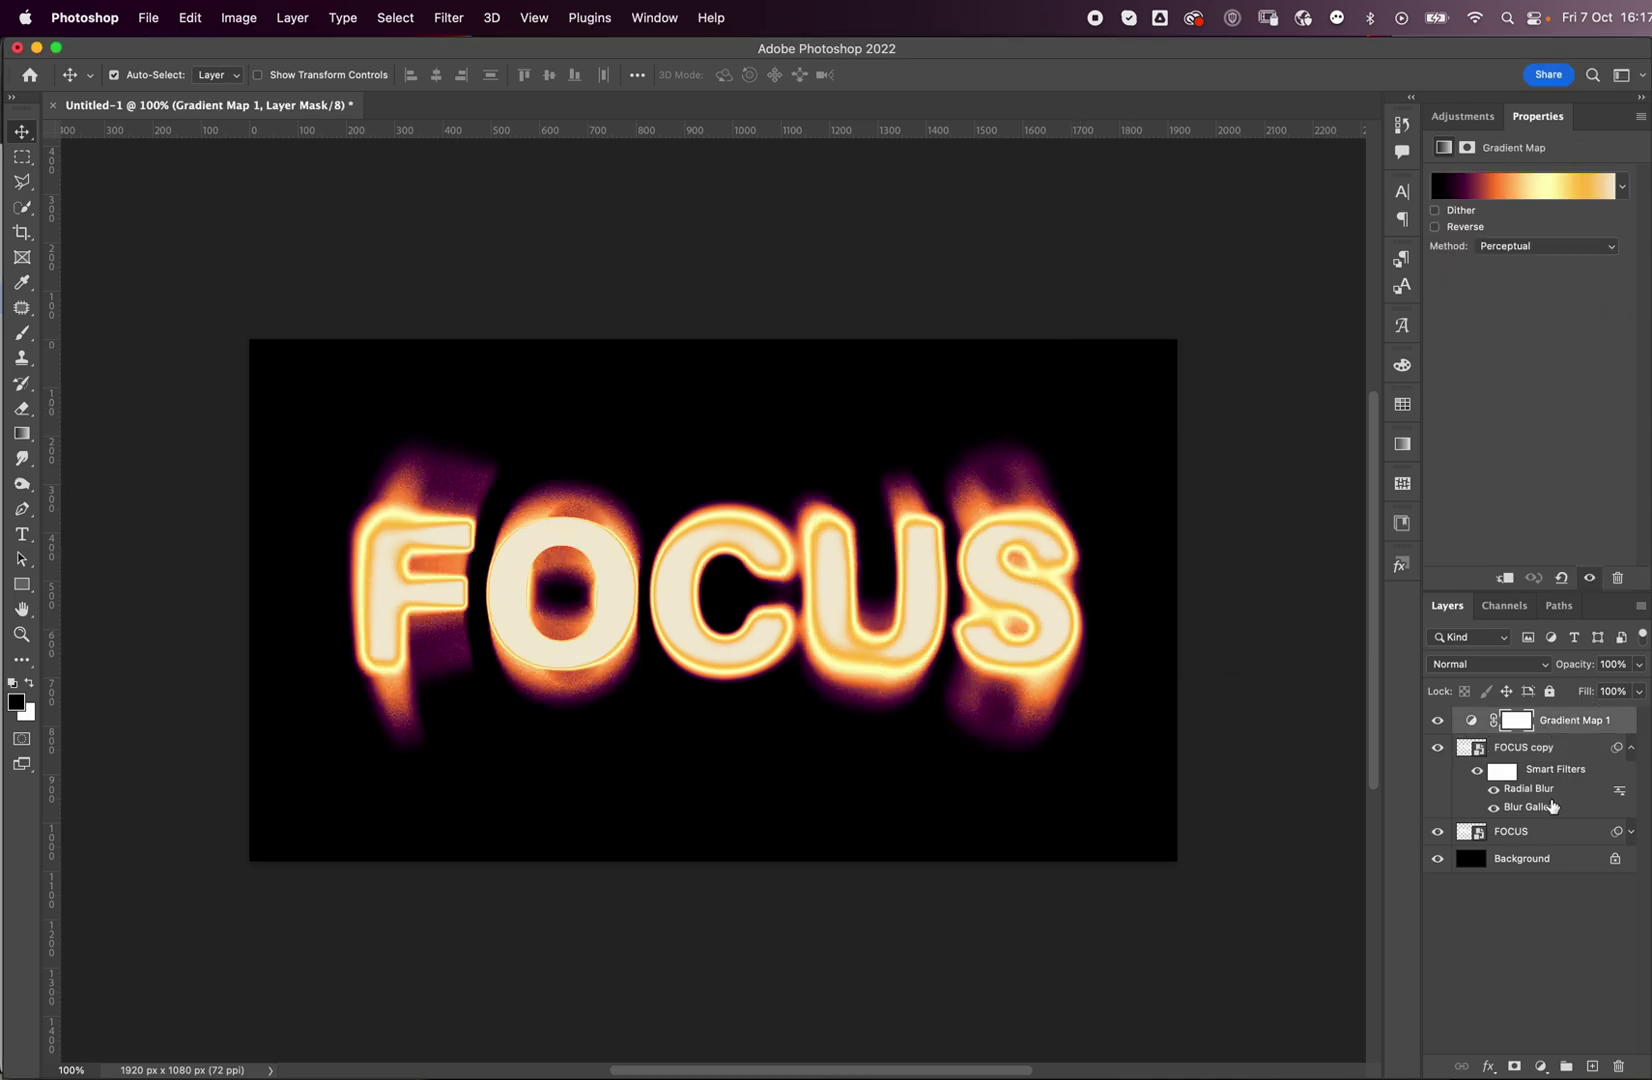
- Unlock Background and convert all four layers into one Gradient Map 1 smart object
left_click(1538, 843, "shift")
left_click(1615, 859)
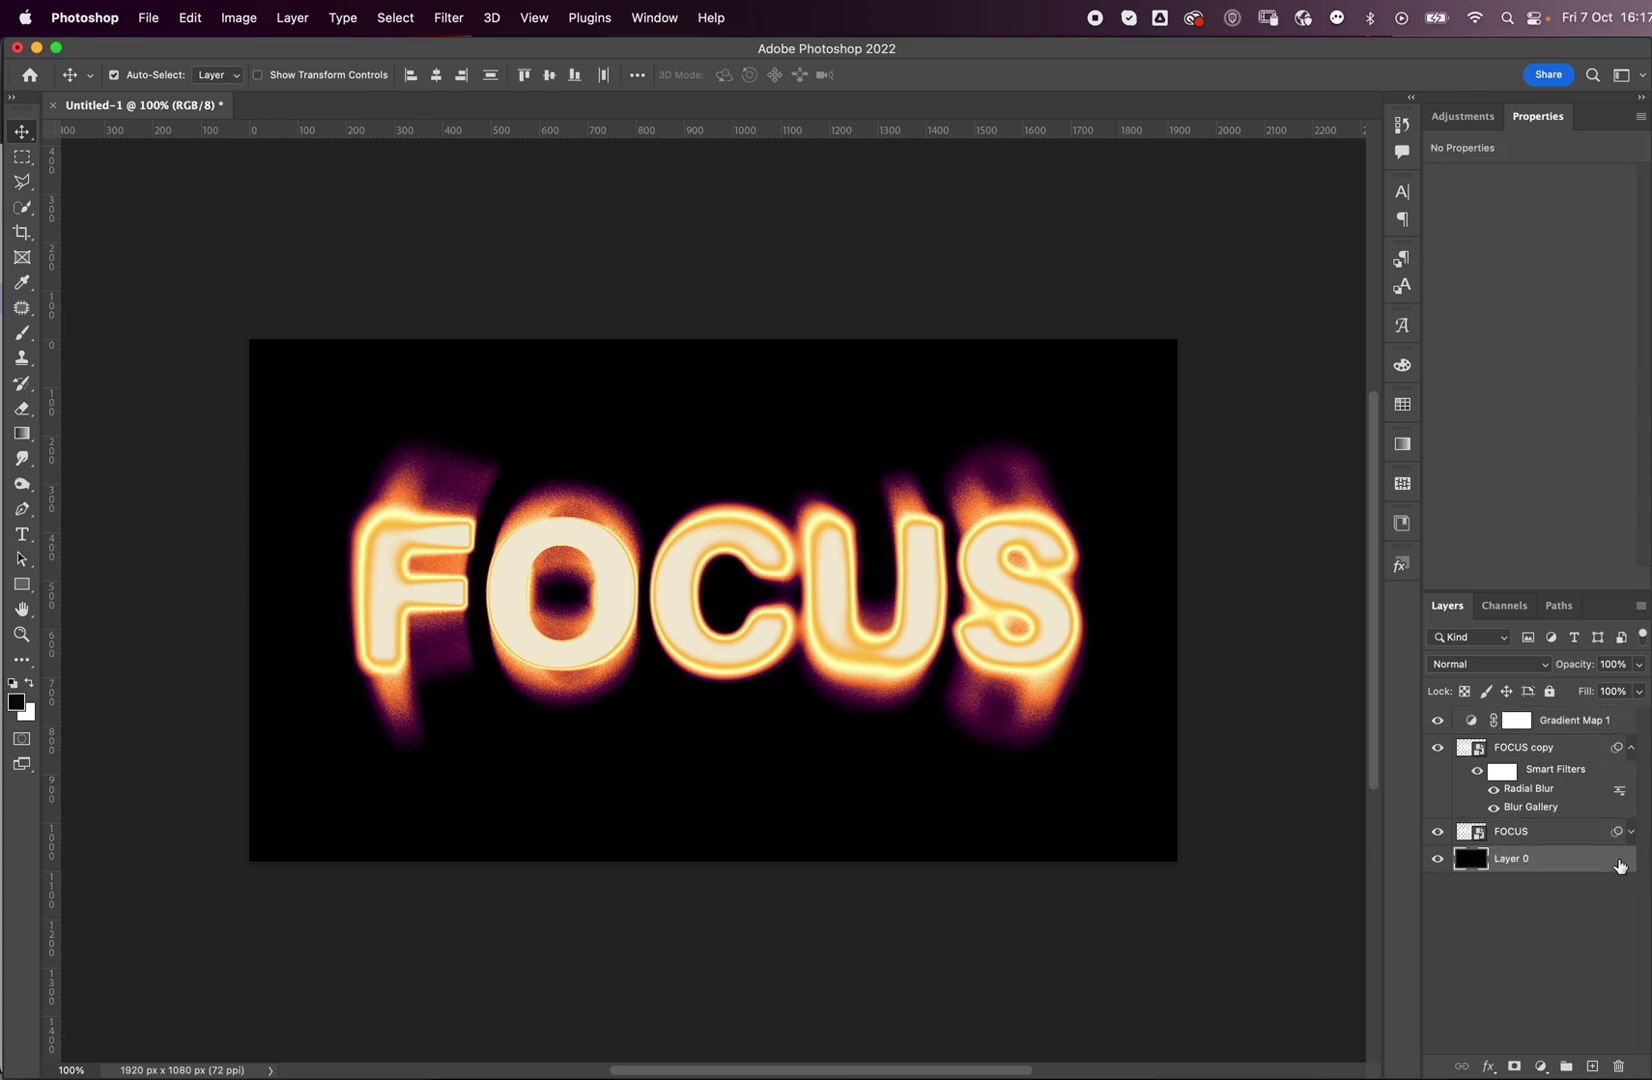
left_click(1568, 727, "shift")
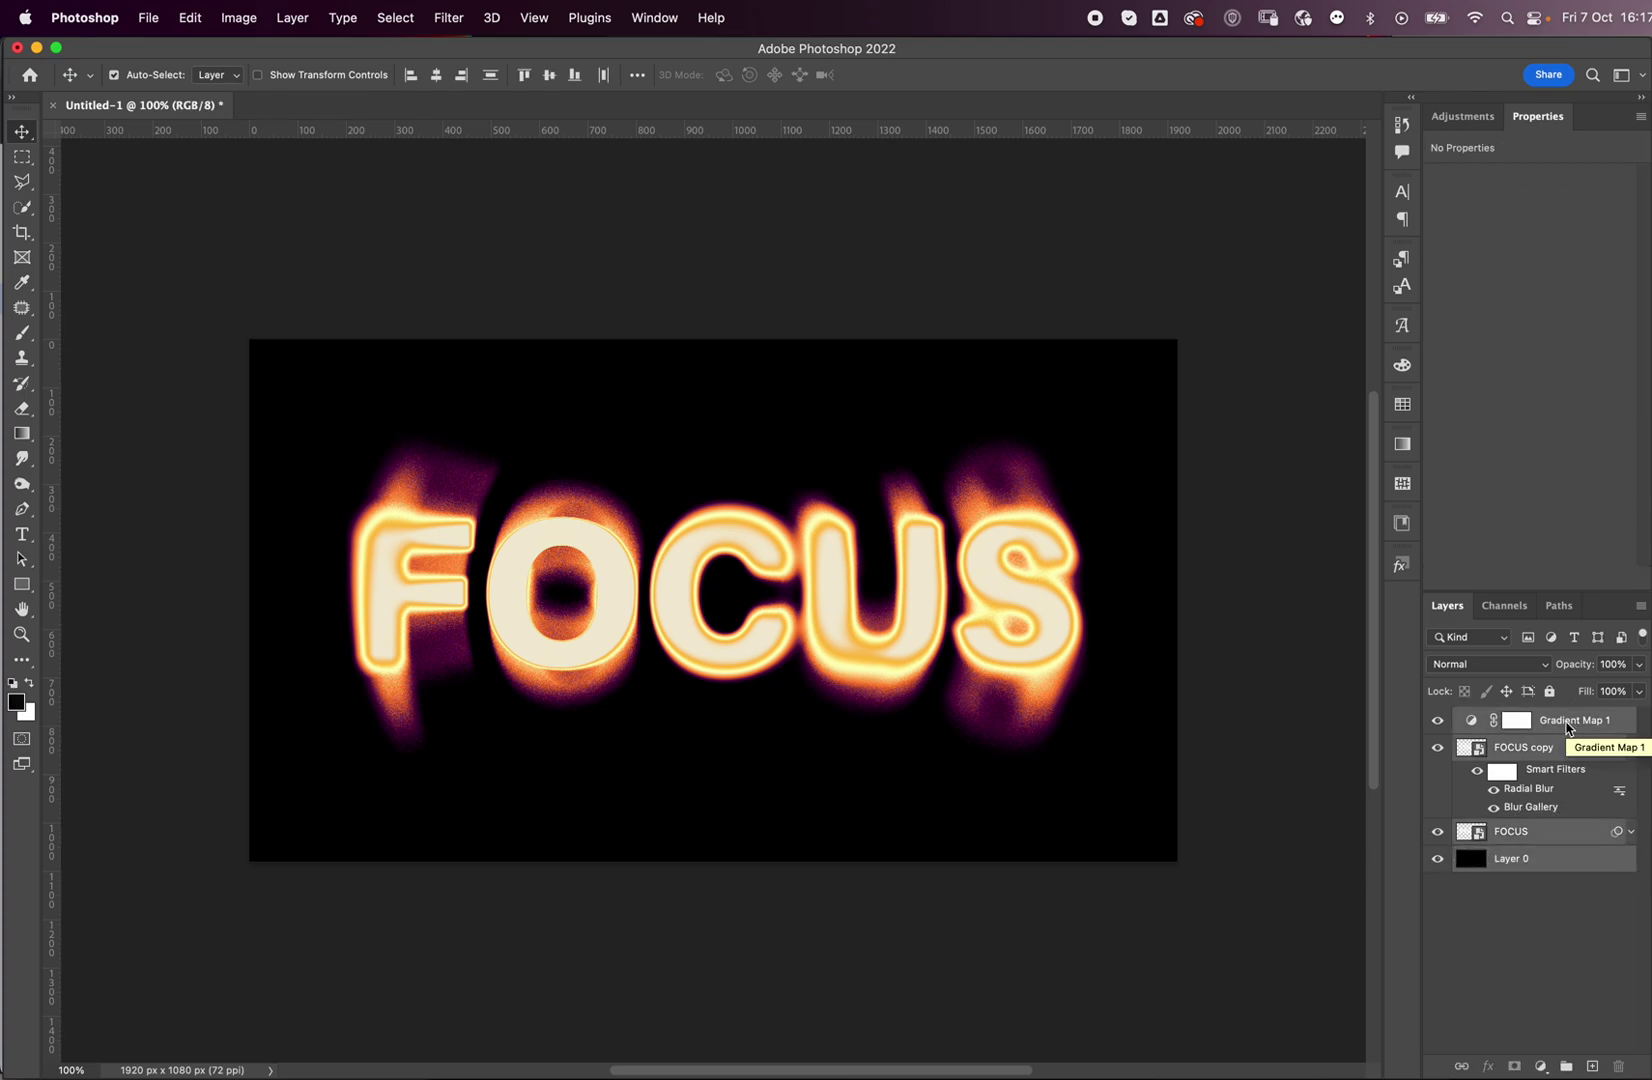
right_click(1560, 736)
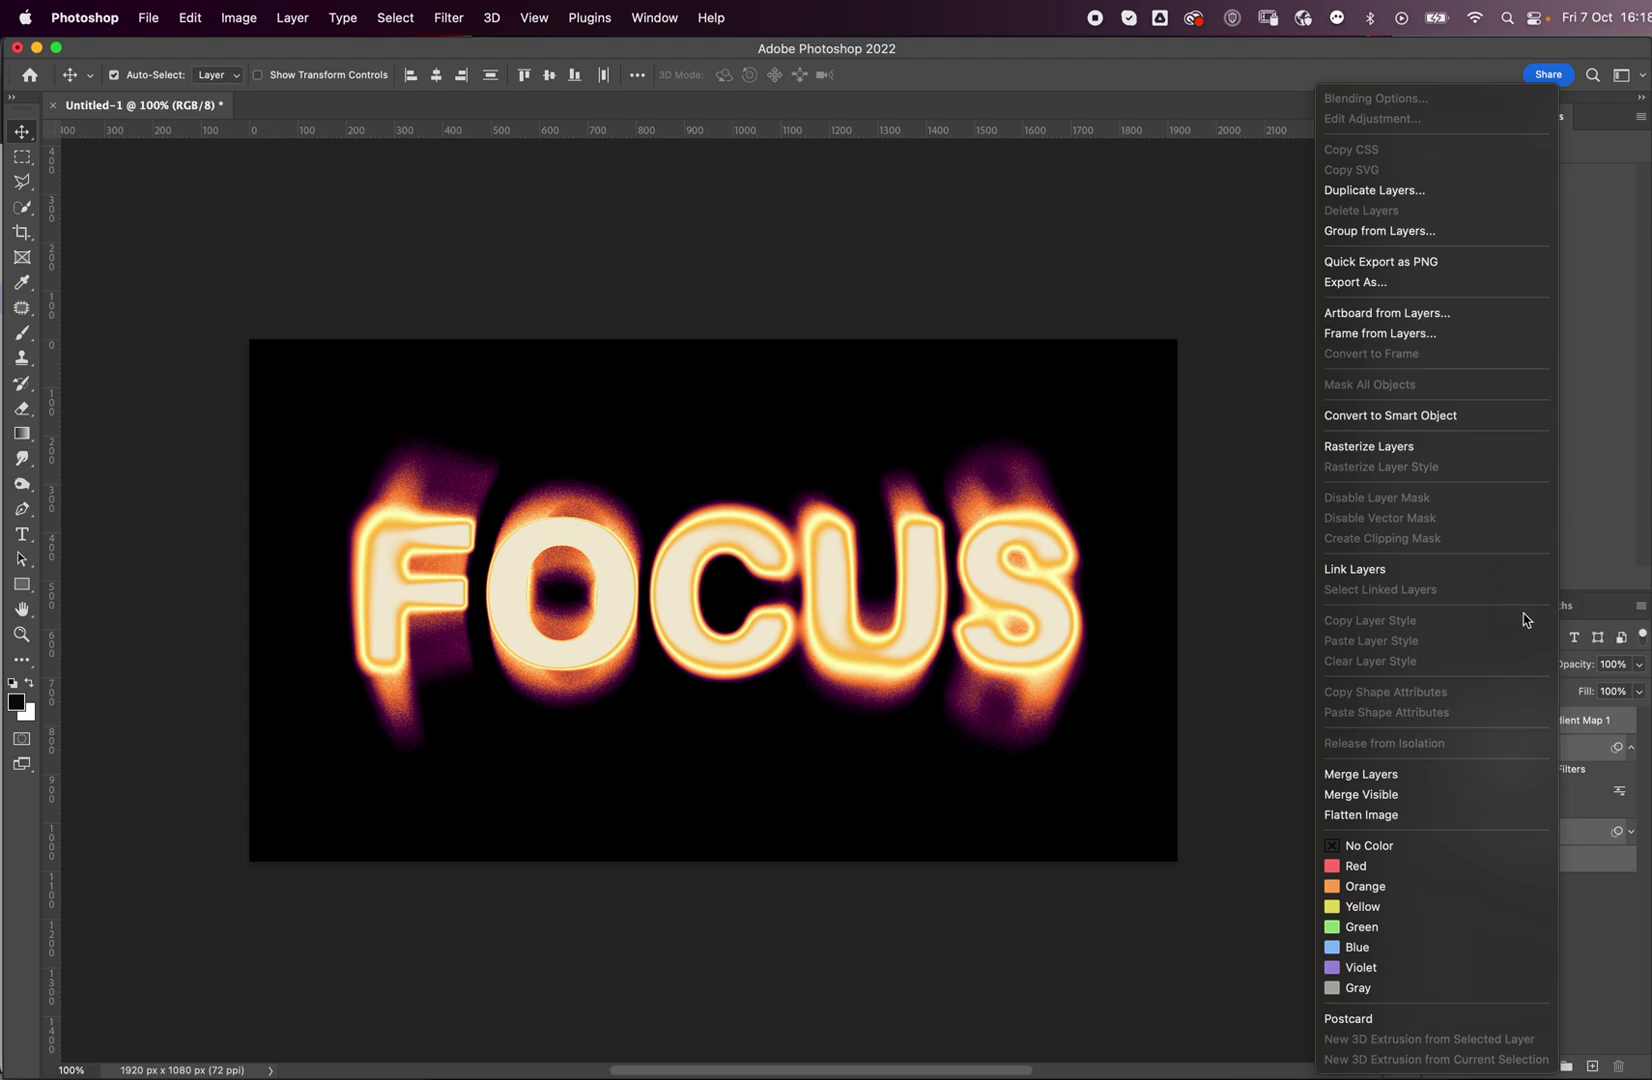
left_click(1461, 421)
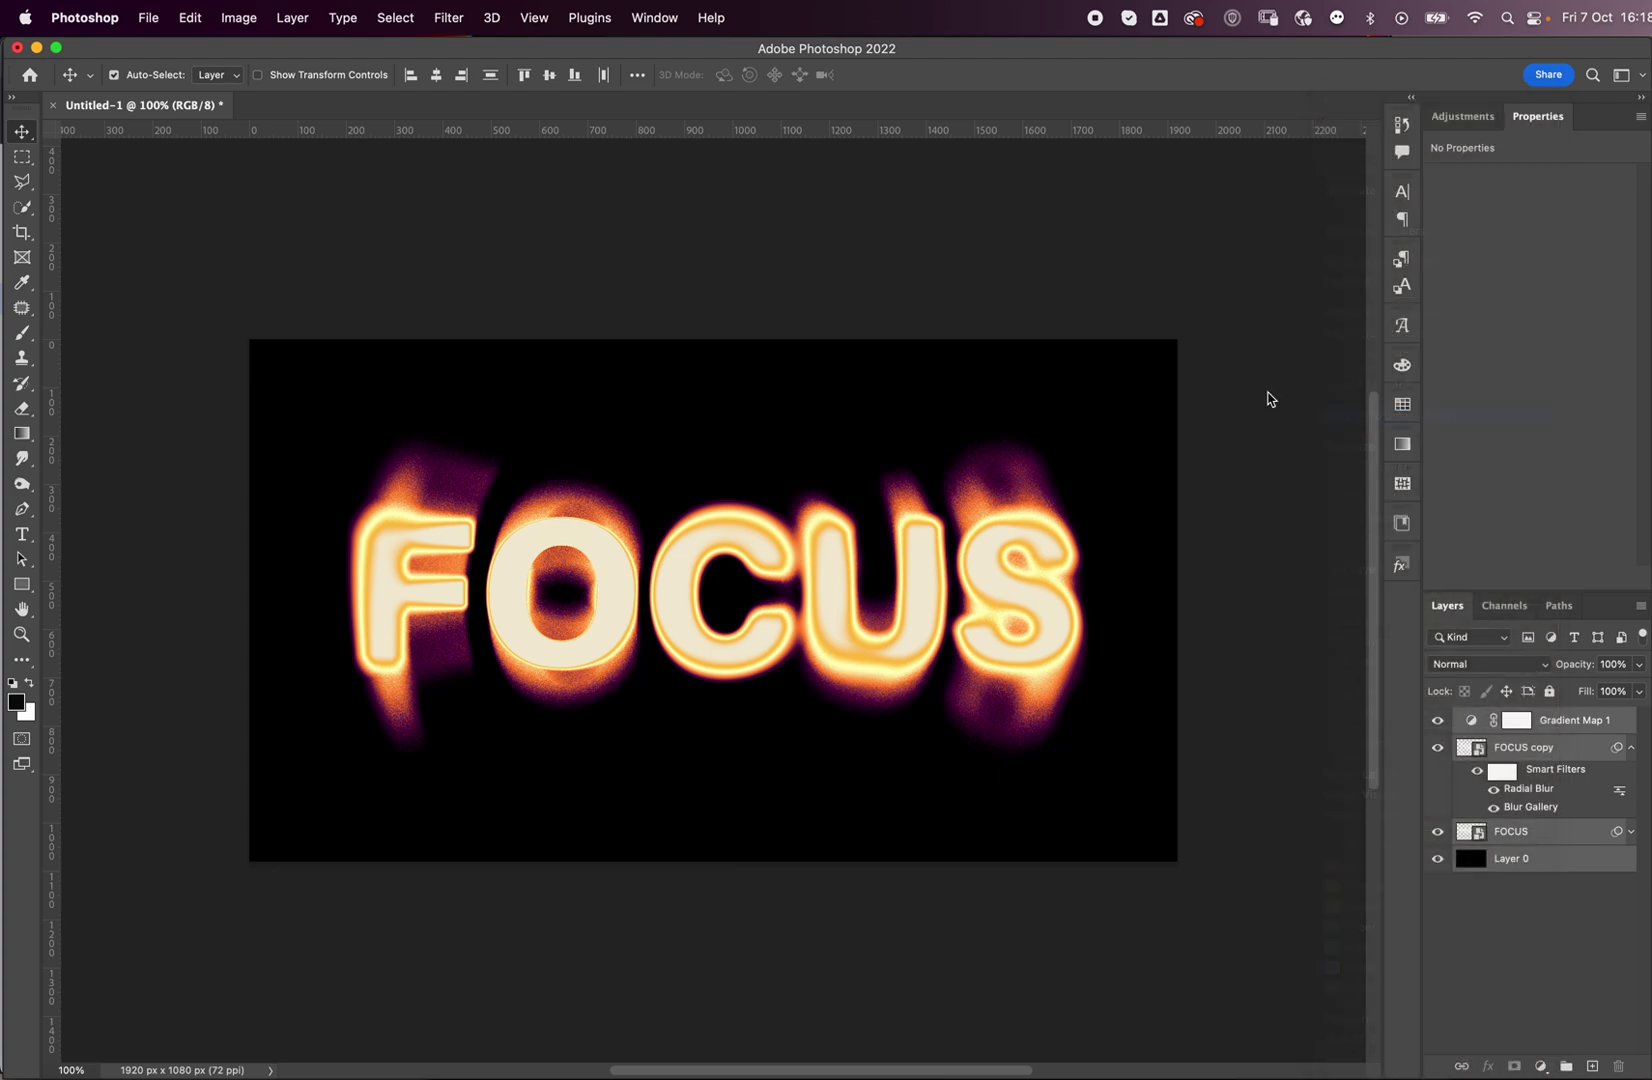
- Apply Add Noise with an amount of 10 to the smart object
left_click(448, 18)
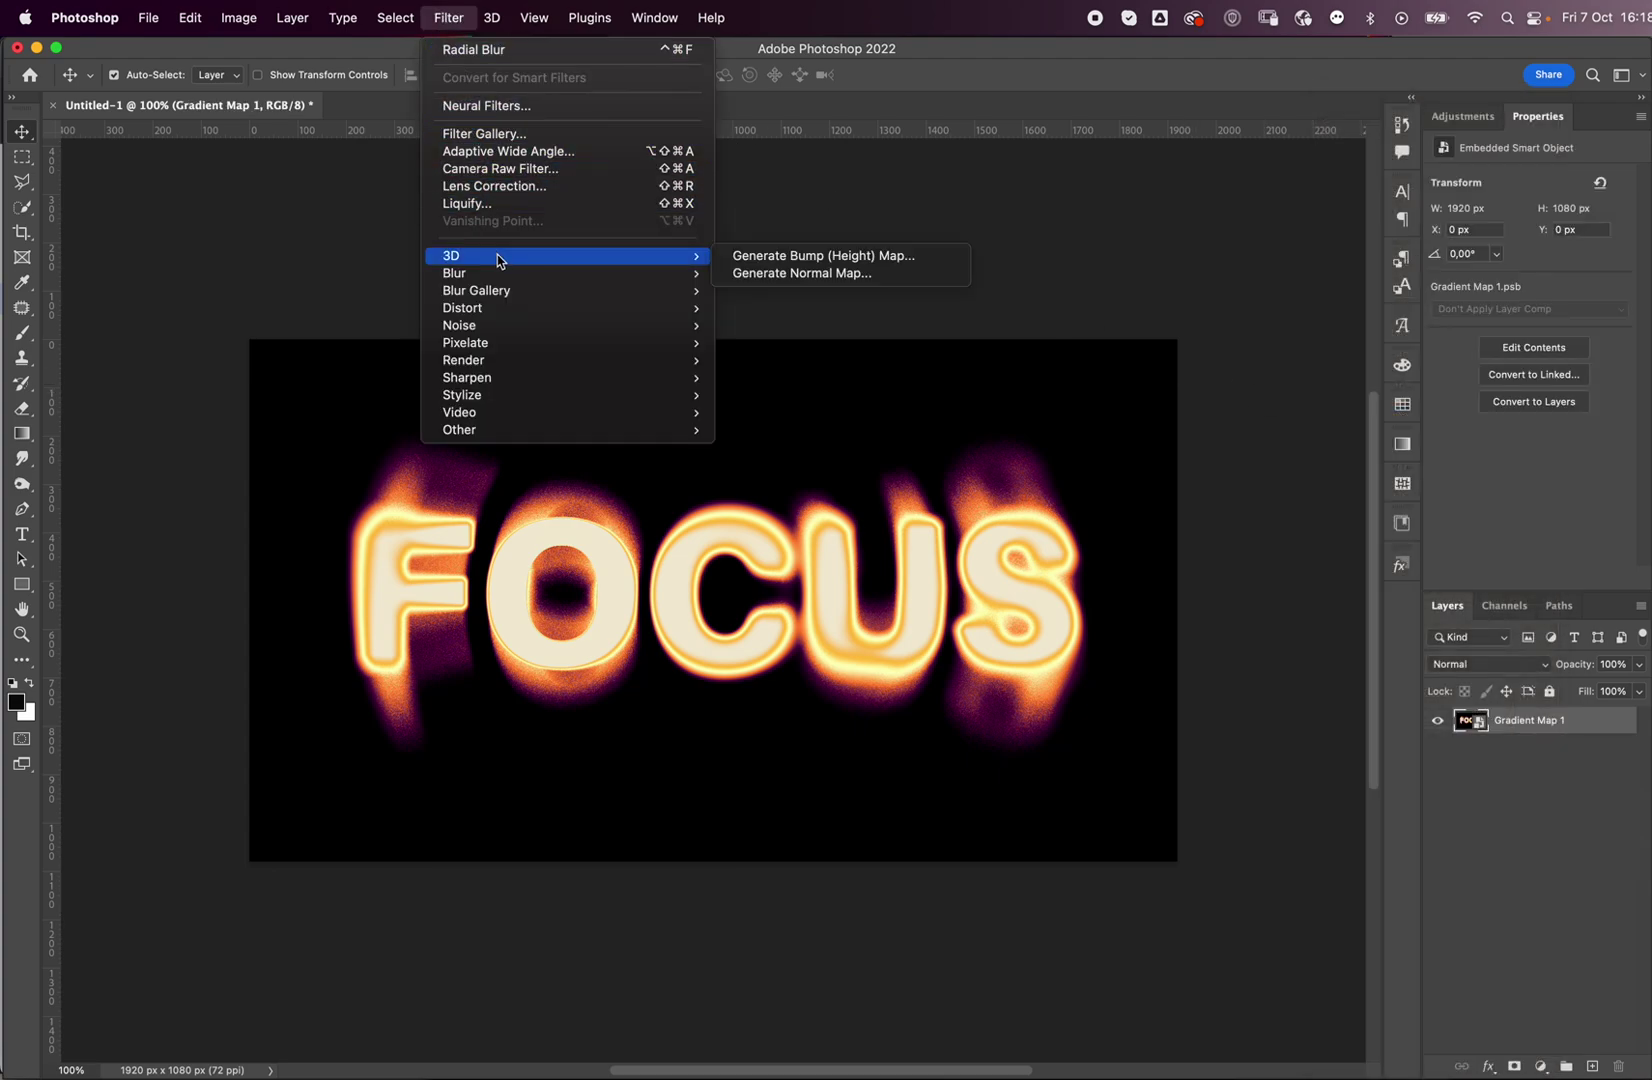
mouse_move(595, 325)
left_click(790, 327)
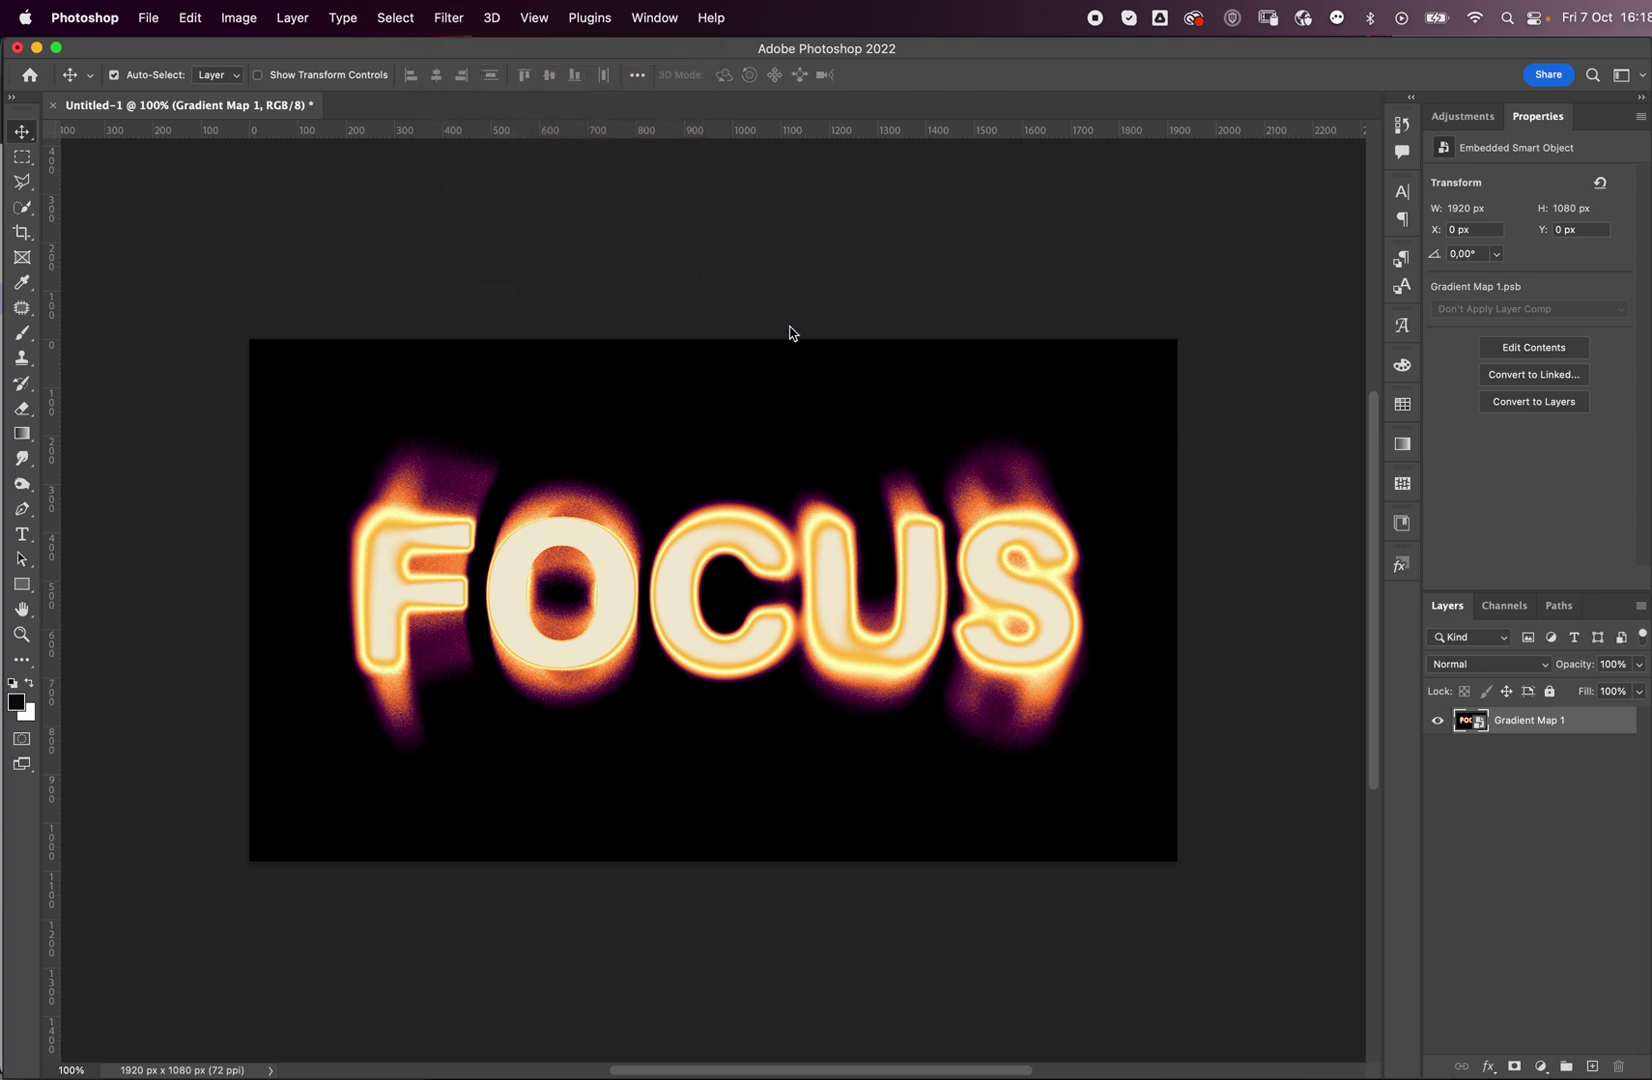
left_click_drag(1106, 370, 1198, 330)
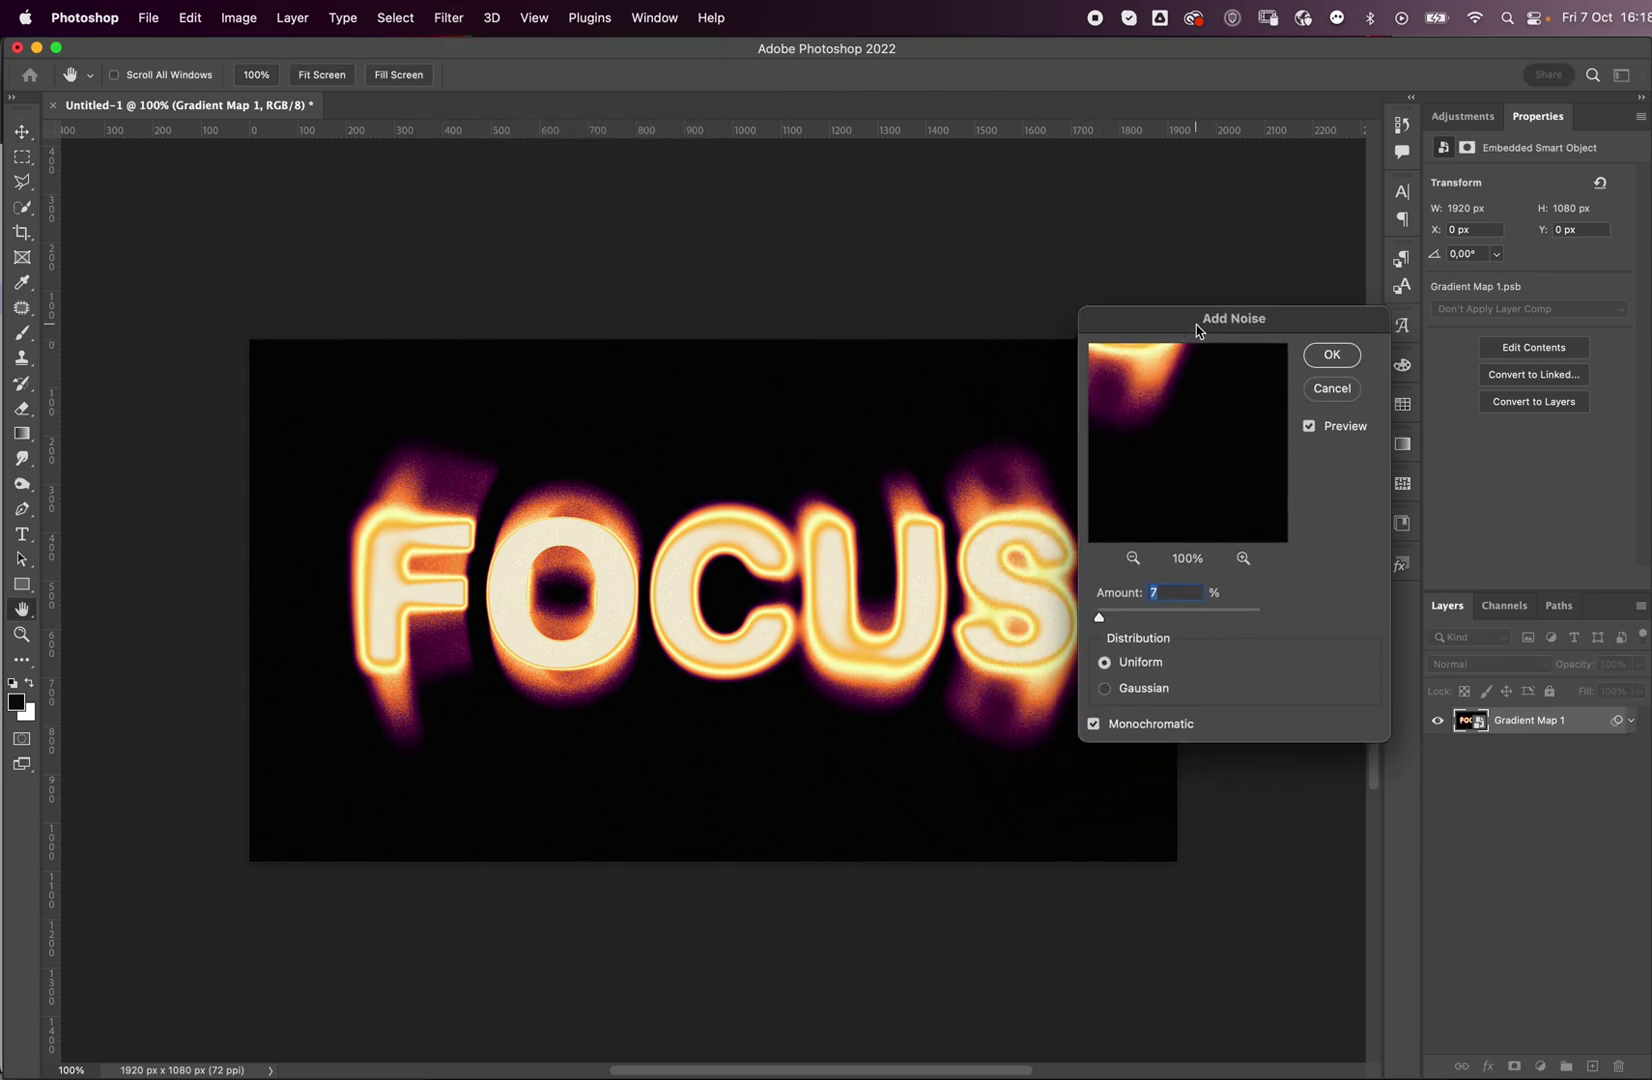
type("10")
key("Return")
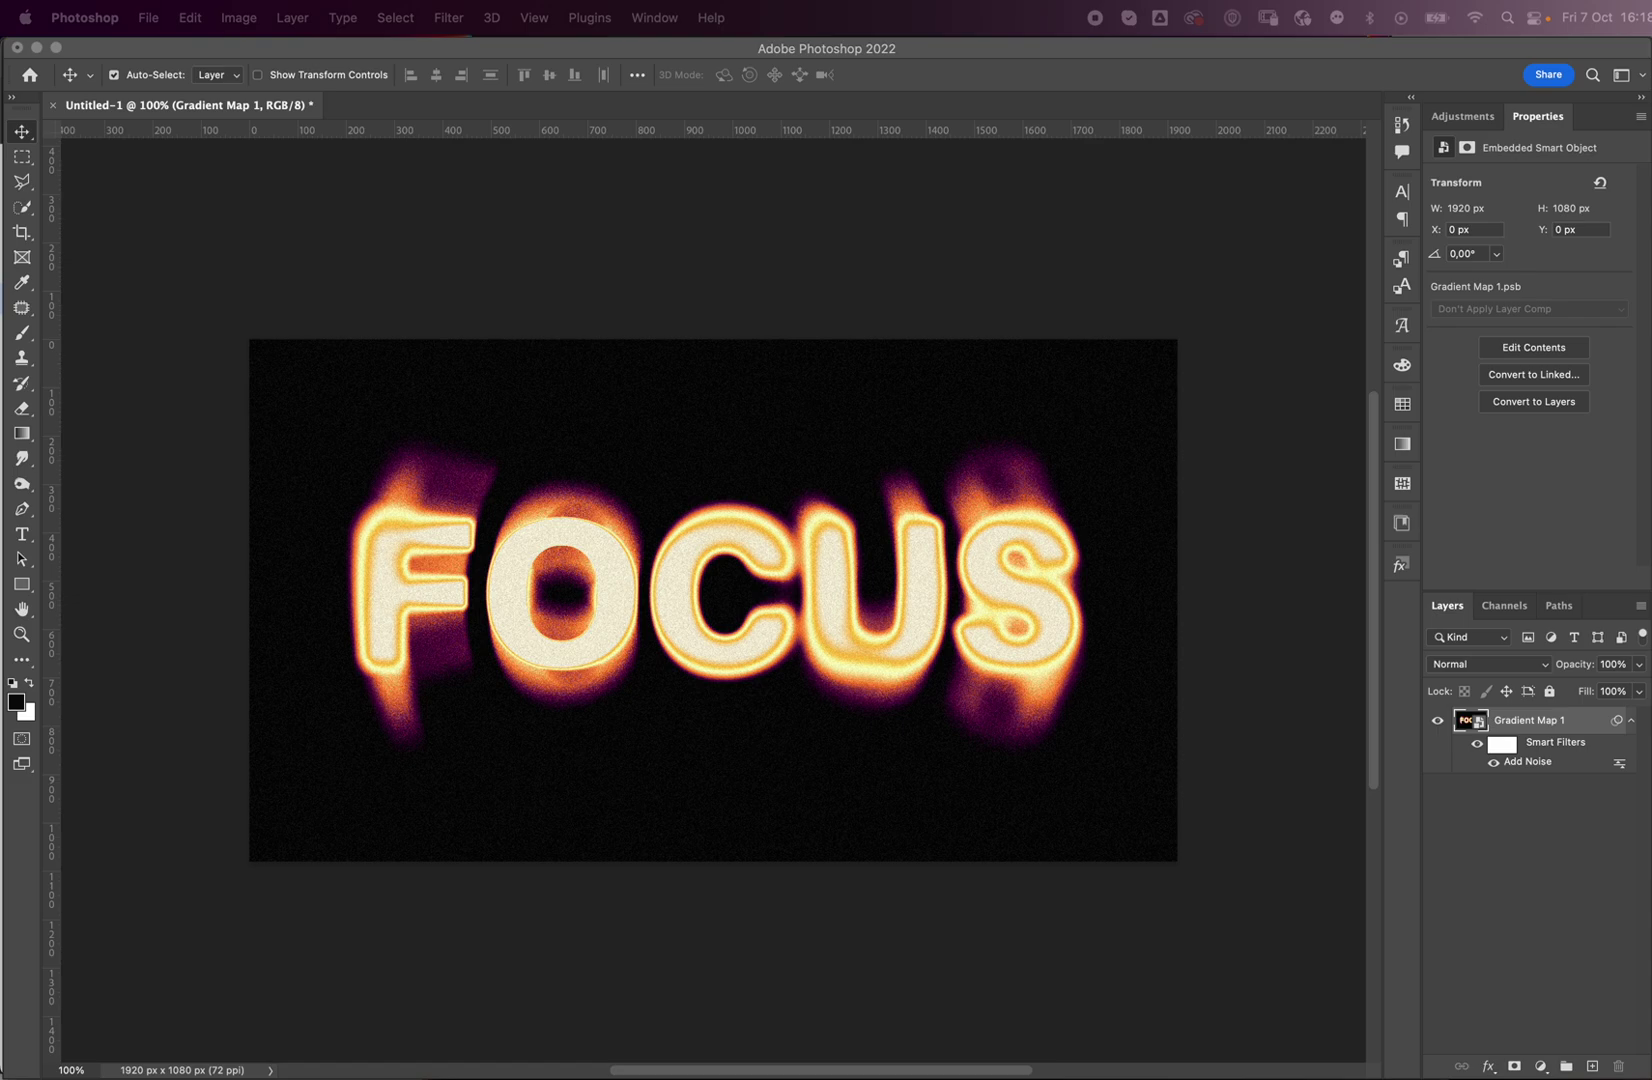
- Place the AU-FG-Texture1-8K texture and scale it to cover the whole canvas
left_click_drag(850, 558, 770, 545)
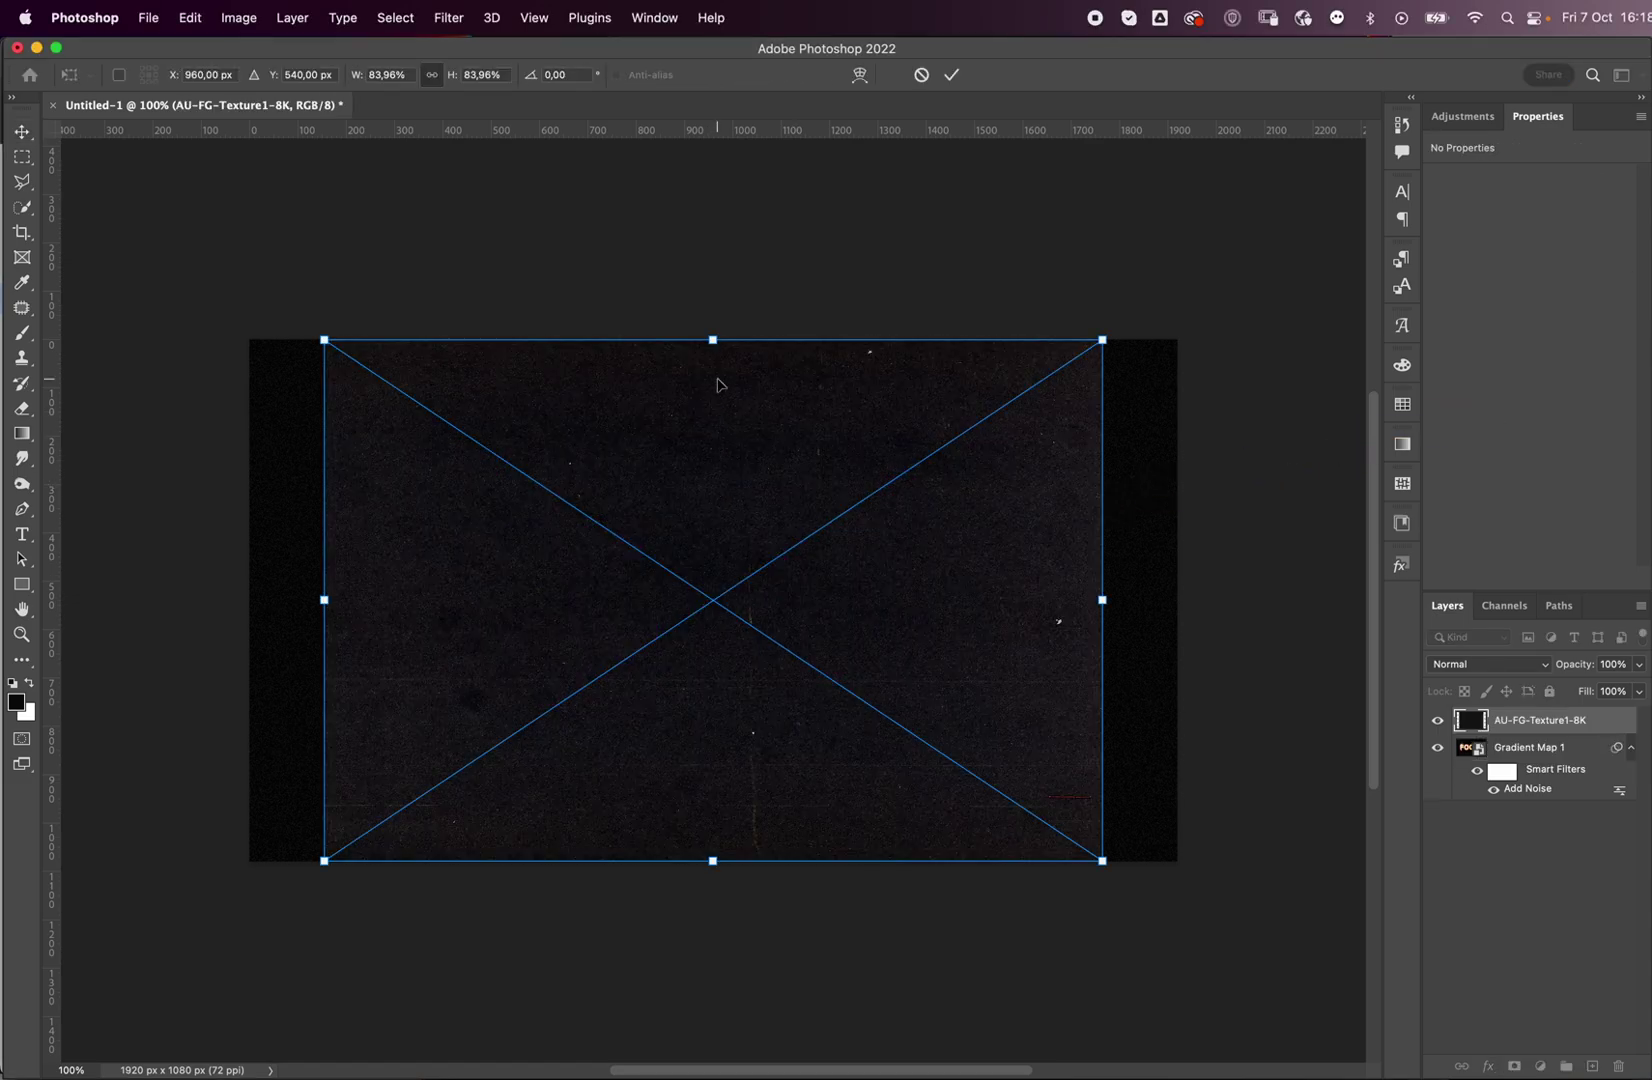
left_click_drag(1104, 598, 1208, 583)
key("Return")
- Set the texture layer to Screen blend mode with 57% opacity and 74% fill
left_click(1447, 666)
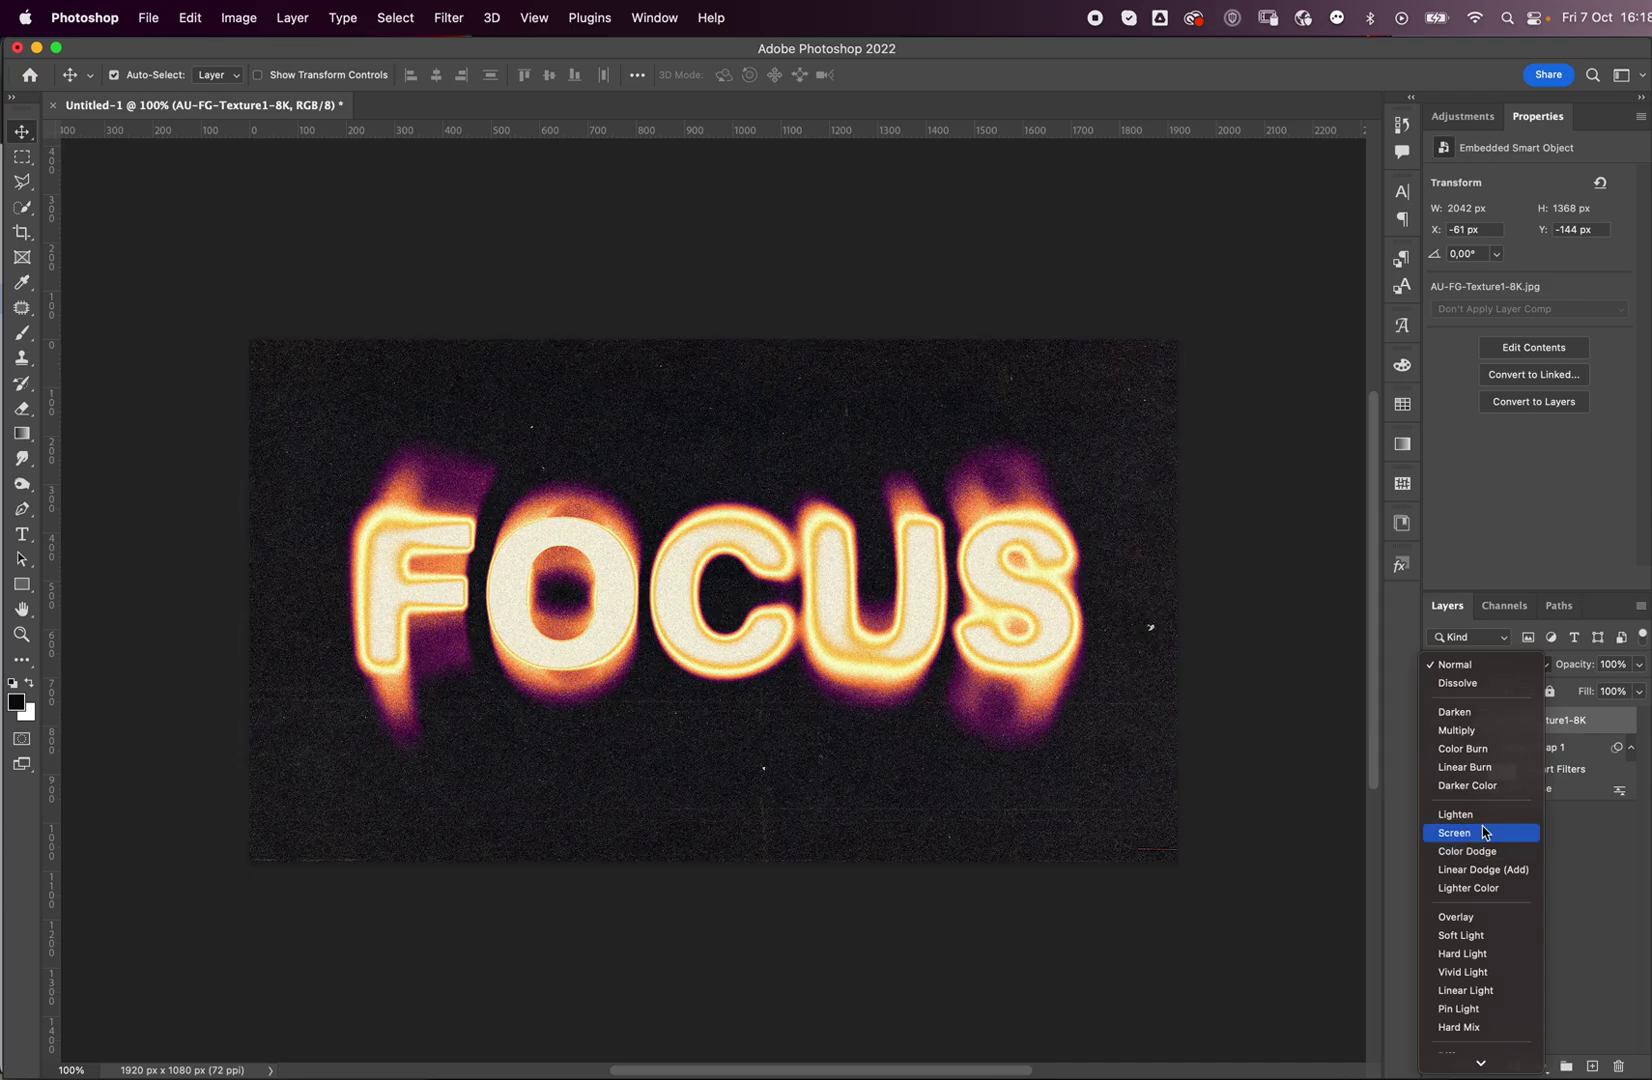
left_click(1483, 832)
left_click(1639, 664)
left_click_drag(1641, 687, 1615, 722)
left_click(1639, 691)
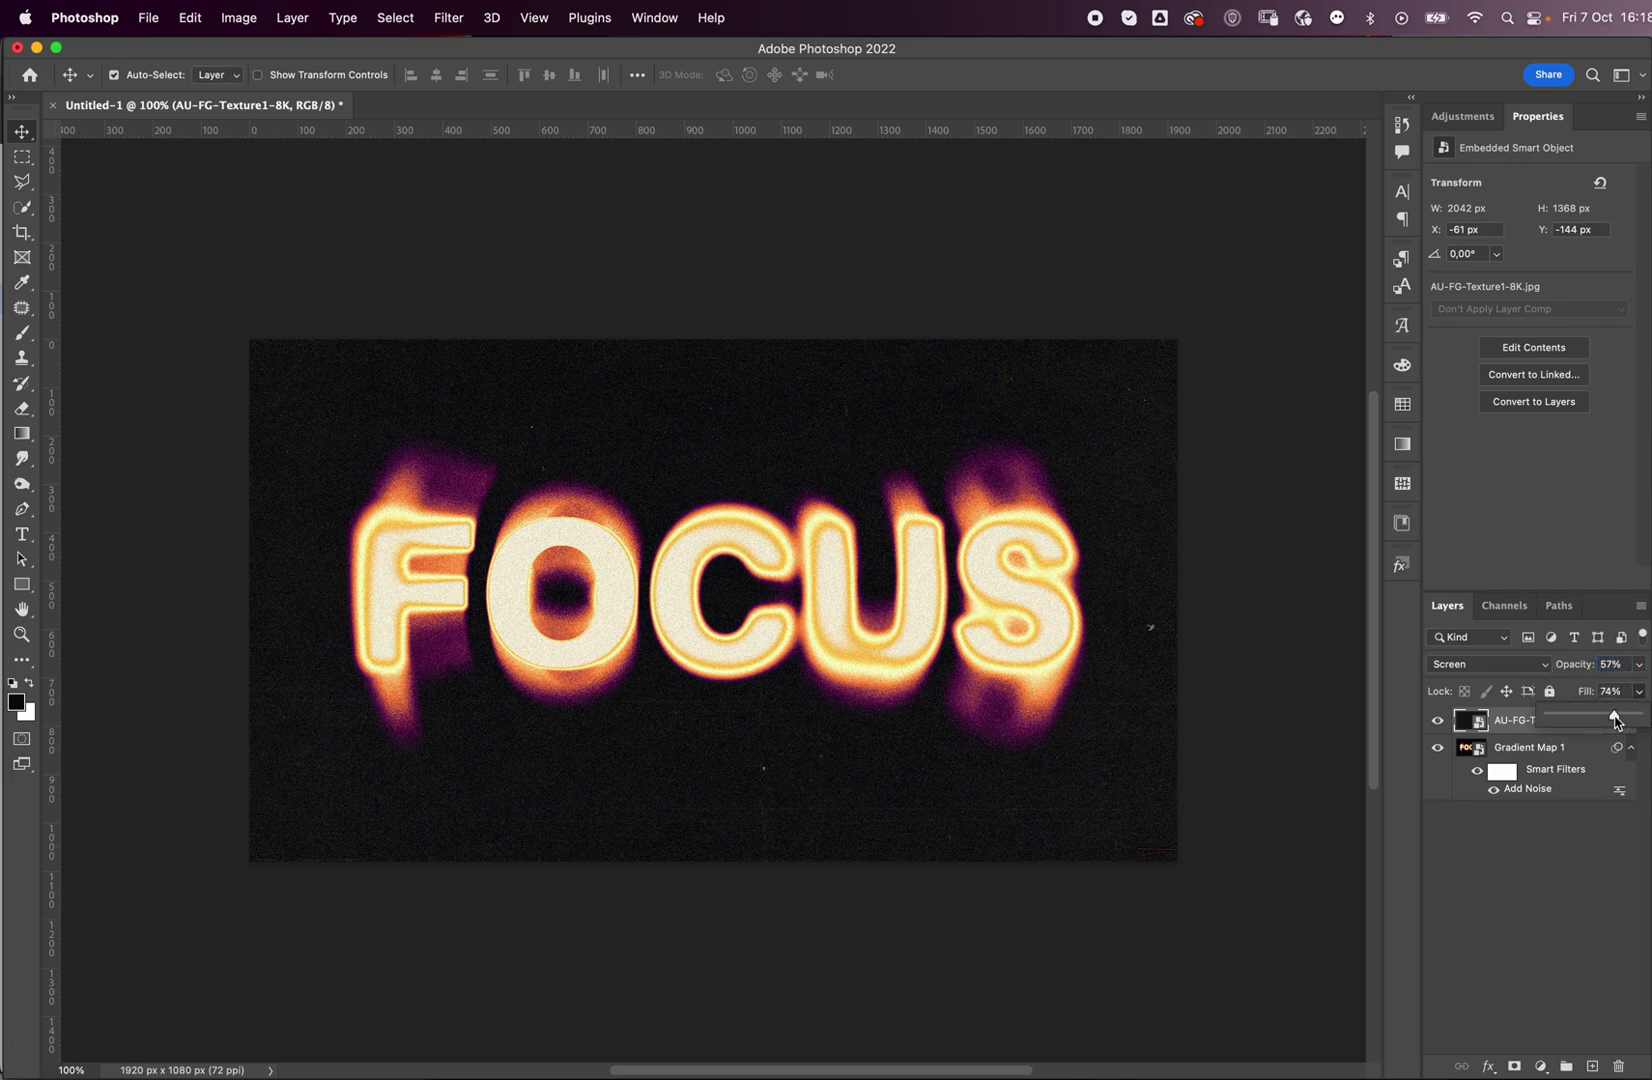
left_click(1580, 840)
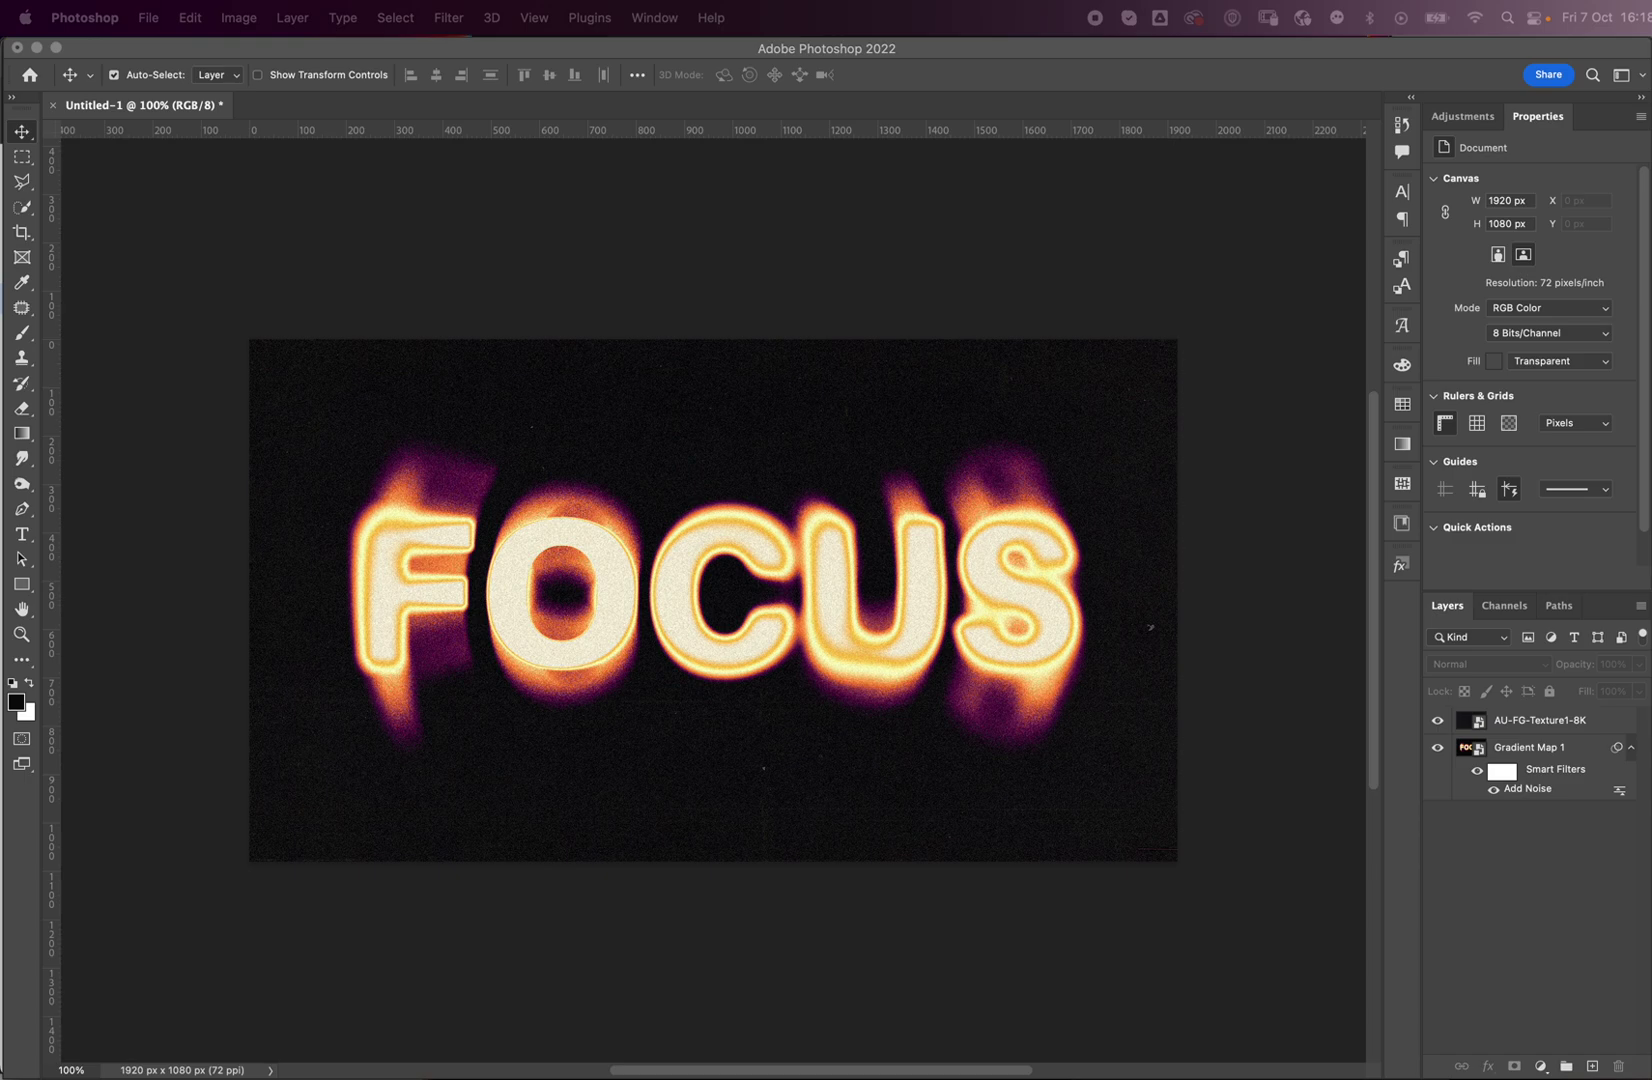
- Place the 06 crumpled-plastic image, scaled to about 420% and shifted up-right to cover the canvas
left_click_drag(1365, 455, 645, 590)
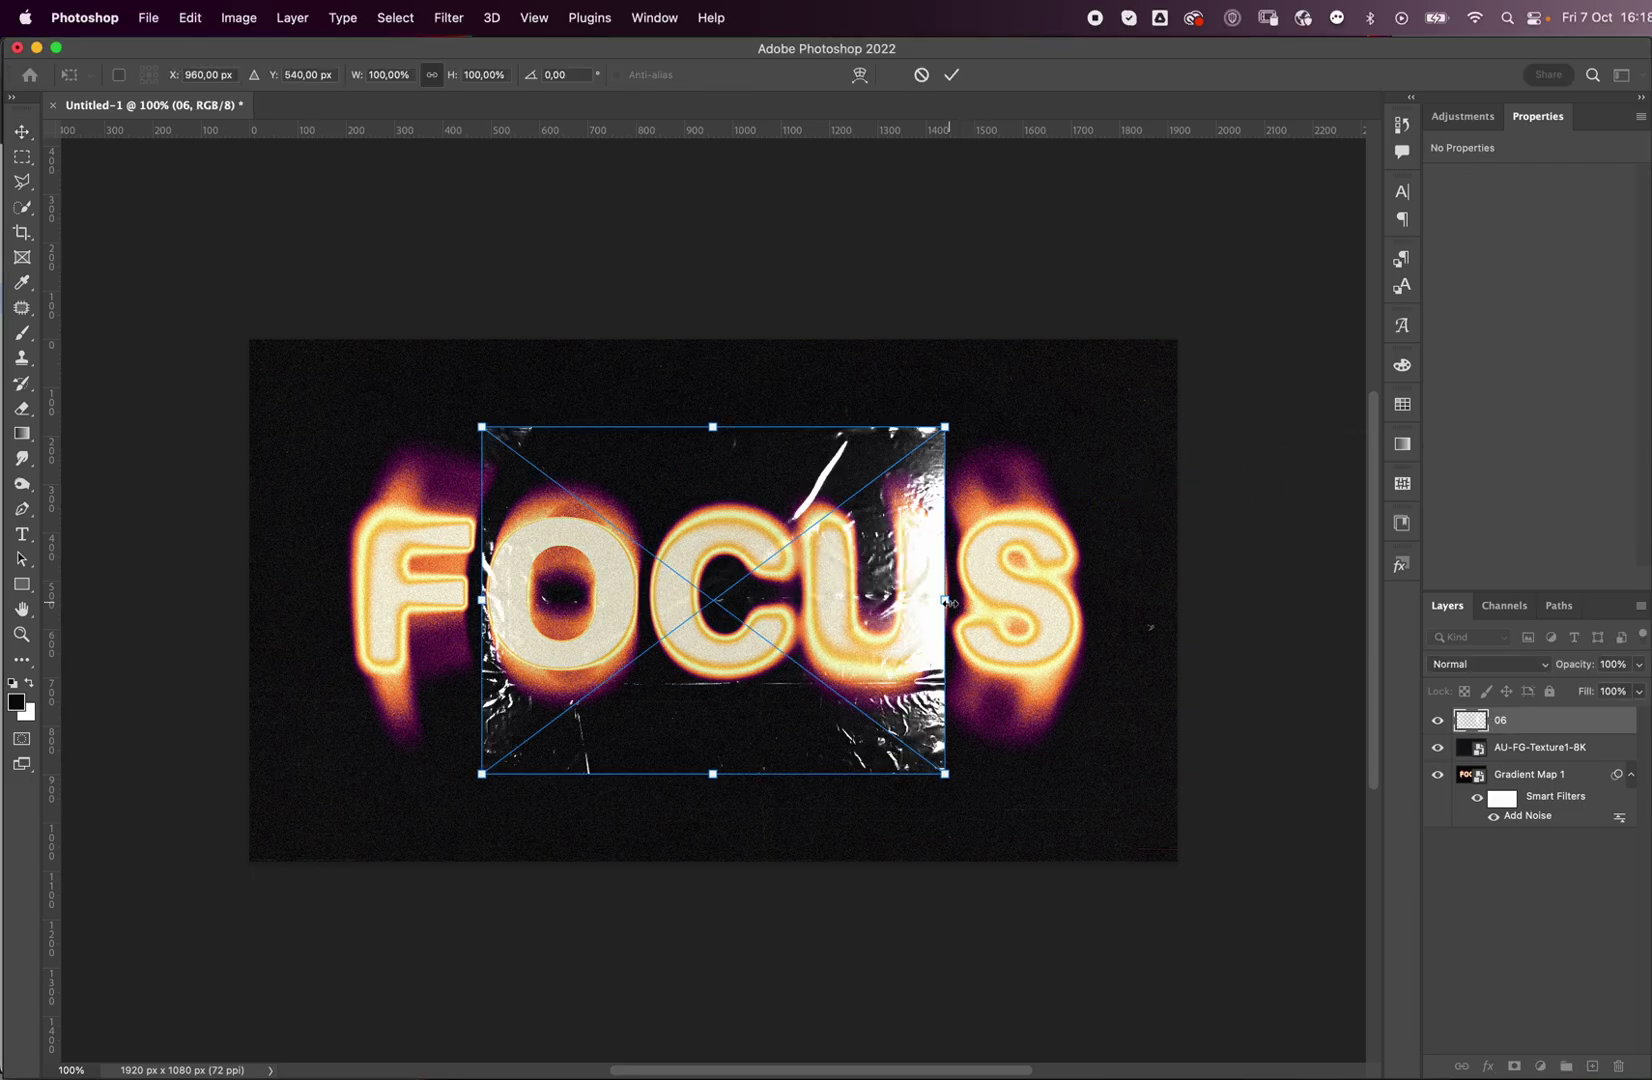
left_click_drag(945, 600, 1428, 610)
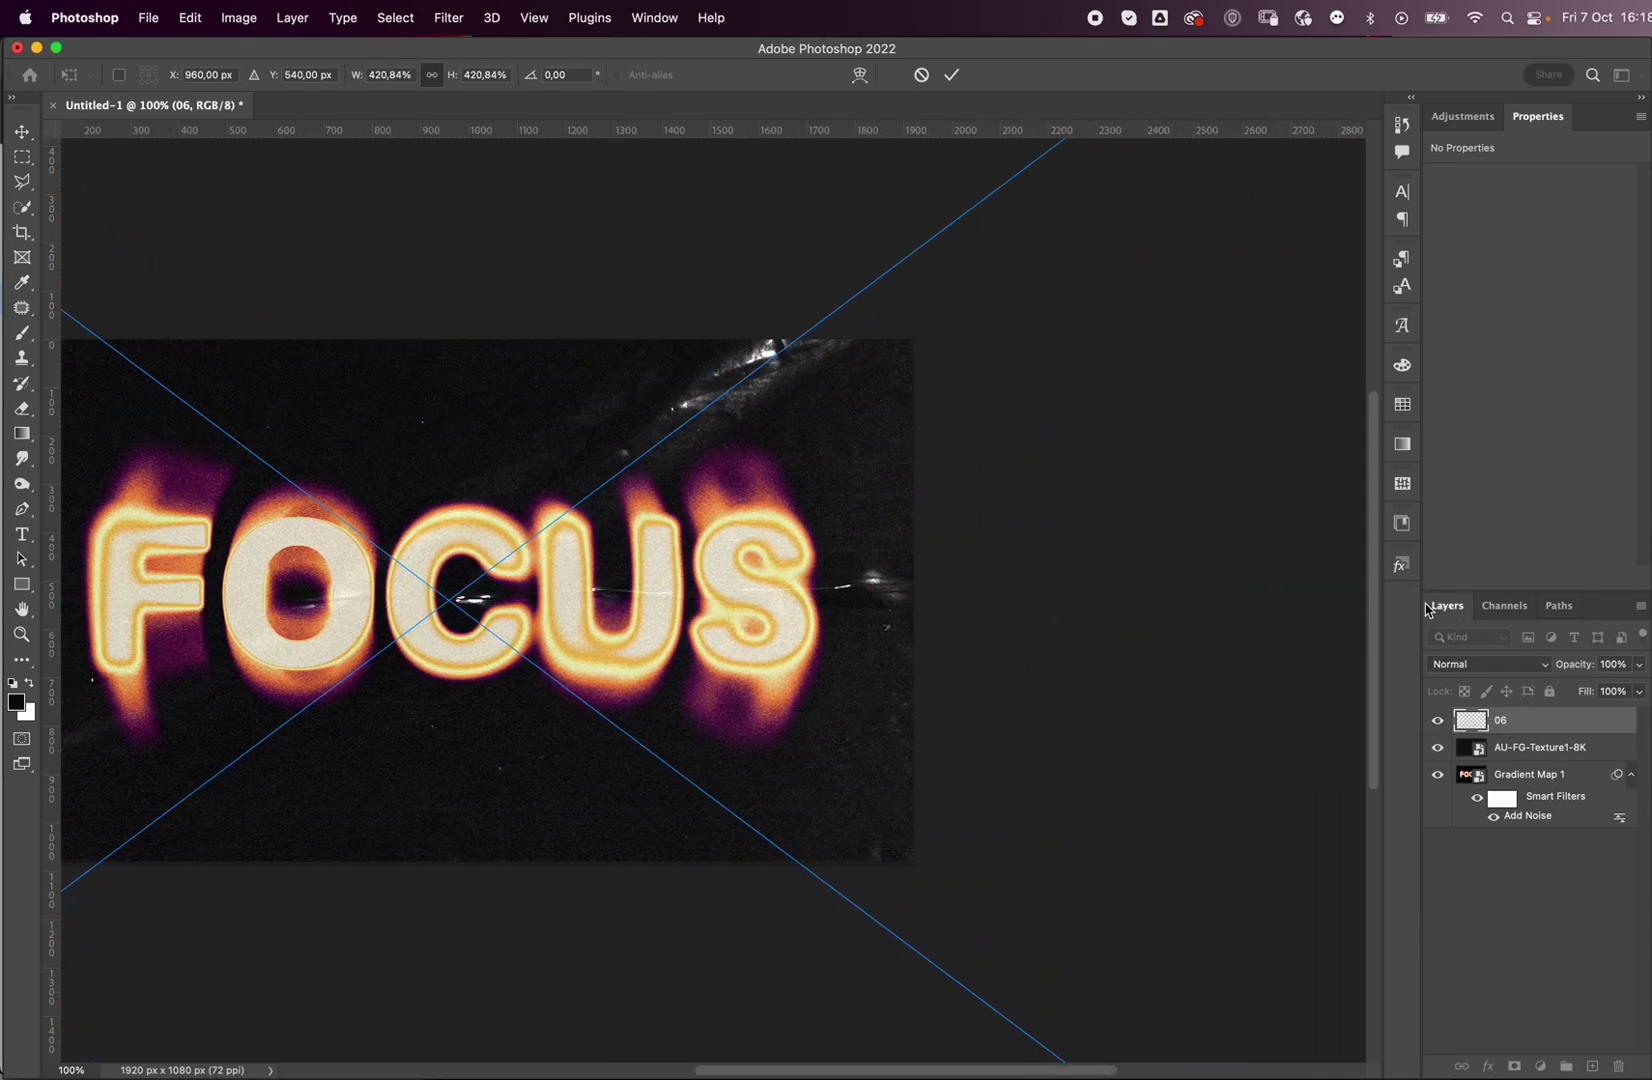
scroll(803, 614, "left", 5)
left_click_drag(842, 706, 864, 588)
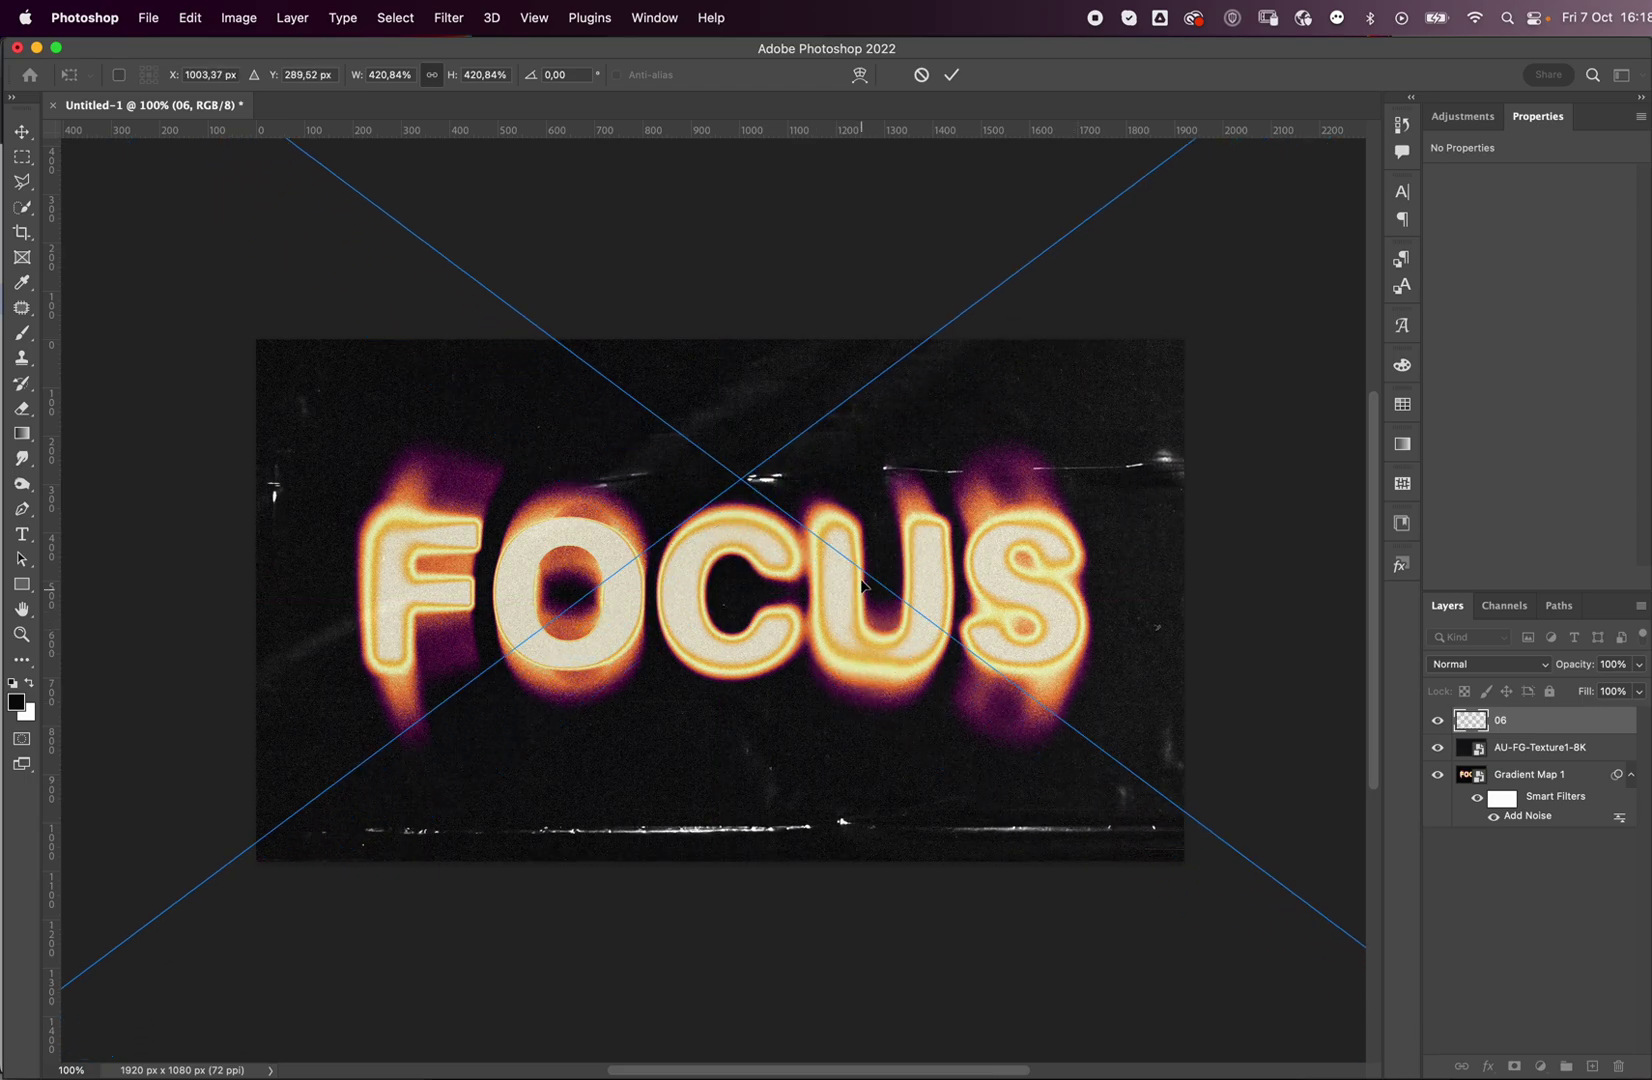
key("Return")
scroll(917, 740, "right", 1)
scroll(917, 740, "up", 1)
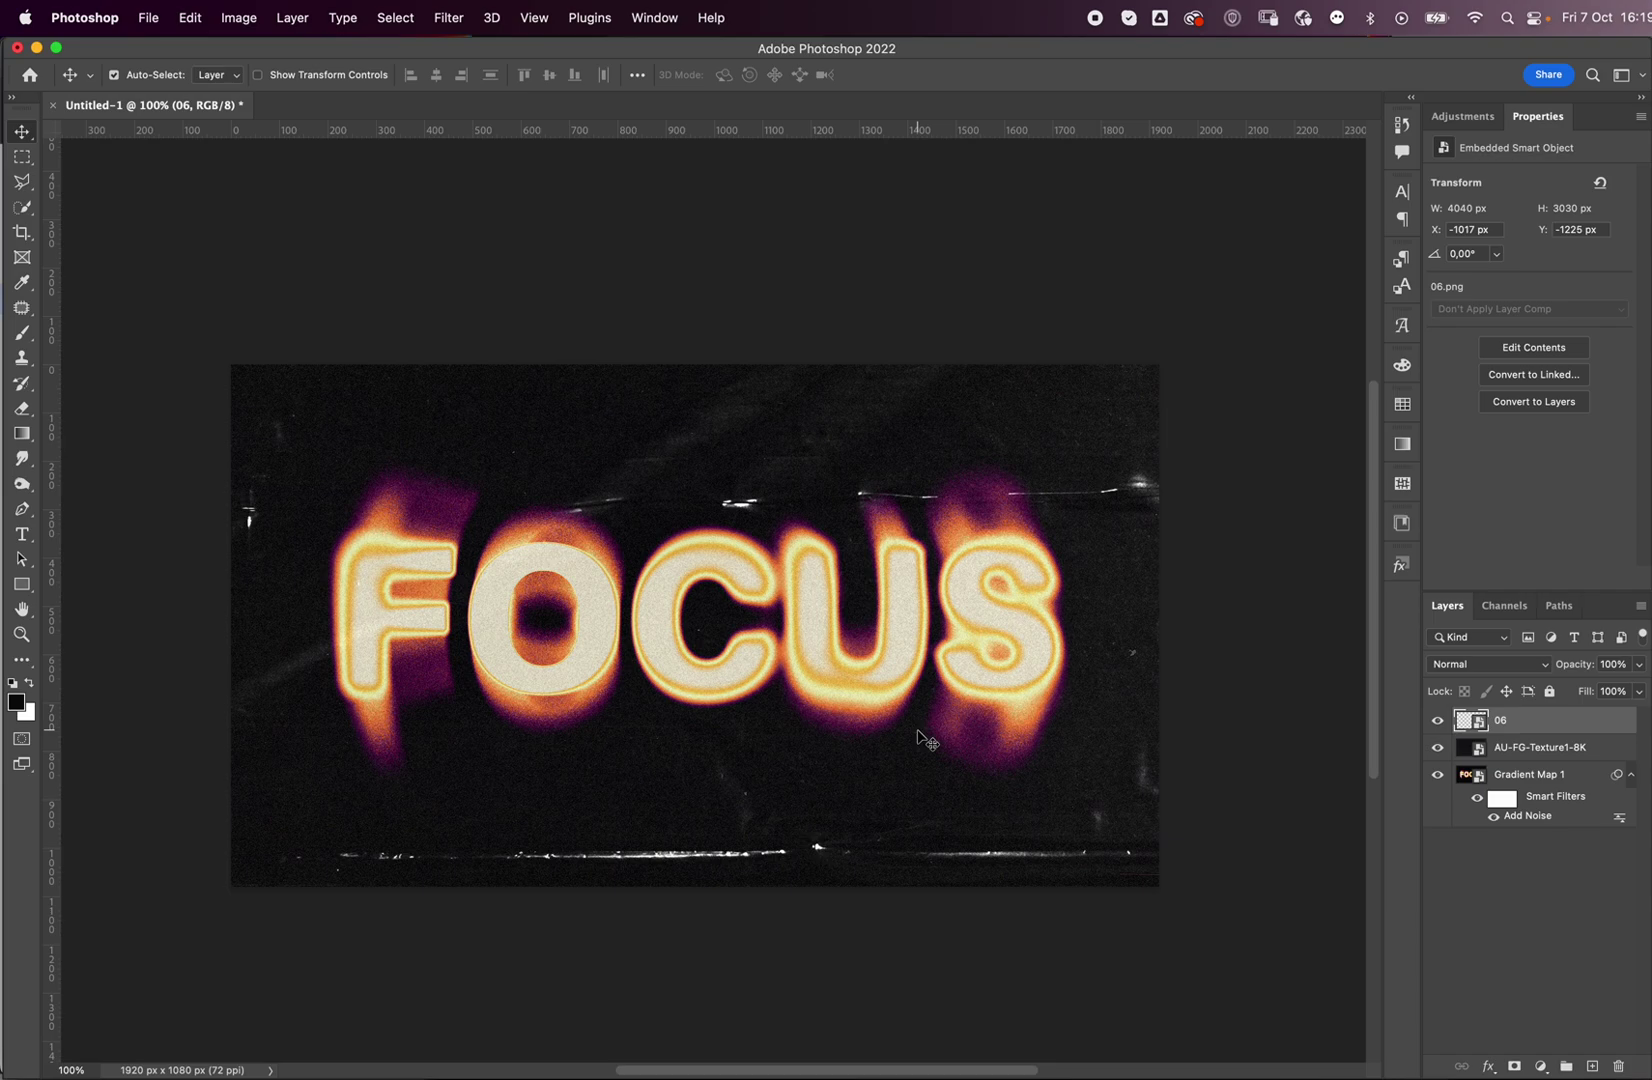